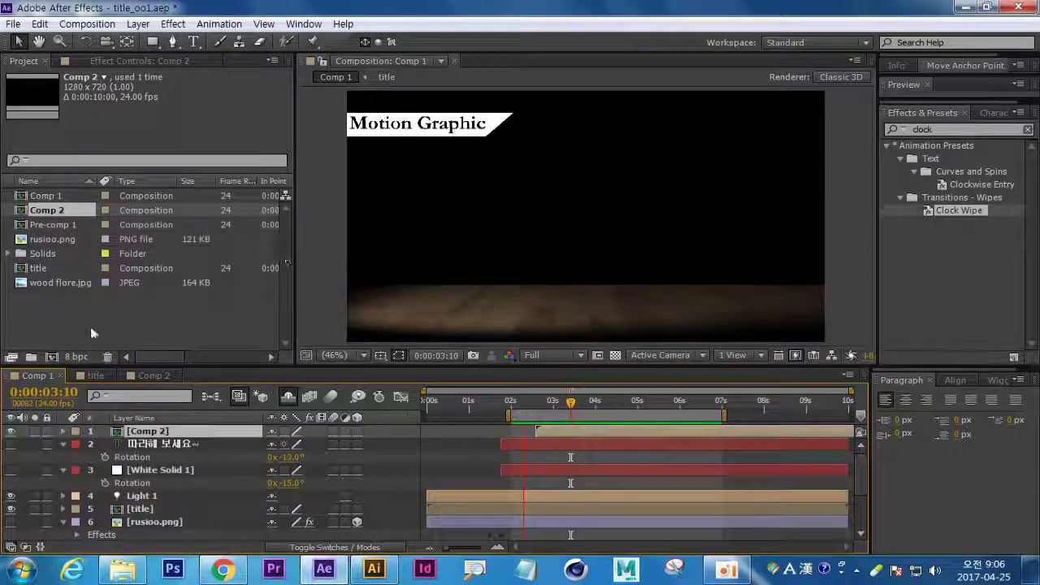
Mark all layers in Comp 1 as shy so the layer list is hidden.
left_click(203, 321)
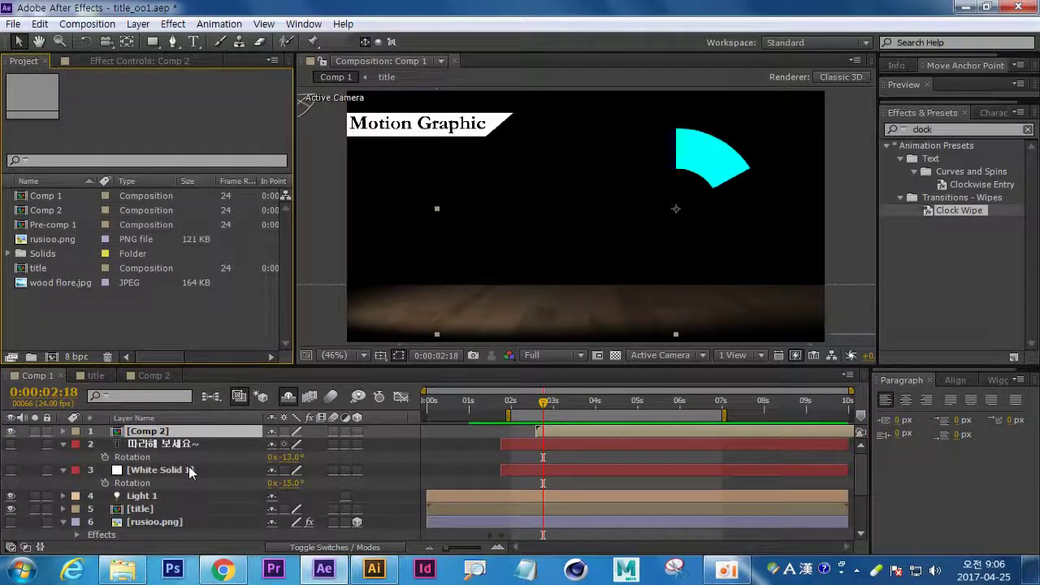
key("ctrl+a")
left_click(175, 445)
key("ctrl+a")
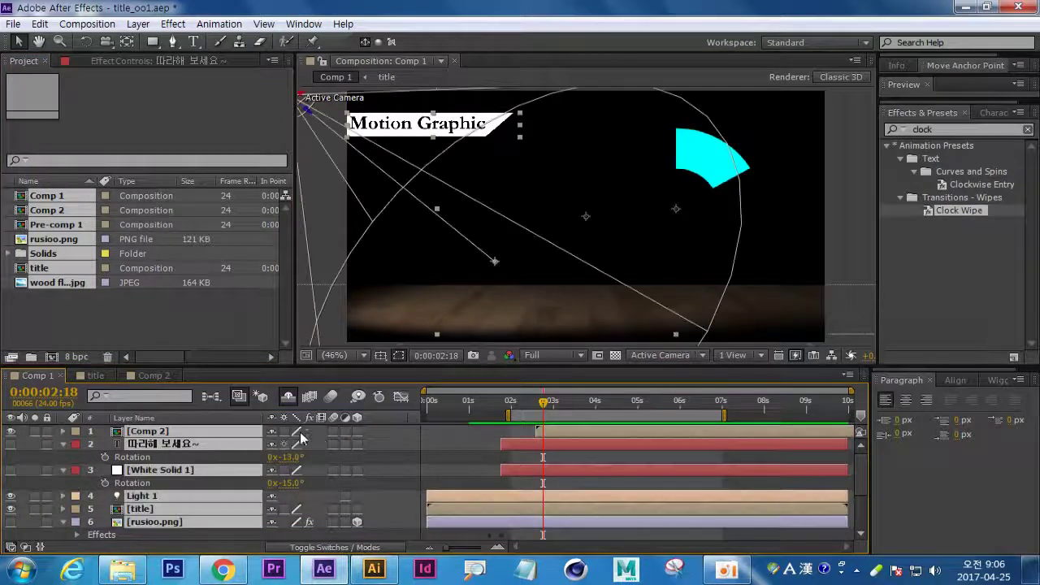
left_click(272, 431)
left_click(276, 437)
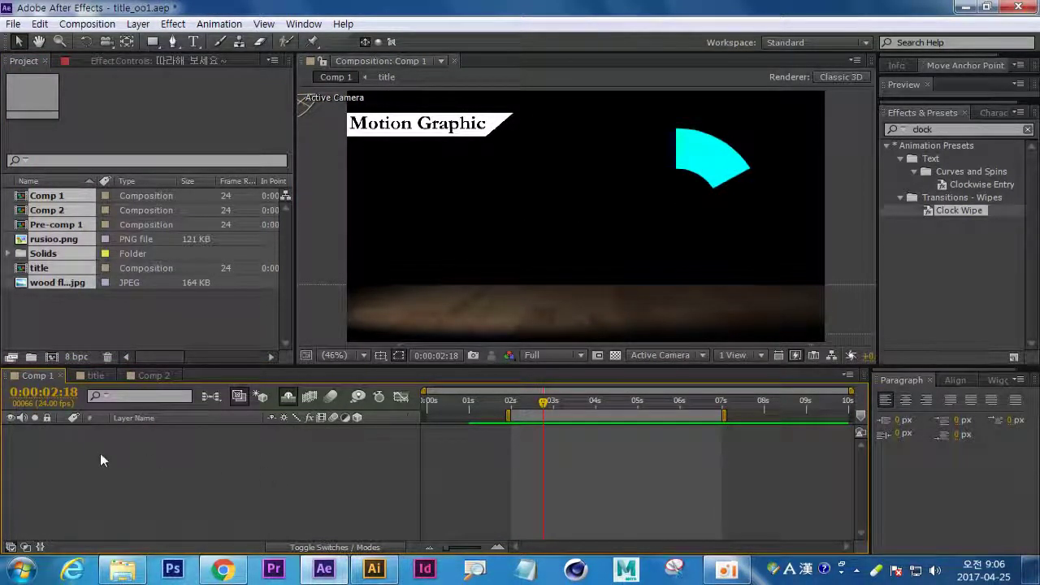
Turn off visibility of the Comp 2, Light 1, title and rusioo.png layers, and hide the shy layers again.
left_click(287, 396)
left_click(10, 432)
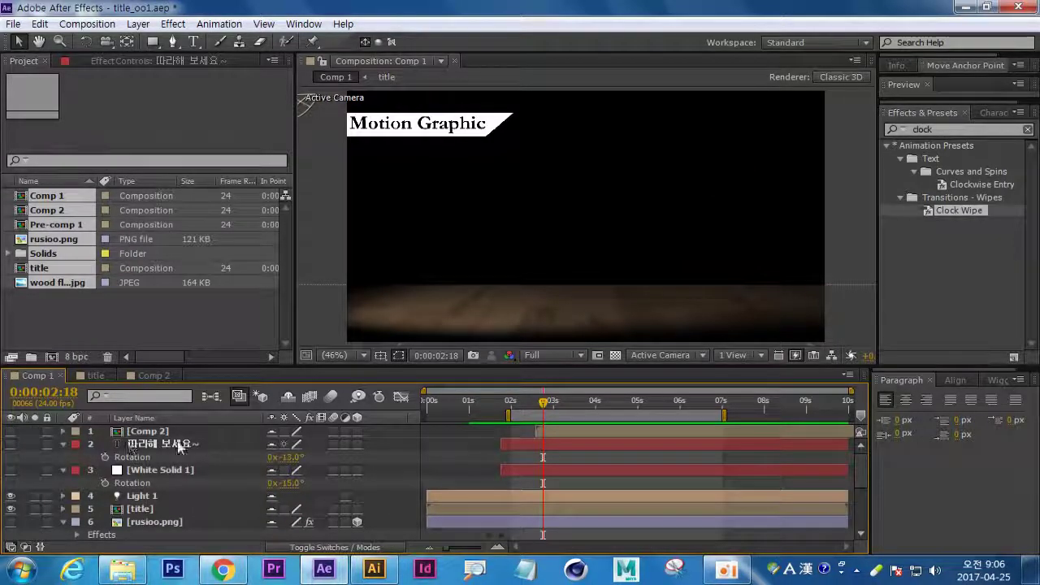
left_click_drag(9, 496, 10, 522)
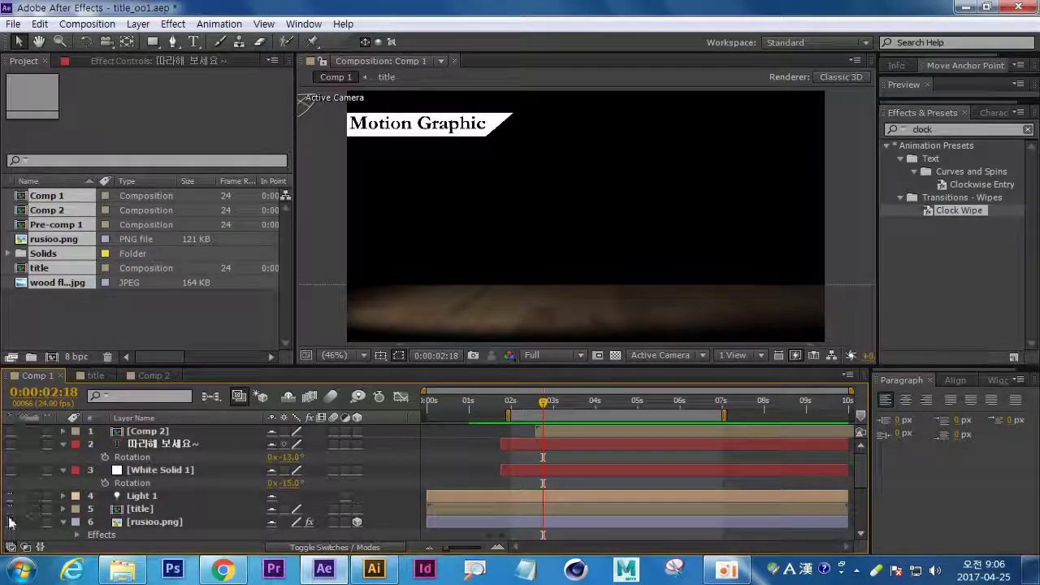
left_click(287, 396)
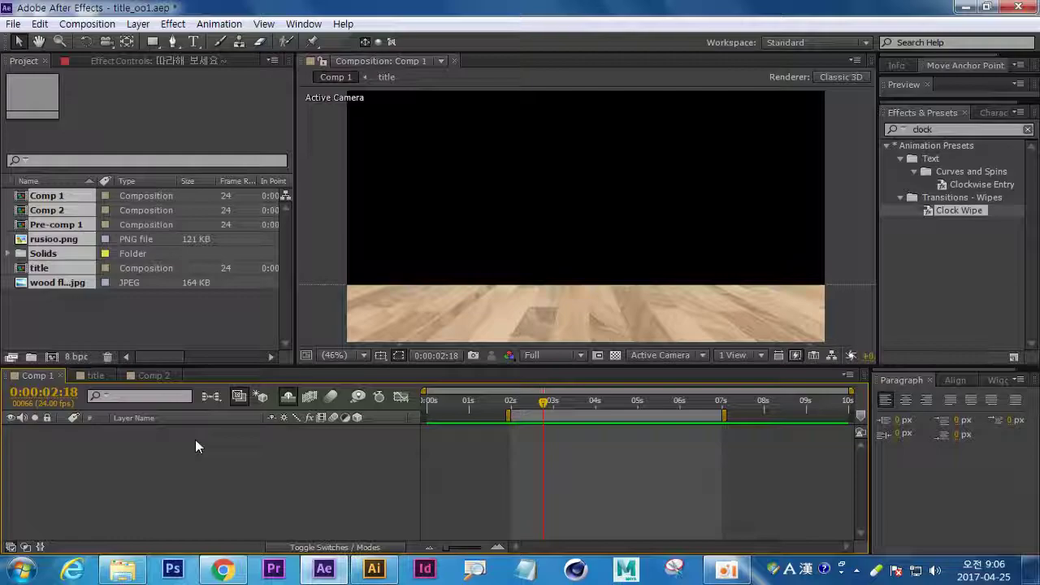
Switch to Illustrator, delete the existing group of two concentric circles and close Pathfinder.
left_click(374, 569)
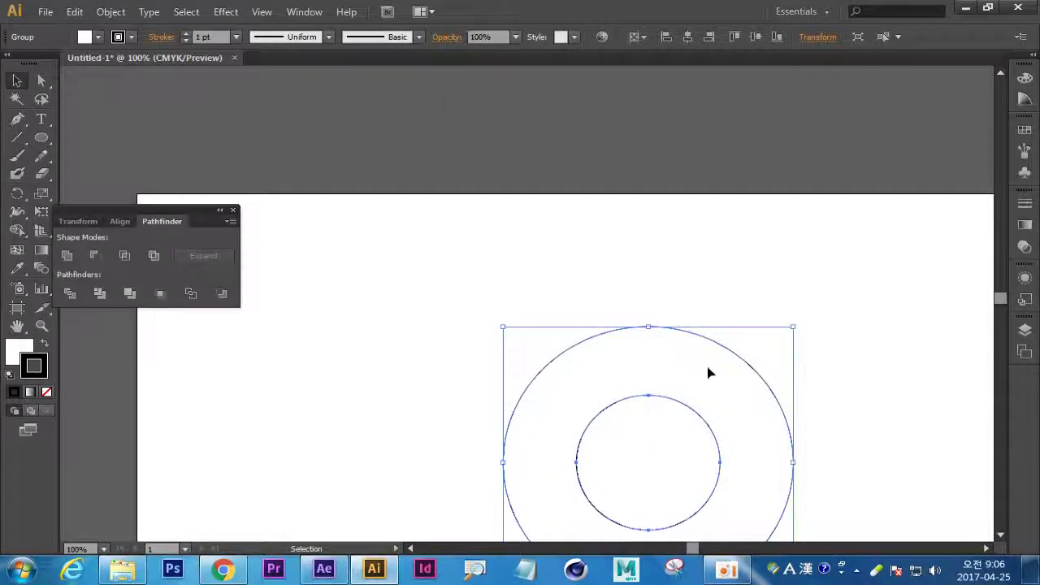
left_click_drag(834, 390, 704, 181)
left_click_drag(747, 139, 399, 404)
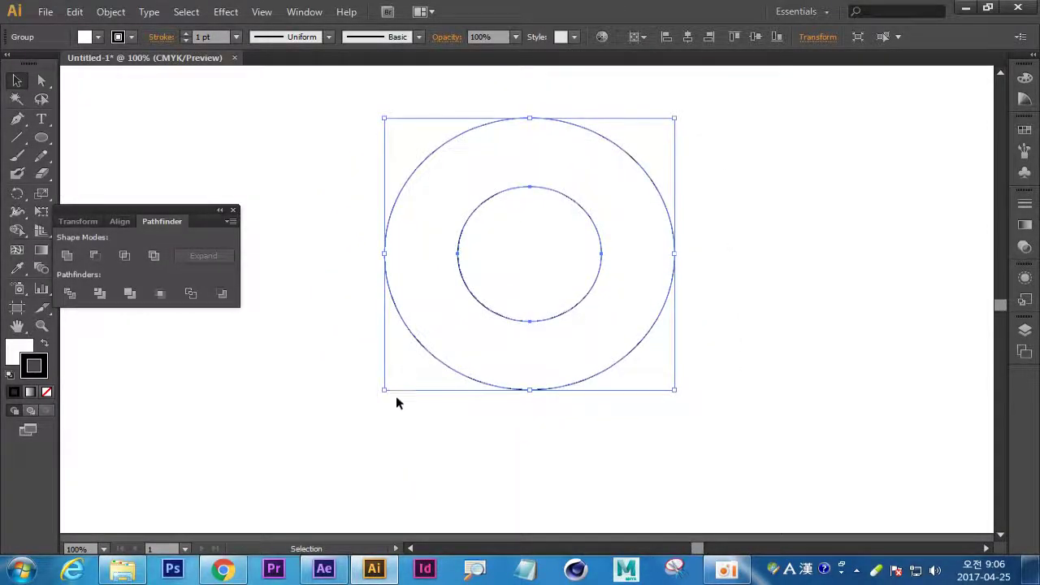
key("Delete")
left_click(233, 211)
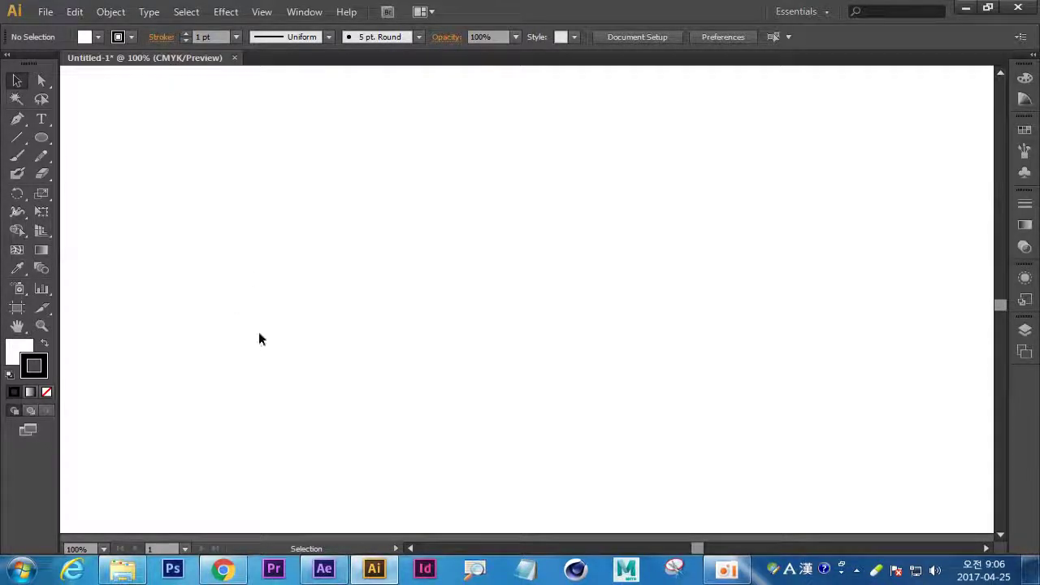
Draw a large circle in the middle of the empty artboard with the Ellipse tool.
left_click(39, 139)
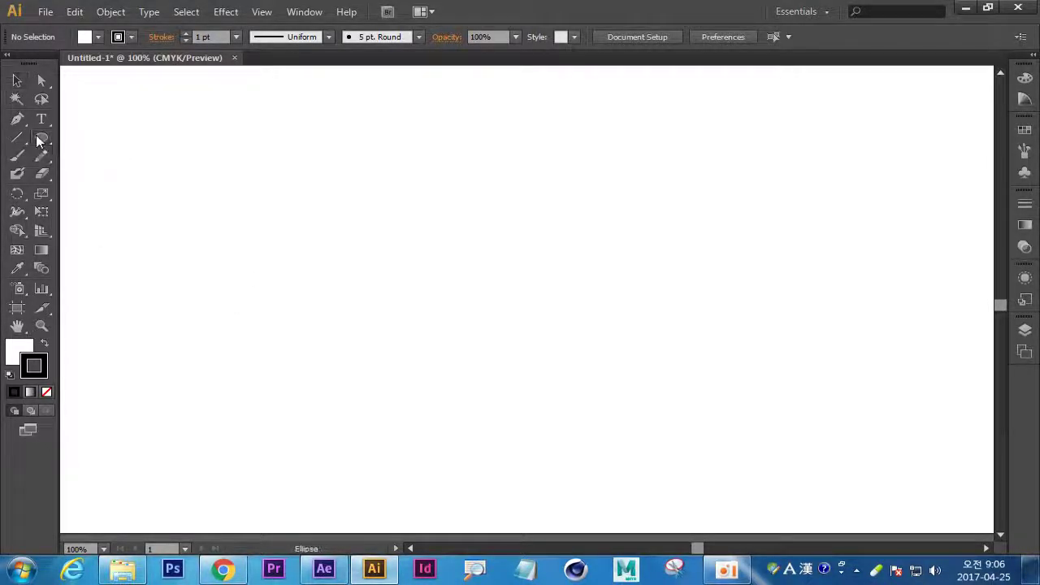
left_click(17, 81)
left_click(42, 80)
left_click(36, 141)
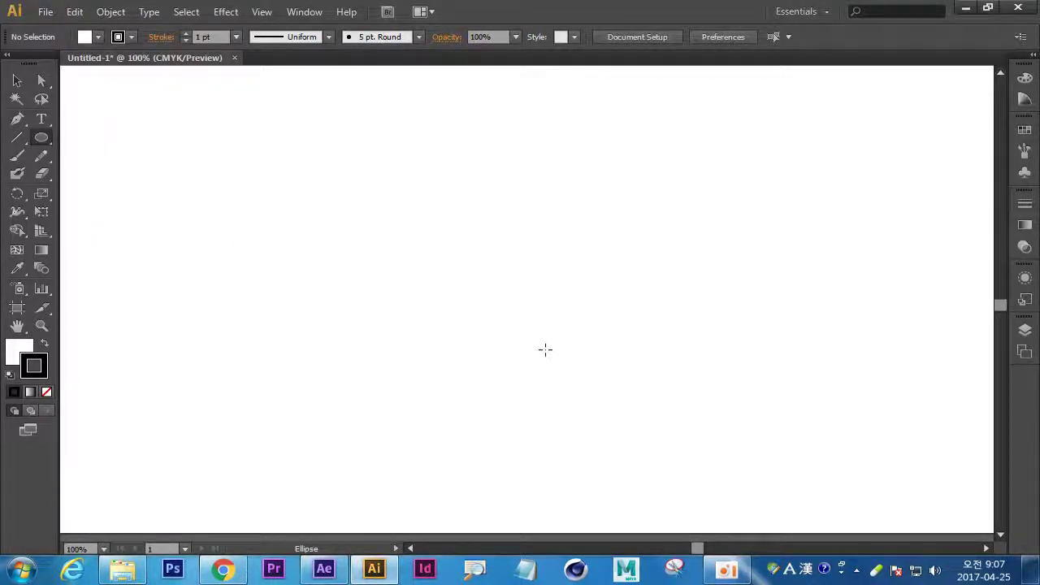
left_click_drag(361, 159, 585, 444)
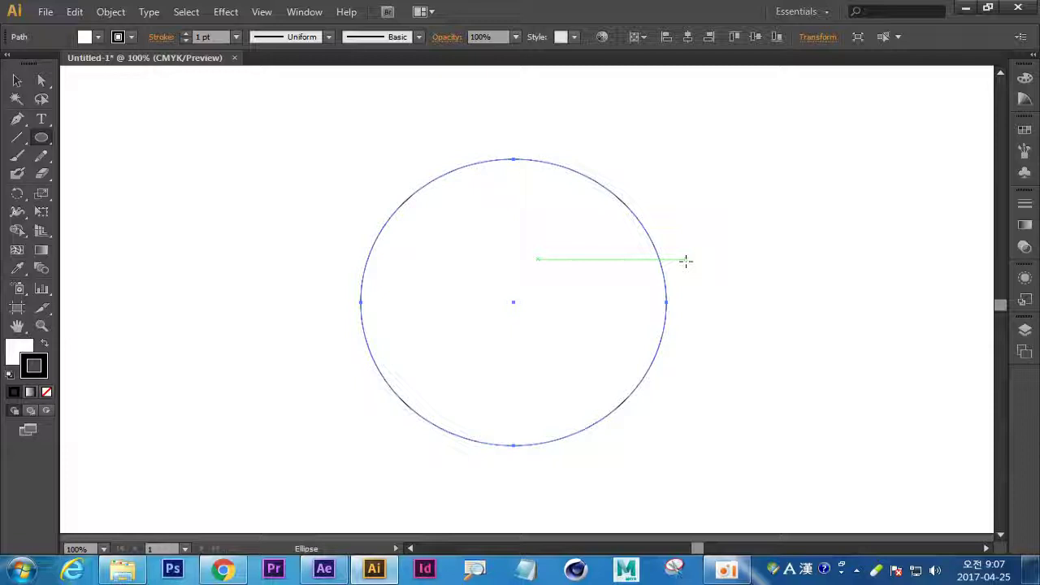
Select the circle and compare its display under the Selection and Direct Selection tools.
left_click(17, 79)
left_click(756, 301)
left_click_drag(733, 242, 594, 471)
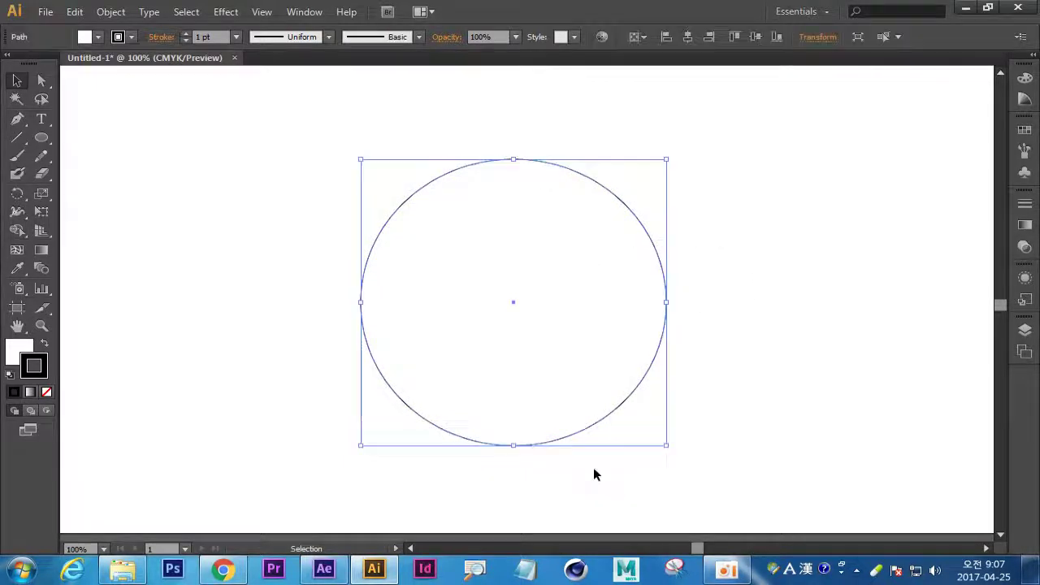
key("a")
key("v")
key("a")
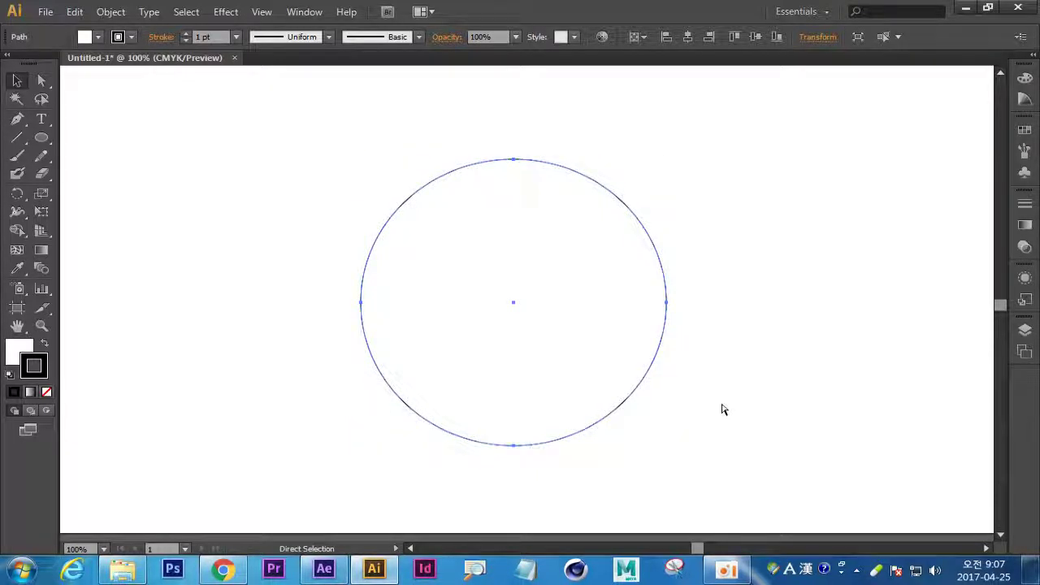
key("v")
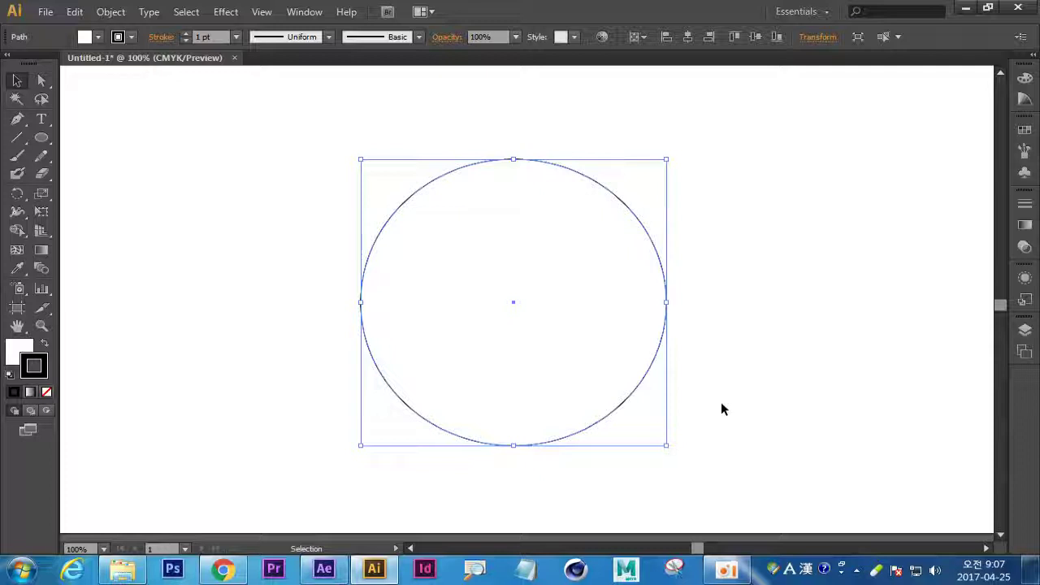
left_click_drag(443, 344, 669, 311)
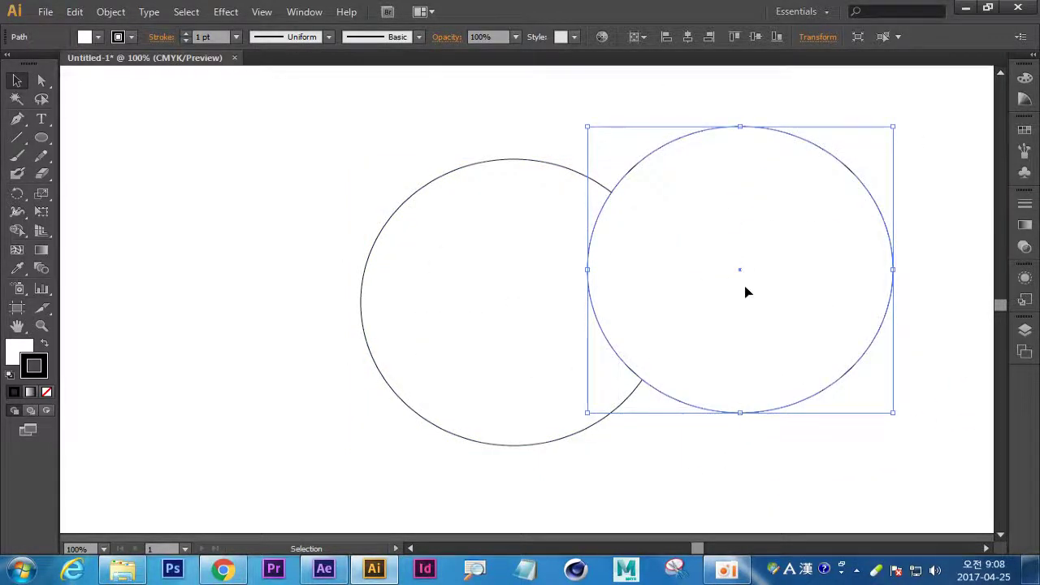
key("ctrl+z")
left_click(237, 352)
left_click_drag(497, 360, 749, 356)
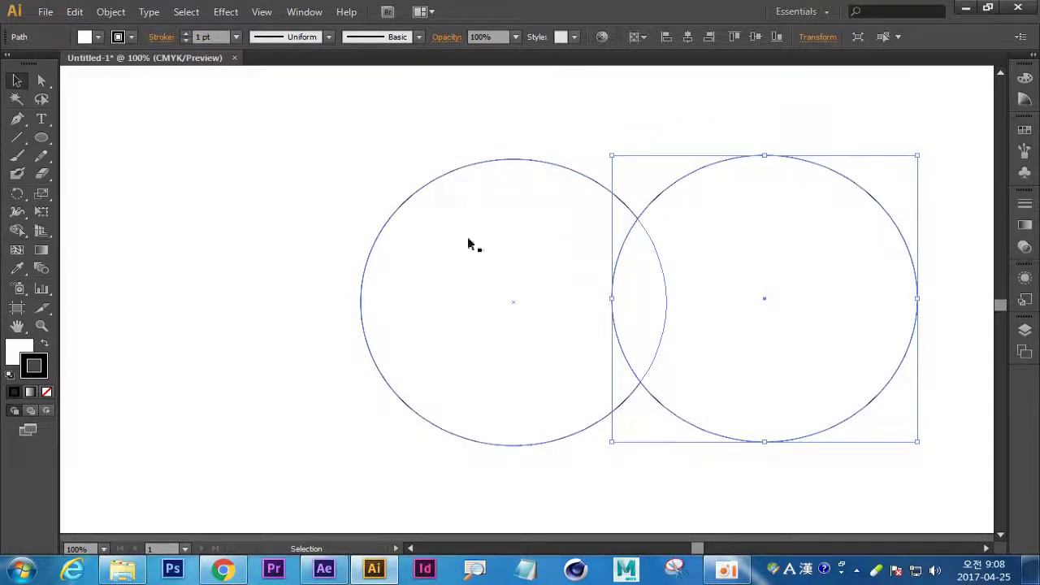
key("Delete")
left_click(529, 420)
left_click(787, 367)
Create a concentric copy of the circle scaled down to about two thirds of its size.
left_click(418, 352)
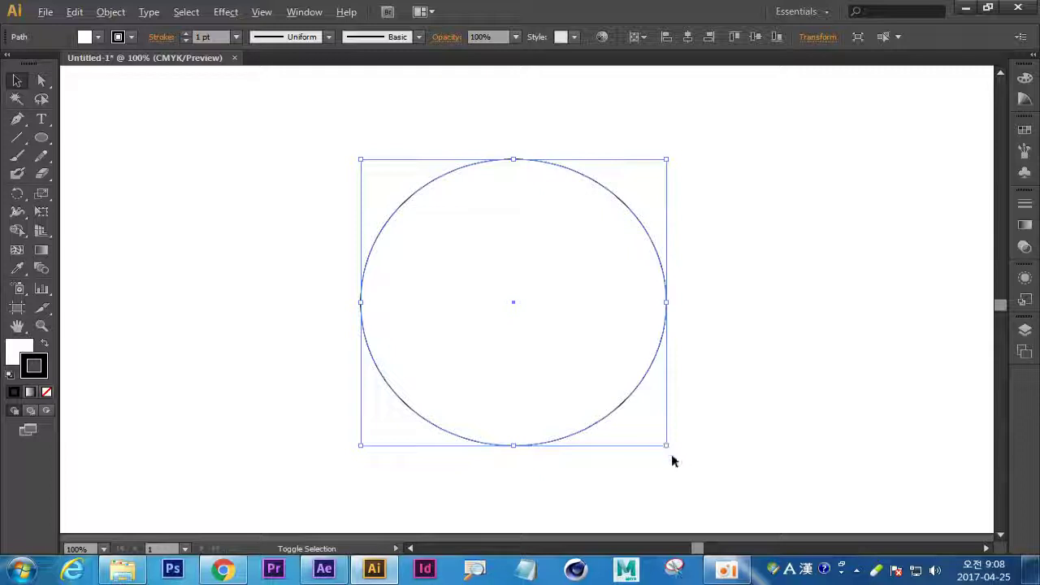
left_click_drag(666, 443, 615, 430)
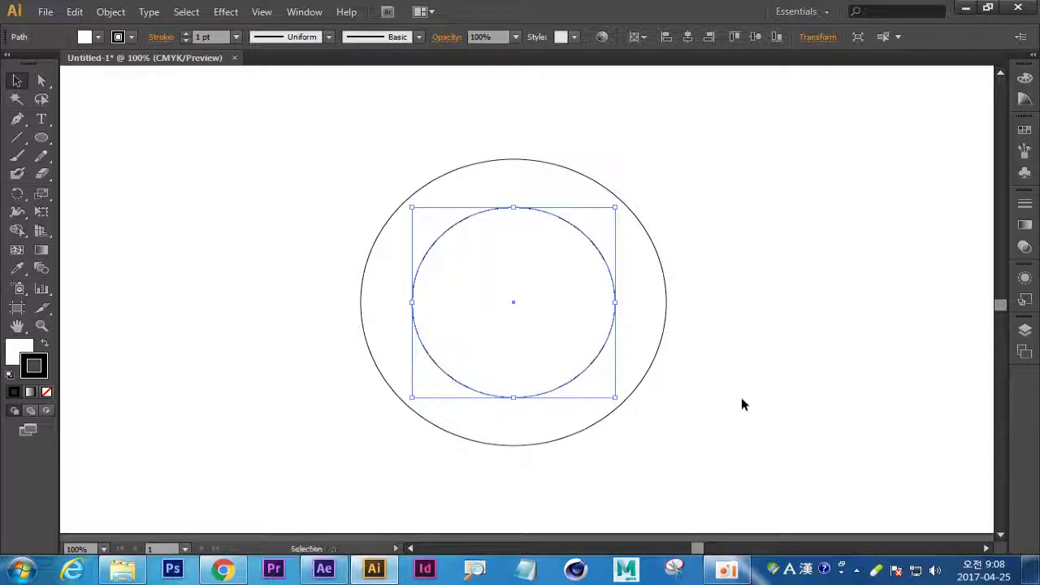
left_click(741, 404)
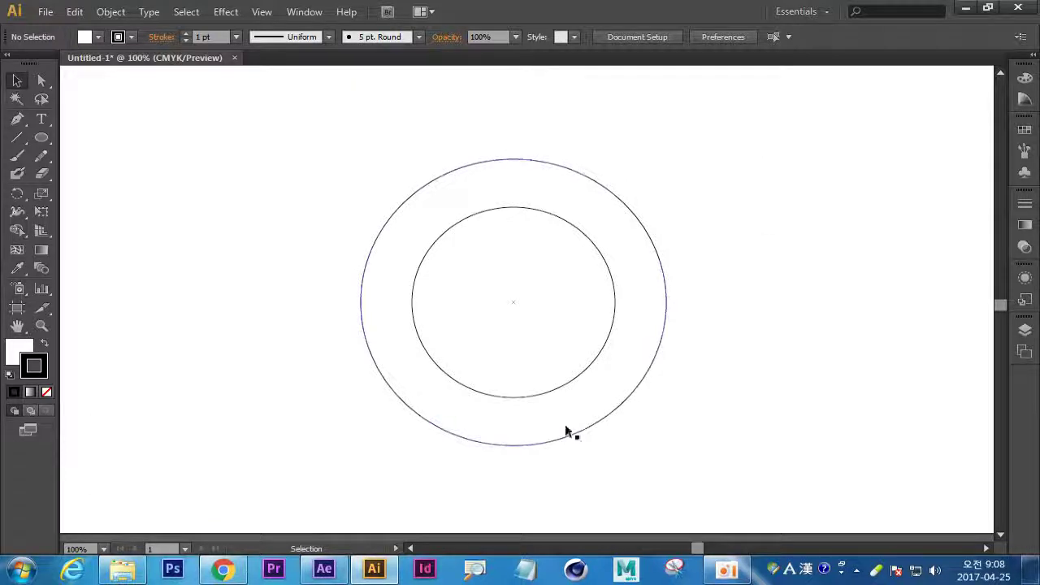
Select both circles and swap fill and stroke to give them a black fill and white outline.
left_click_drag(763, 171, 250, 450)
left_click_drag(809, 131, 190, 515)
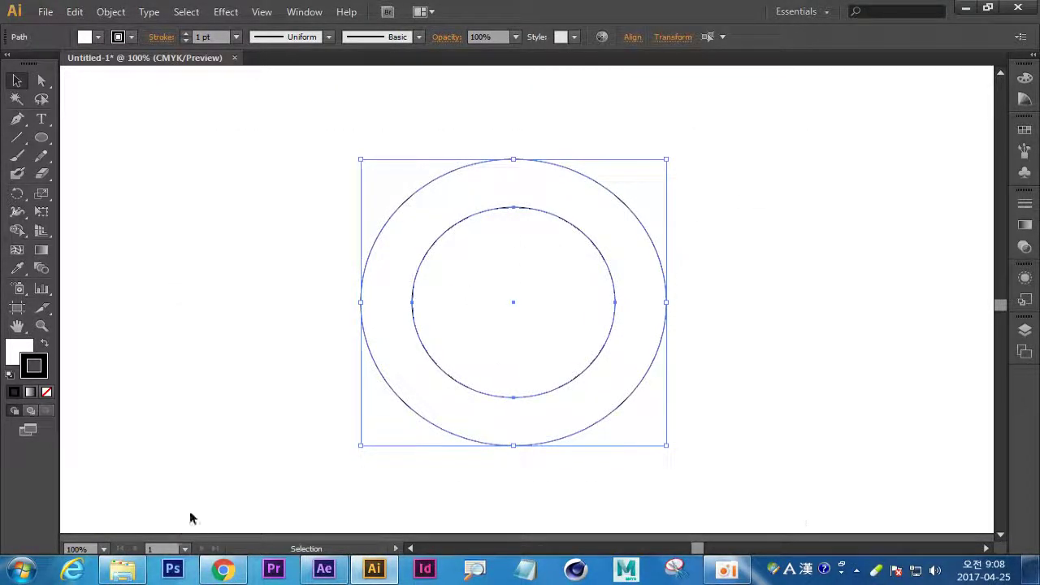
left_click_drag(748, 116, 268, 483)
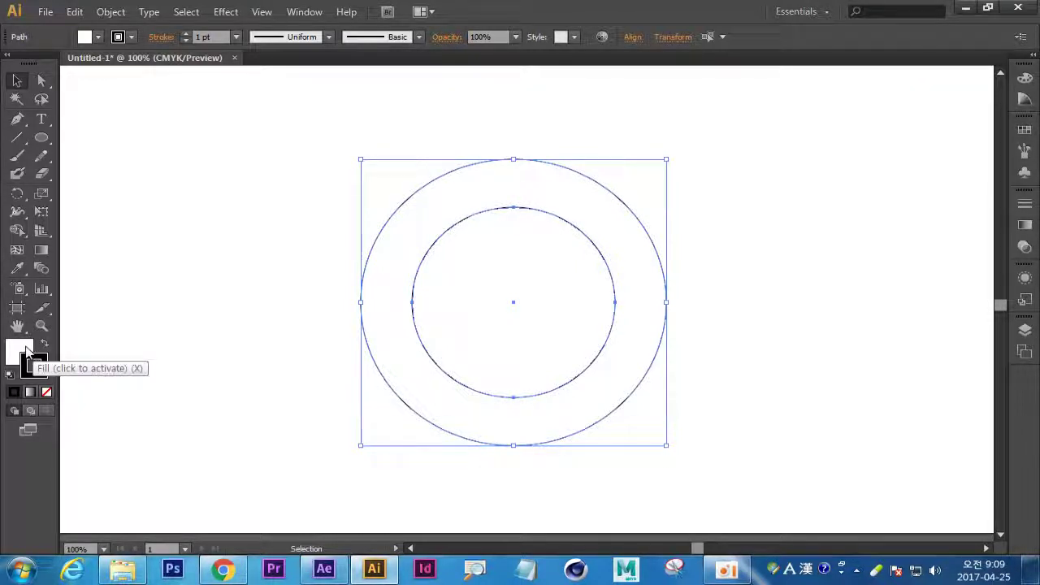
left_click(27, 372)
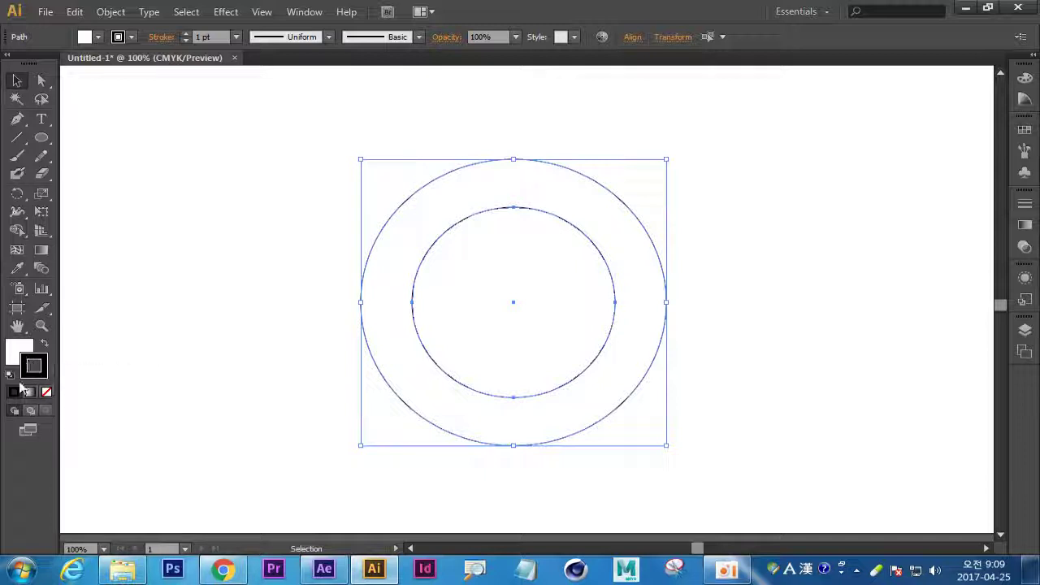
left_click(44, 344)
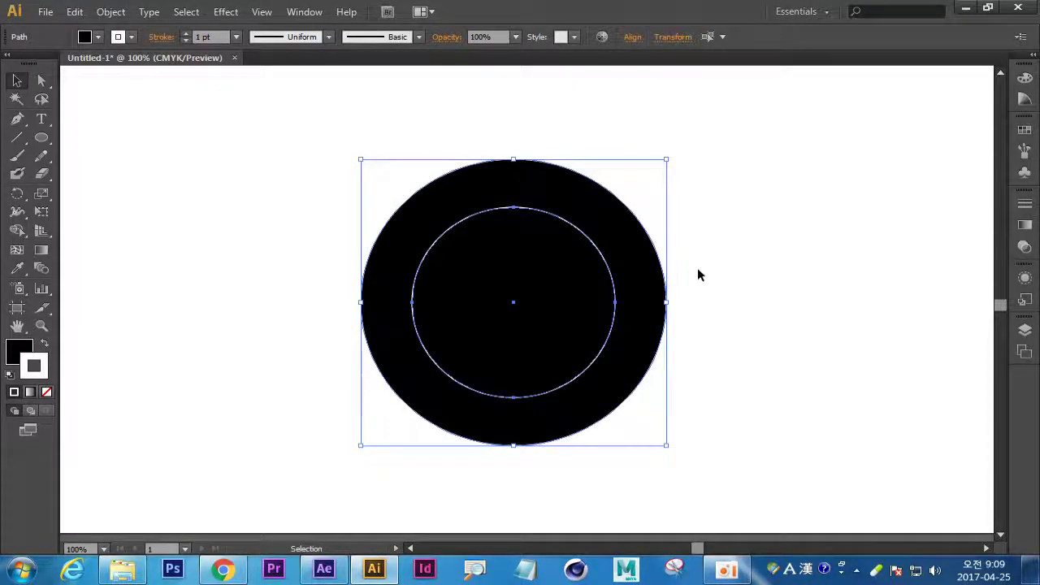
left_click(741, 303)
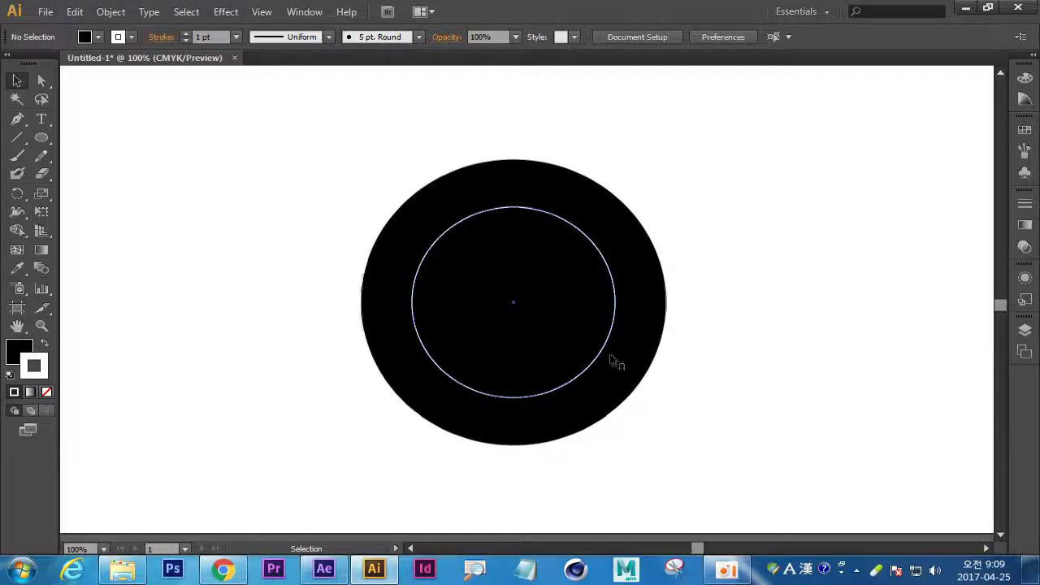
Split the two overlapping black circles into separate pieces with the Pathfinder Divide operation.
left_click_drag(769, 156, 218, 448)
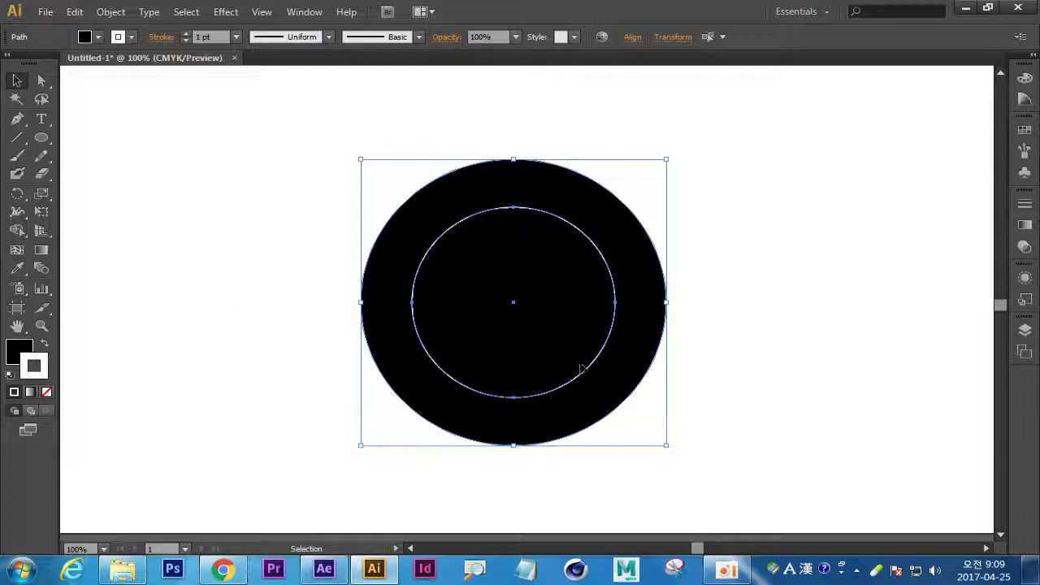
left_click(306, 13)
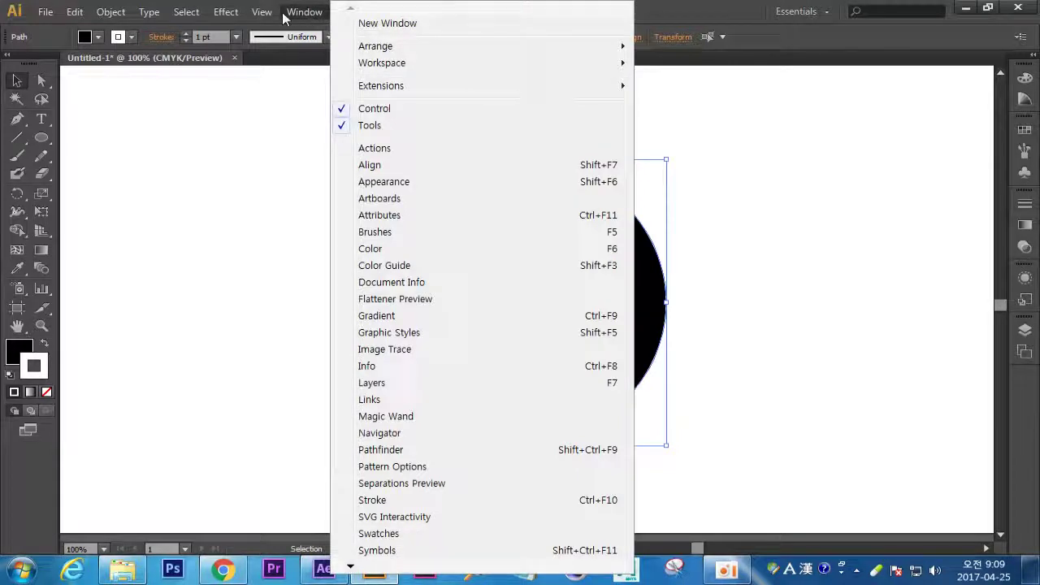
mouse_move(276, 16)
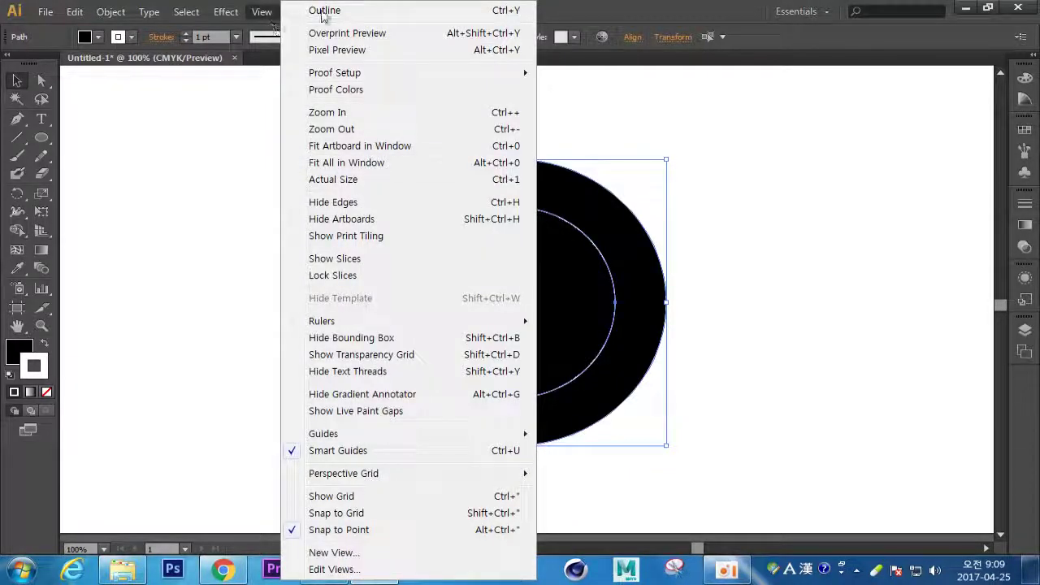
left_click(176, 169)
left_click(297, 13)
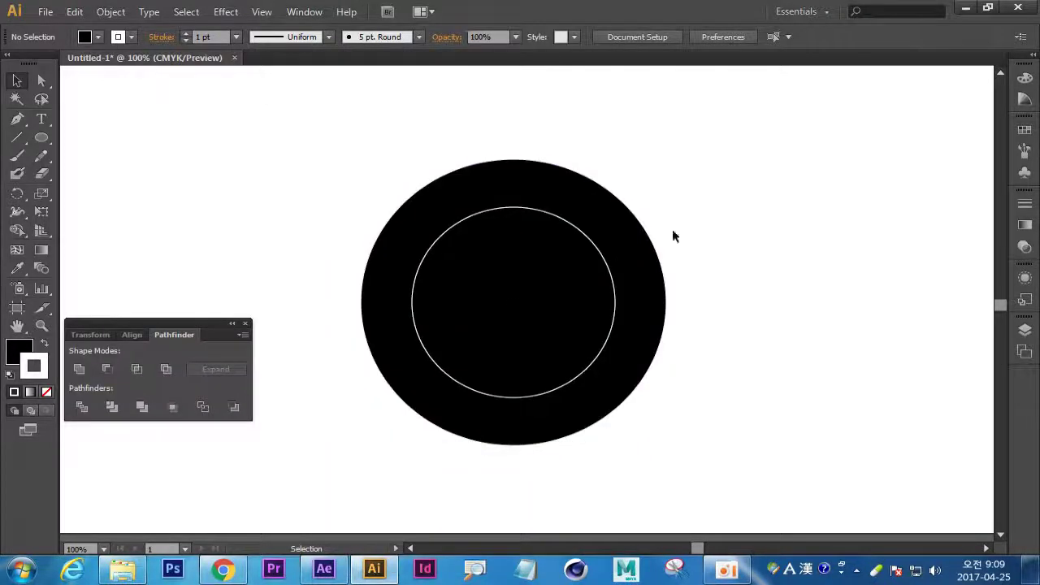
left_click_drag(799, 155, 288, 499)
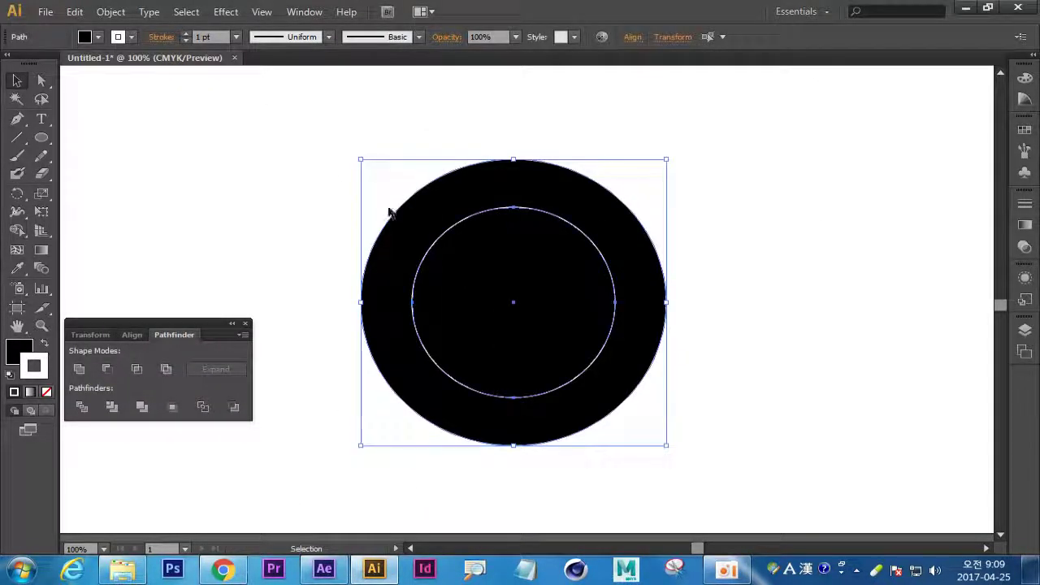
left_click(82, 413)
left_click(82, 409)
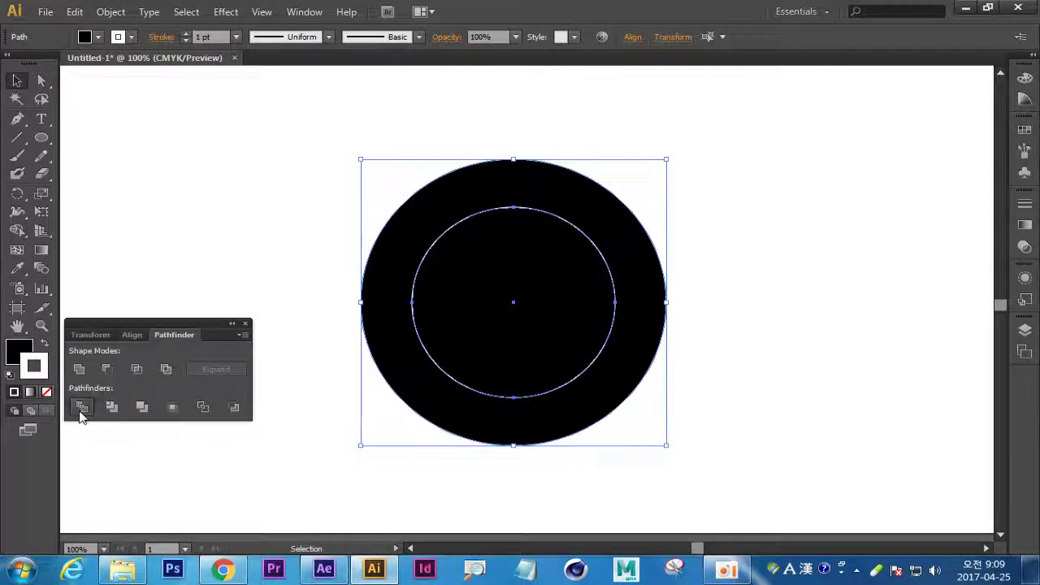
left_click(215, 476)
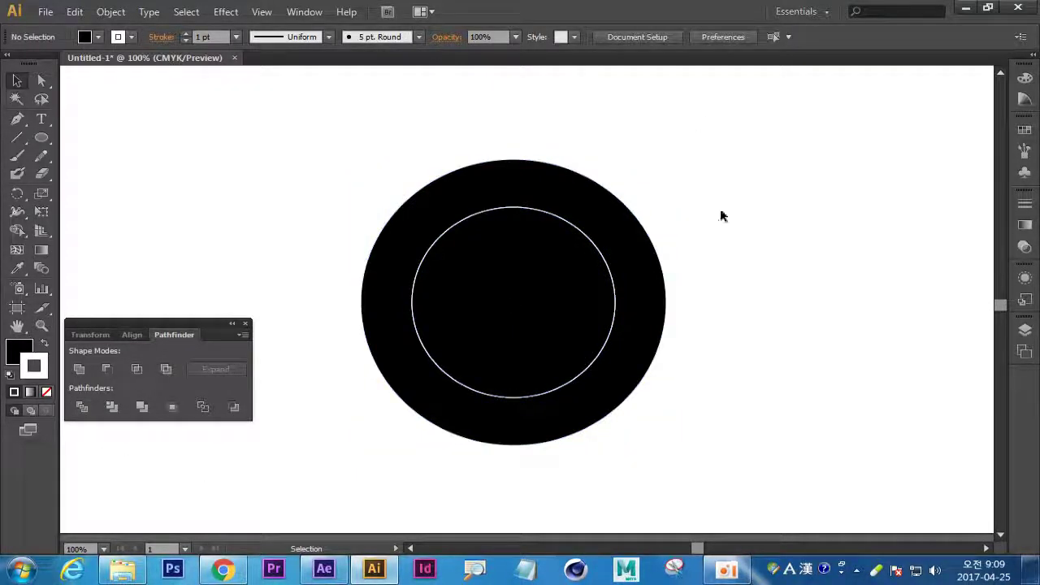
Delete the inner circle from the divided shape with Direct Selection, leaving only the black ring.
left_click(41, 79)
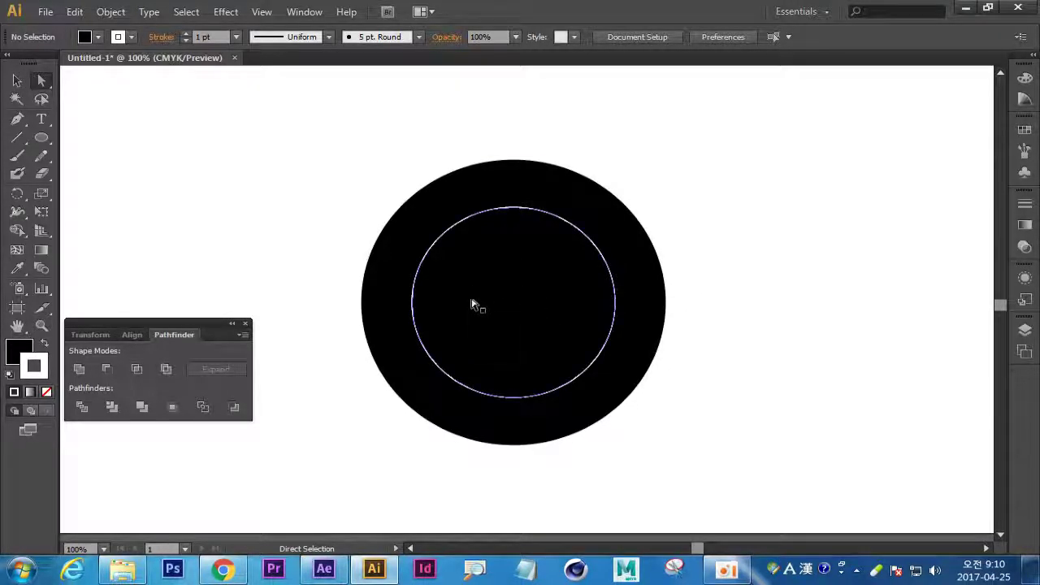
left_click(539, 307)
key("Delete")
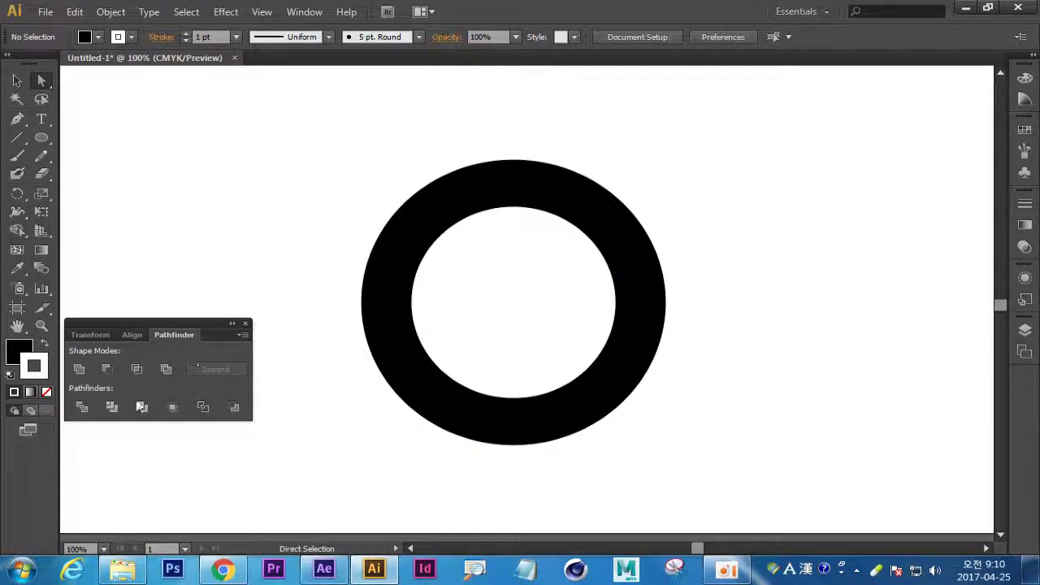
left_click(17, 80)
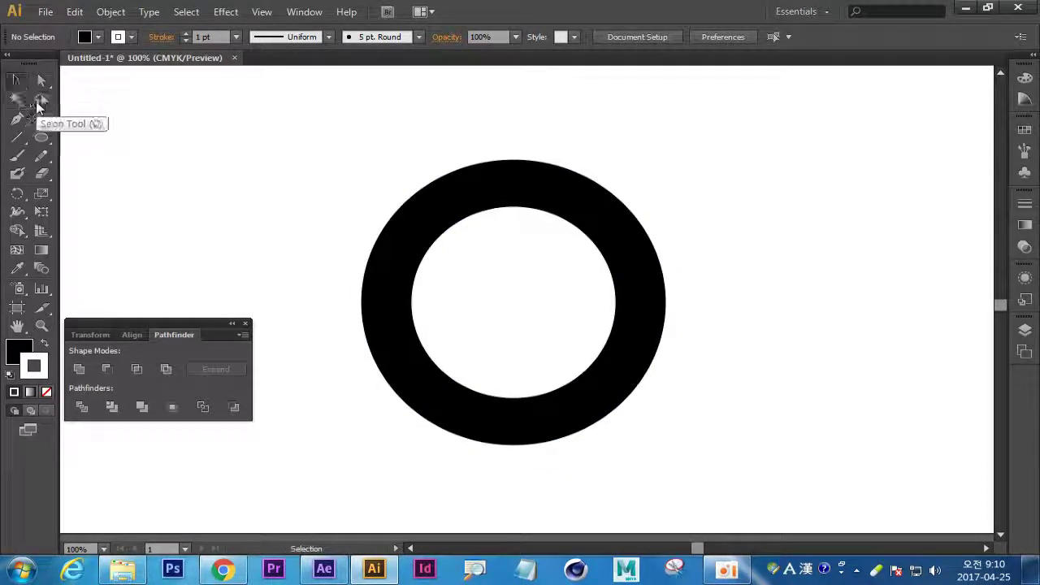
Select and copy the whole ring in Illustrator, and switch to After Effects.
left_click_drag(766, 192, 480, 330)
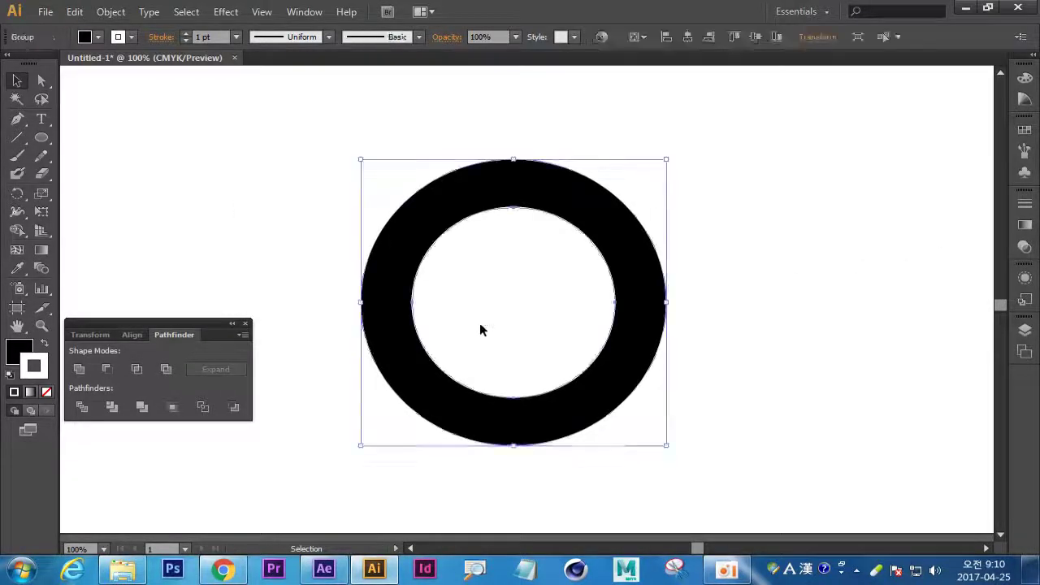
key("a")
key("v")
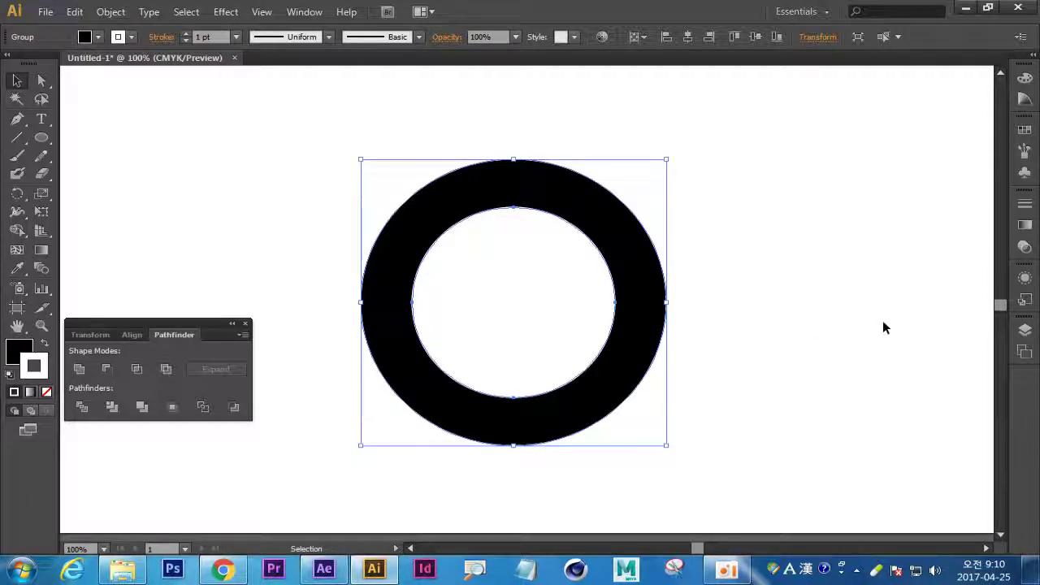
left_click(323, 569)
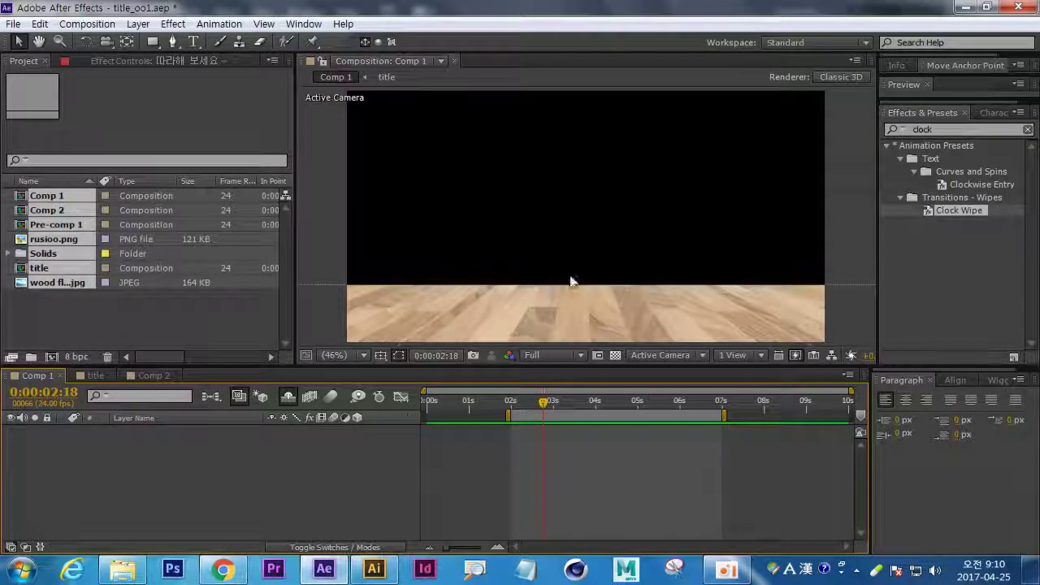
Start a new 1280 by 720 px solid in Comp 1 and name it "motion clock".
right_click(148, 474)
mouse_move(330, 315)
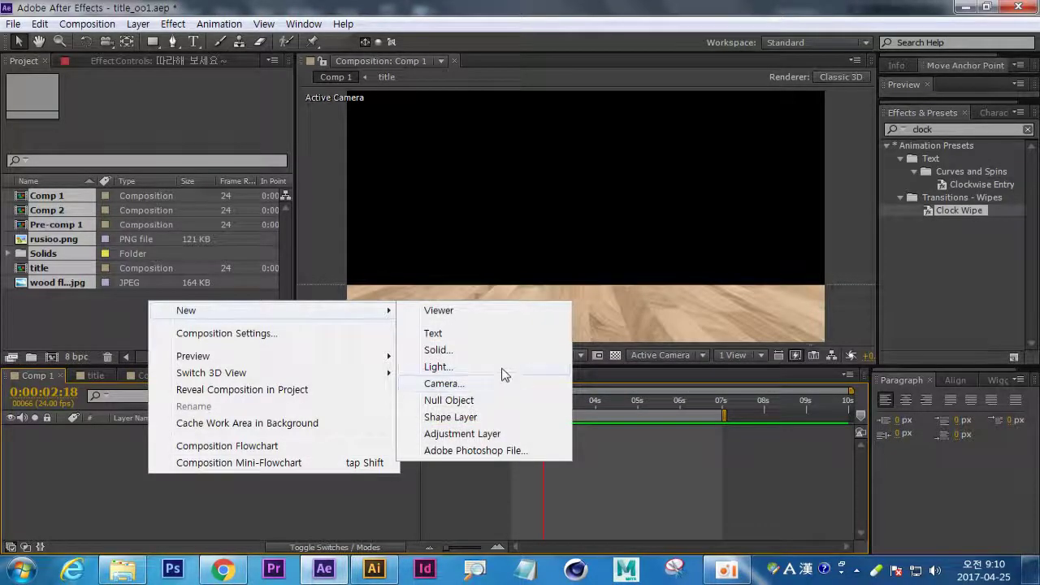
left_click(497, 350)
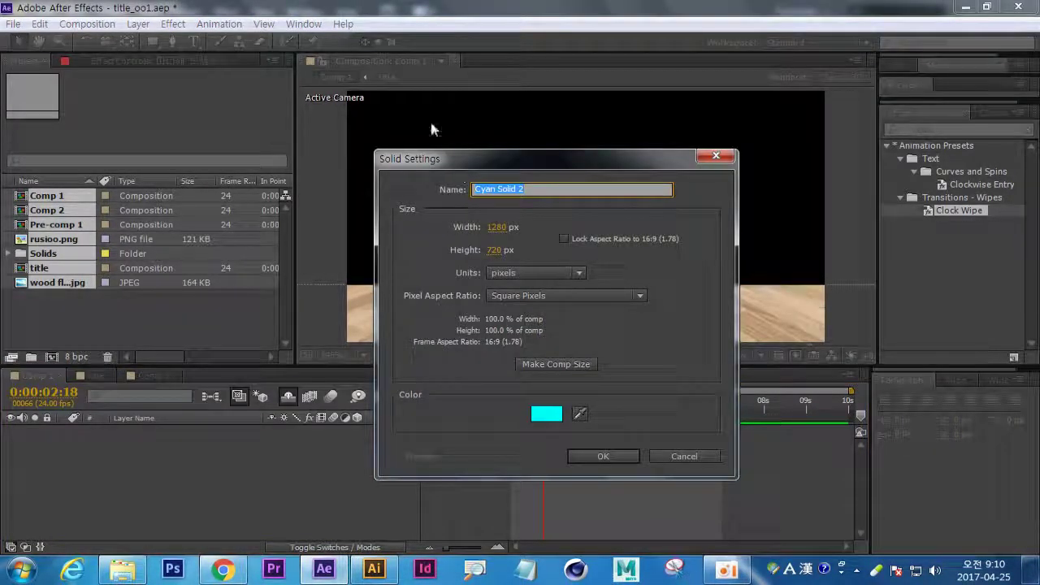
type("m")
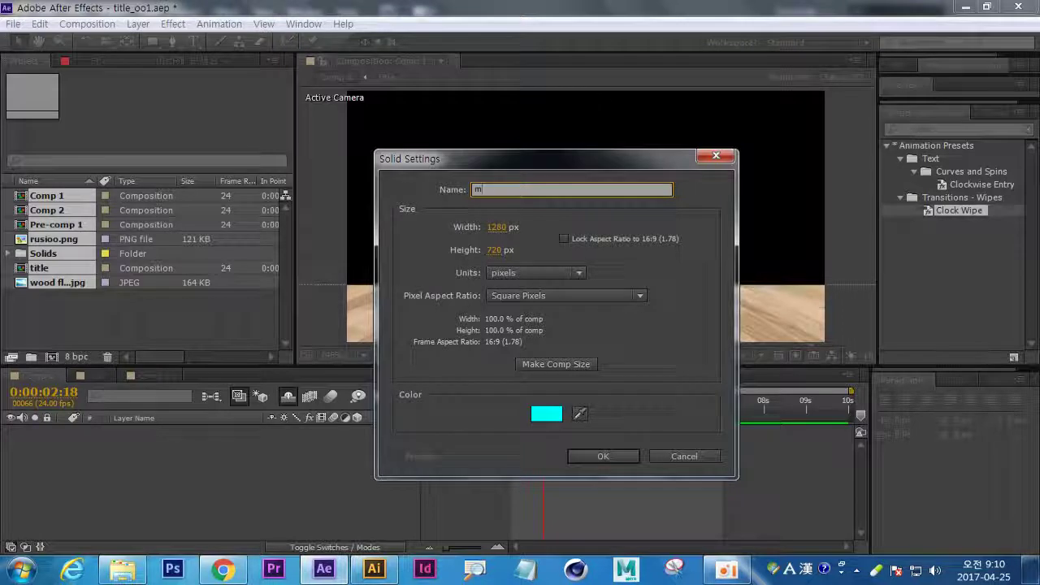
type("otion clock")
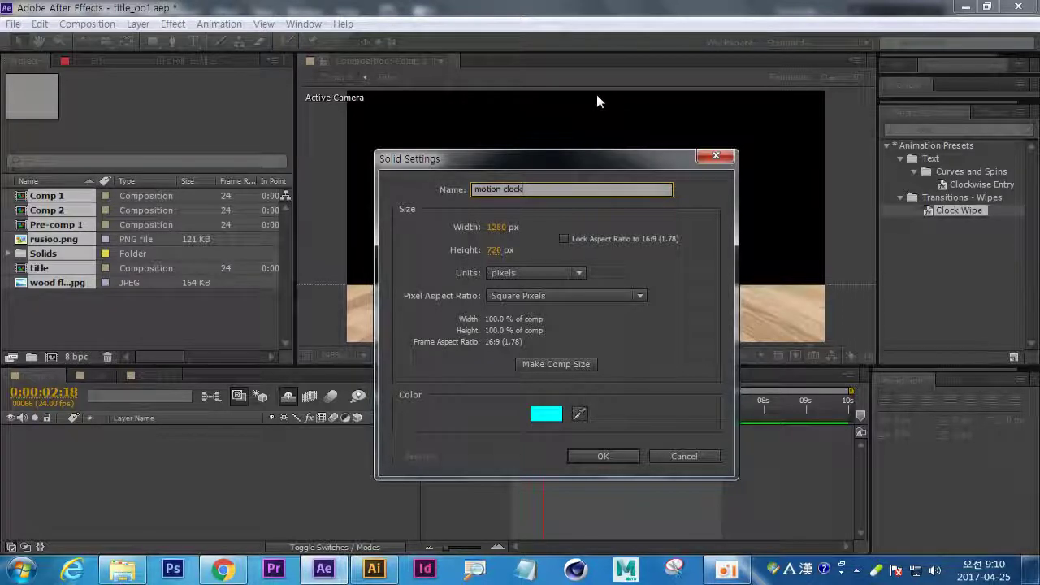
Set the solid's colour to orange FFA200 and create the layer.
left_click(546, 414)
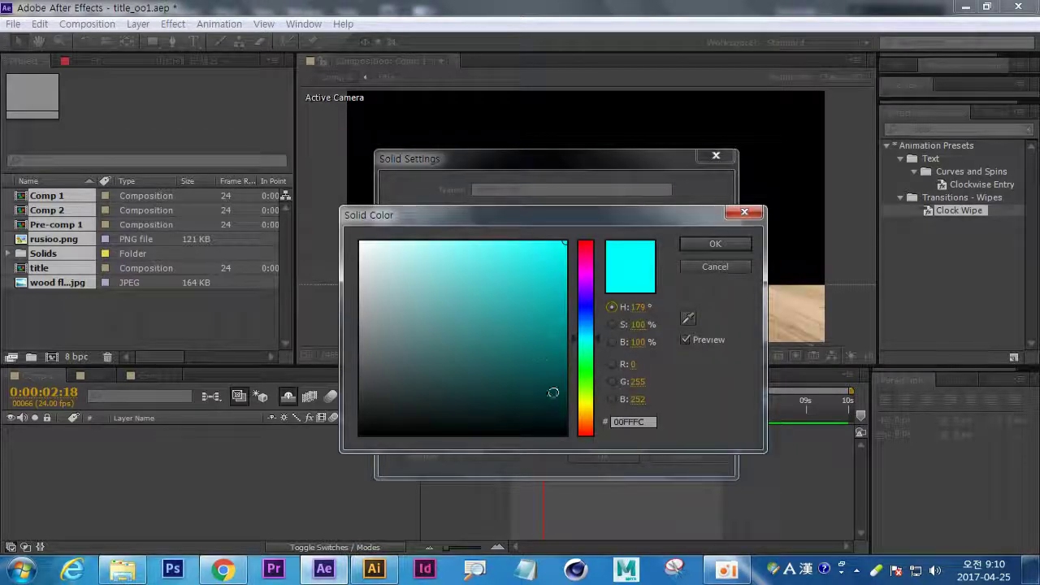
left_click(587, 414)
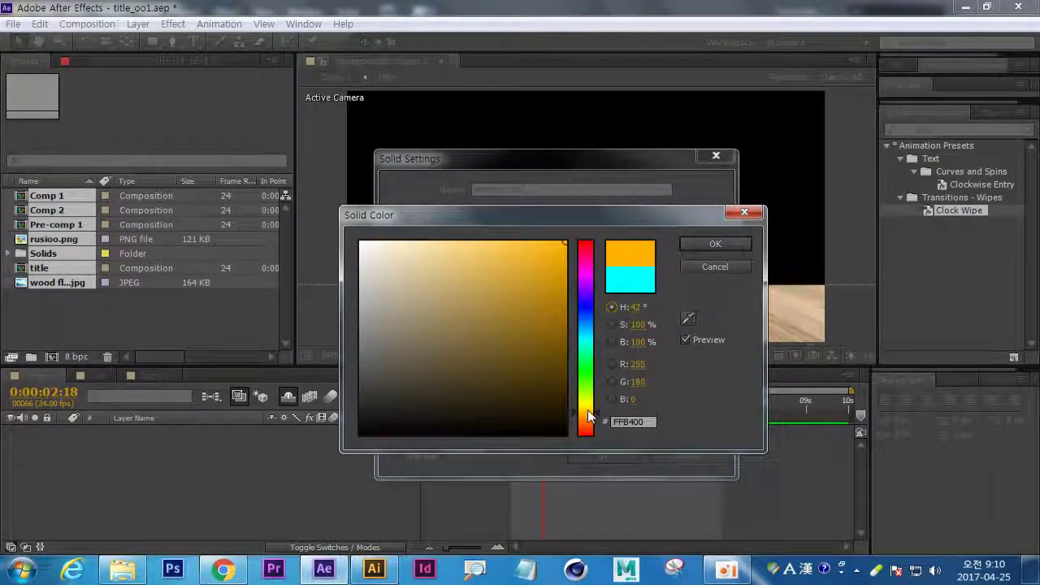
left_click(588, 411)
left_click(587, 416)
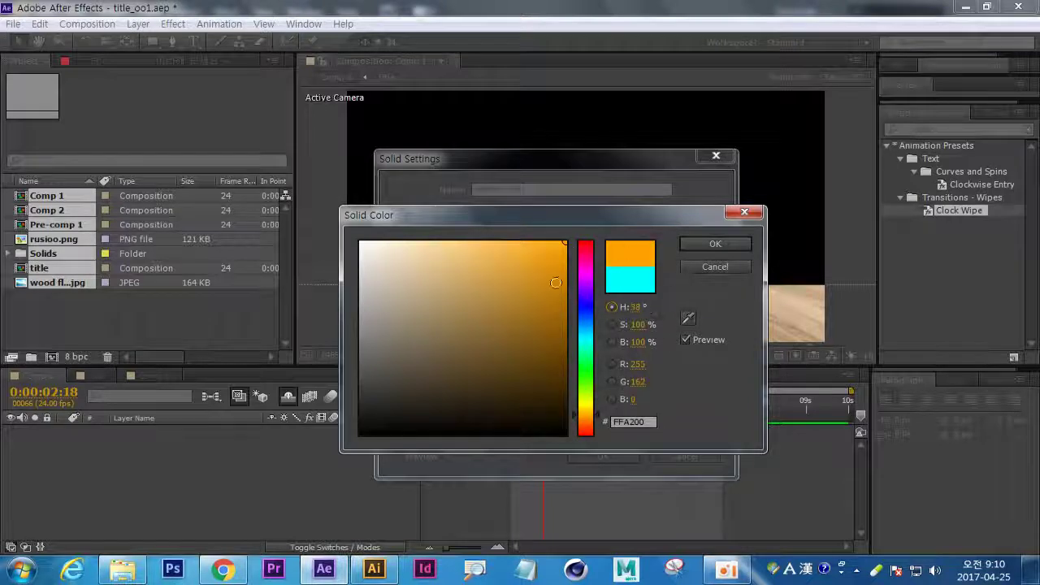
left_click(714, 244)
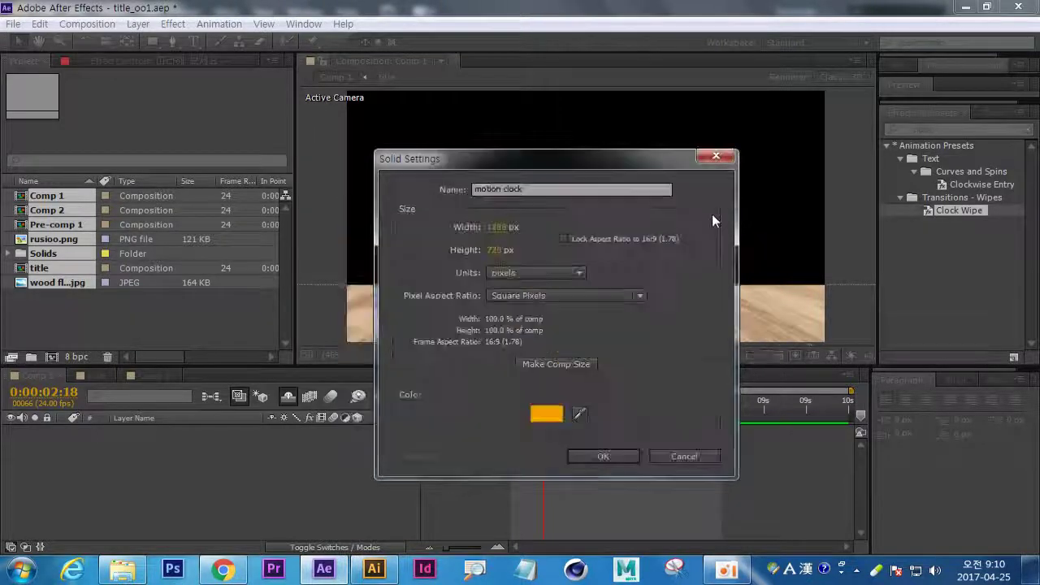
left_click(599, 456)
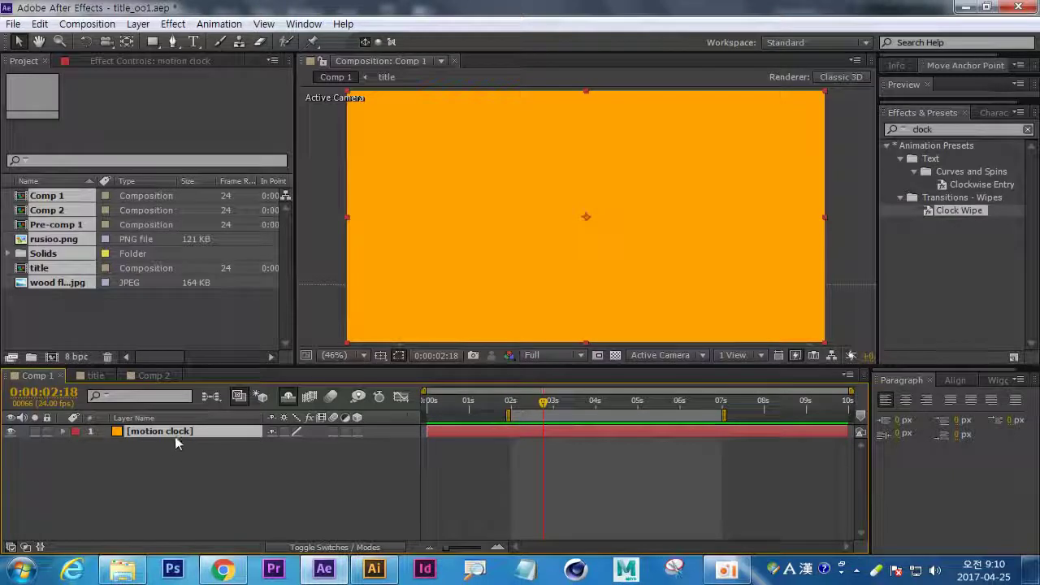
Rename the orange solid layer "motion clock-orange" and paste the copied ring onto it as masks.
key("Return")
key("End")
type("-o")
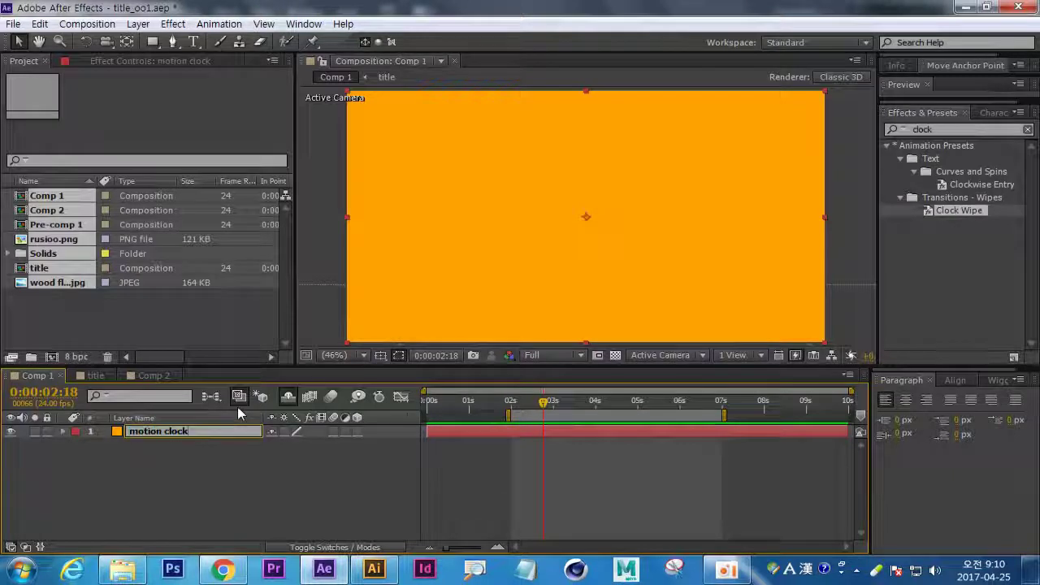
type("rg")
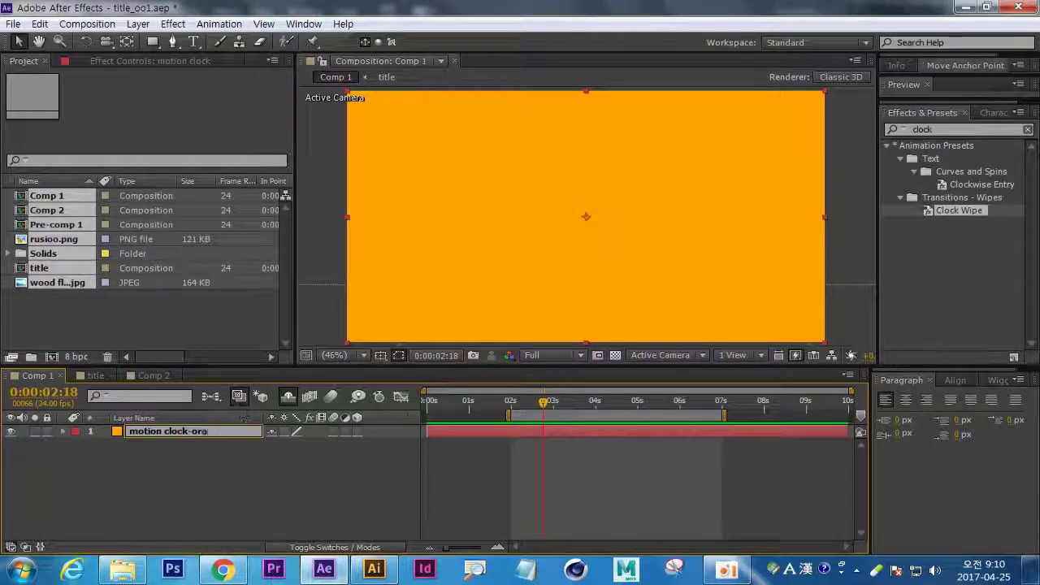
key("Return")
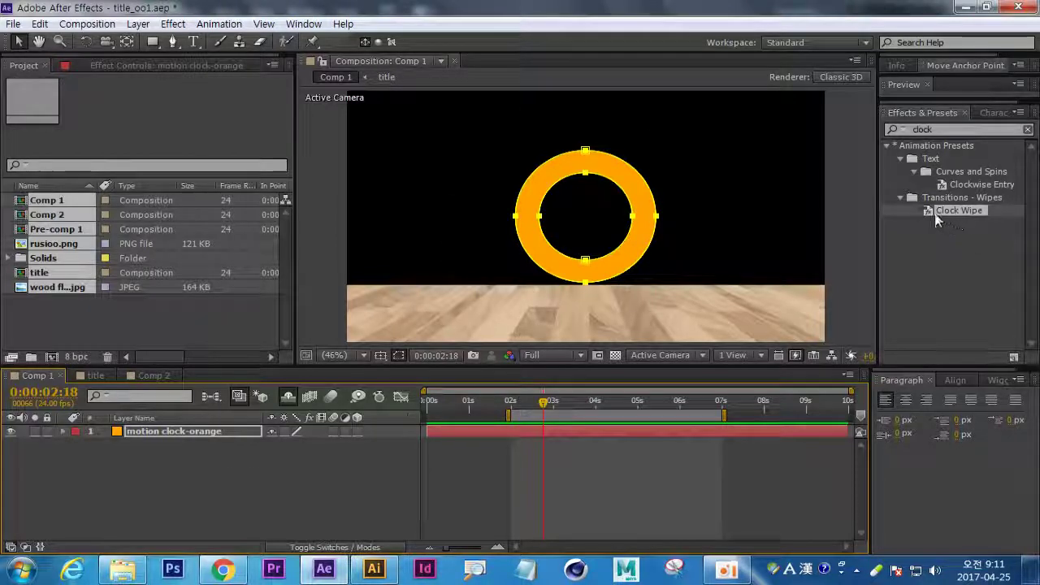
Apply the Clock Wipe preset to the motion clock-orange layer and scrub through the wipe.
left_click_drag(926, 208, 174, 430)
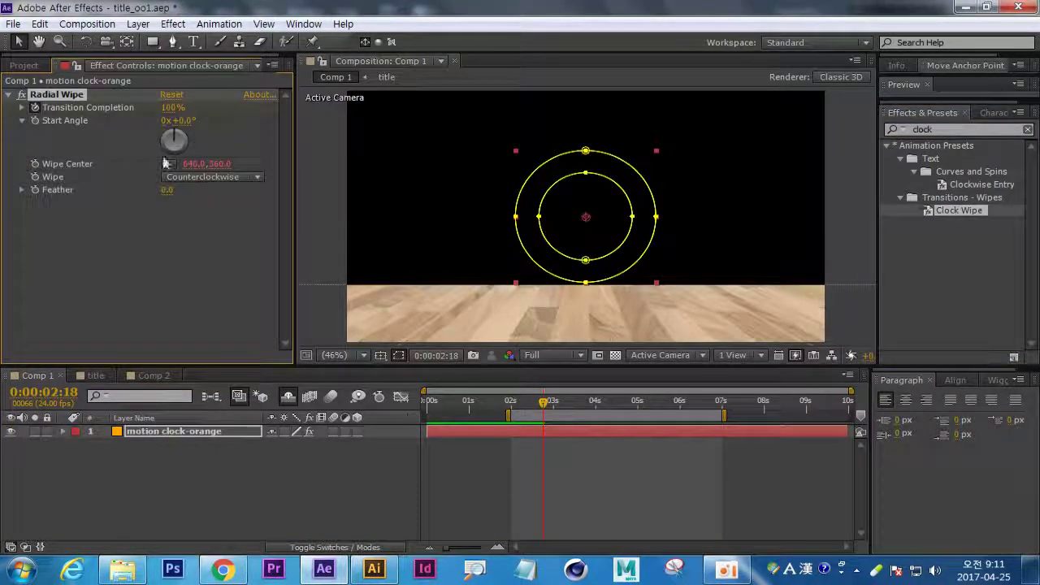
left_click_drag(544, 408, 618, 479)
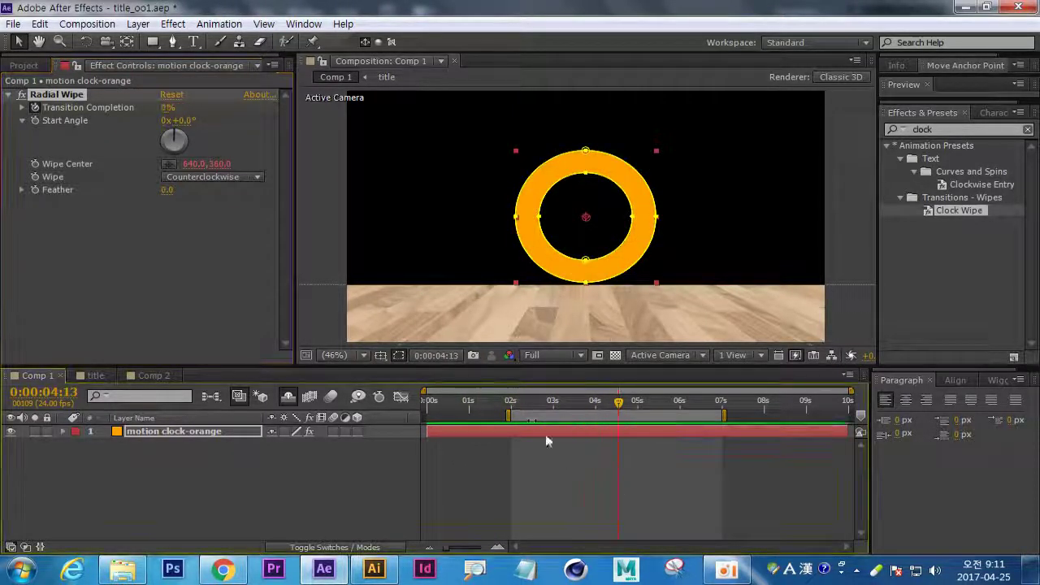
Extend the work area from 0 s to about 7.5 s and return the current time to 0:00:00:00.
left_click_drag(505, 416, 420, 428)
left_click_drag(618, 401, 538, 439)
mouse_move(724, 415)
left_mouse_down()
mouse_move(691, 416)
mouse_move(740, 417)
left_mouse_up()
left_click_drag(530, 410, 426, 406)
Create a black 1280 by 720 px solid layer named "BG".
left_click(160, 488)
key("ctrl+y")
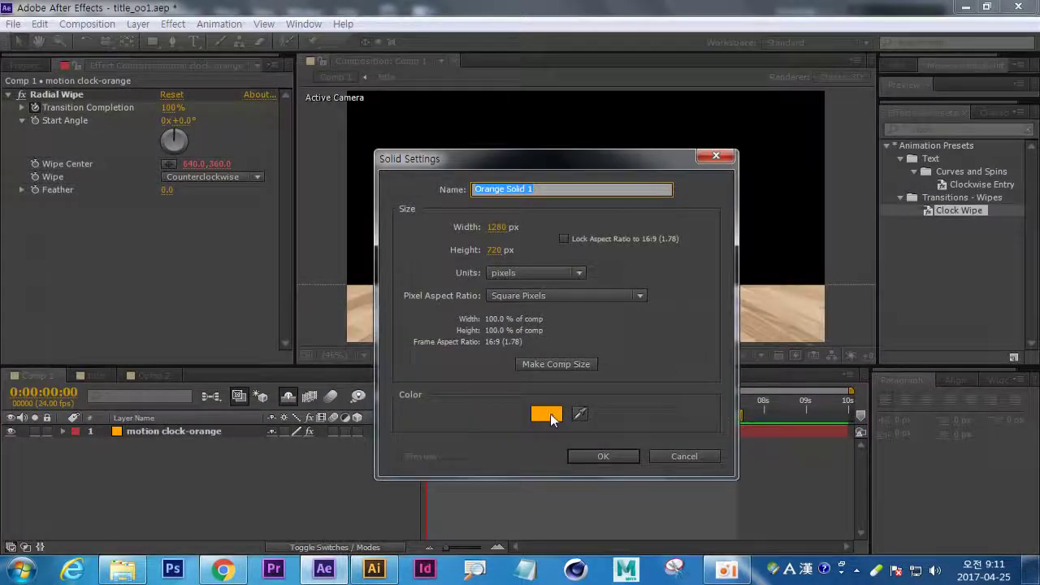
left_click(549, 413)
left_click(718, 247)
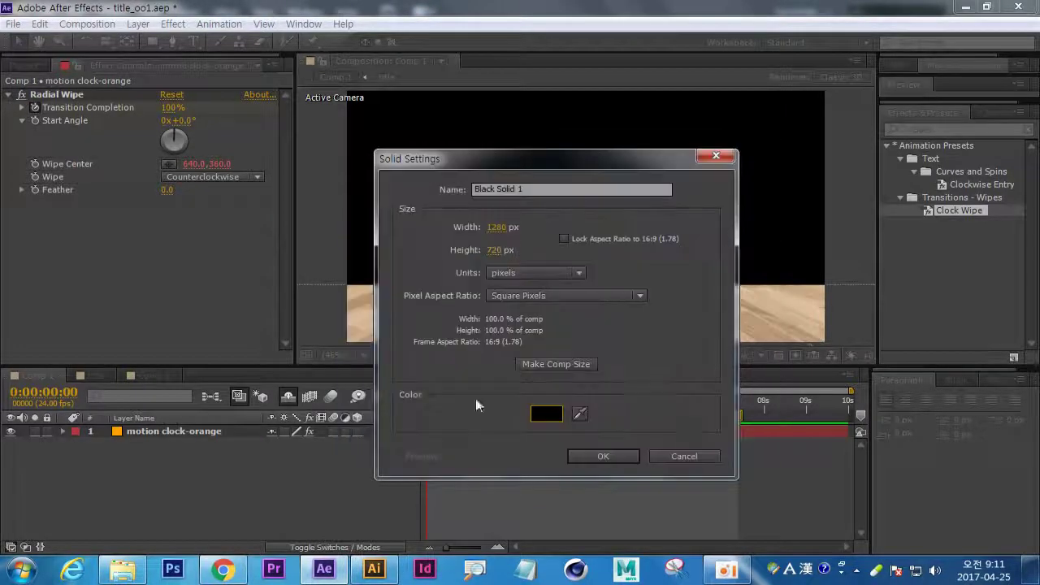
left_click(520, 188)
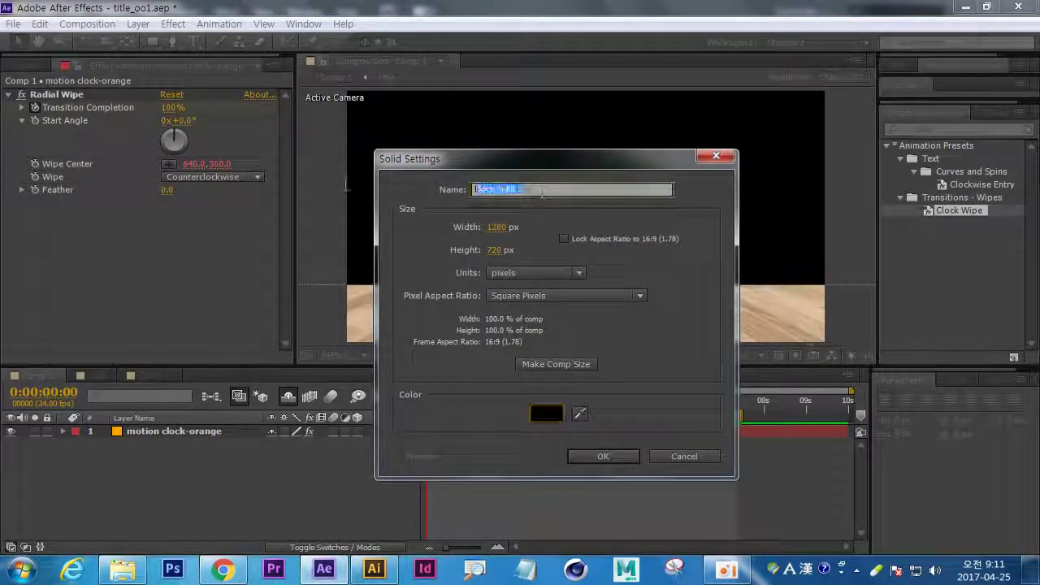
type("BG")
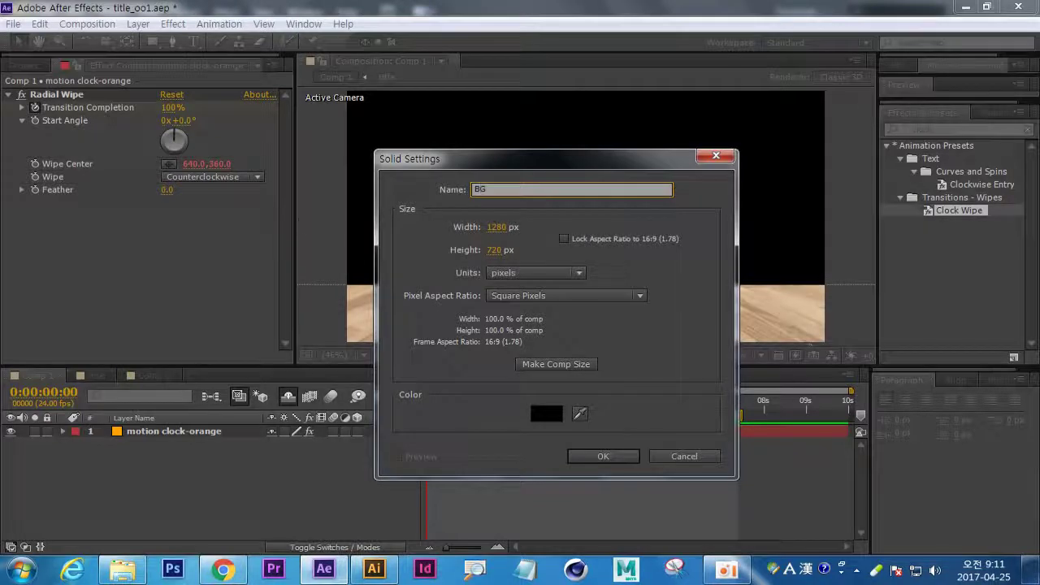
key("Return")
left_click(286, 396)
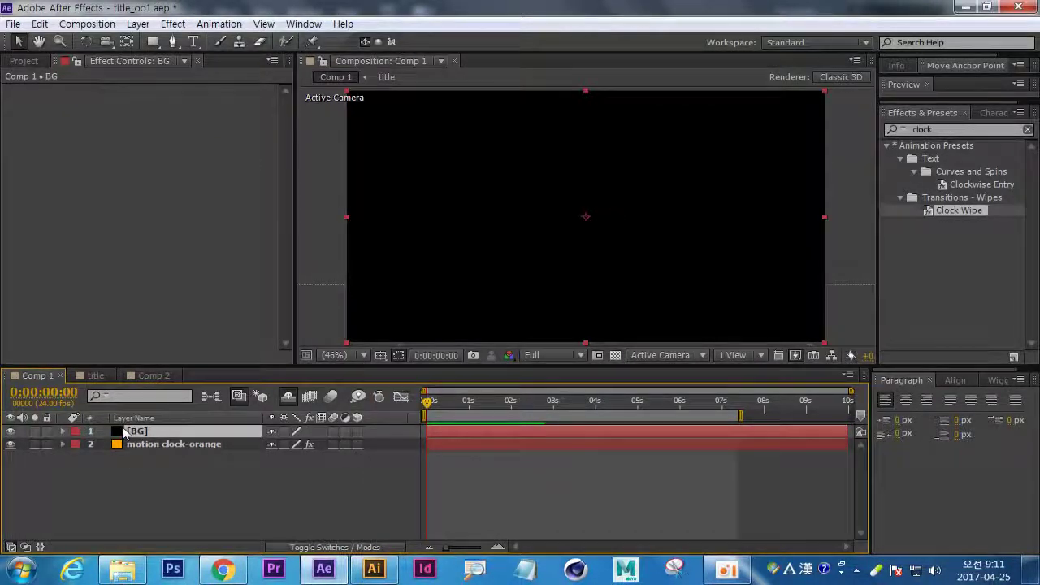
Move the BG layer below motion clock-orange and scrub through the ring animation over it.
left_click_drag(134, 432, 127, 455)
left_click(178, 510)
left_click_drag(428, 405, 608, 447)
Reveal the keyframes of motion clock-orange and move both Transition Completion keyframes earlier, to about 0.3 s and 1.3 s.
left_click(193, 432)
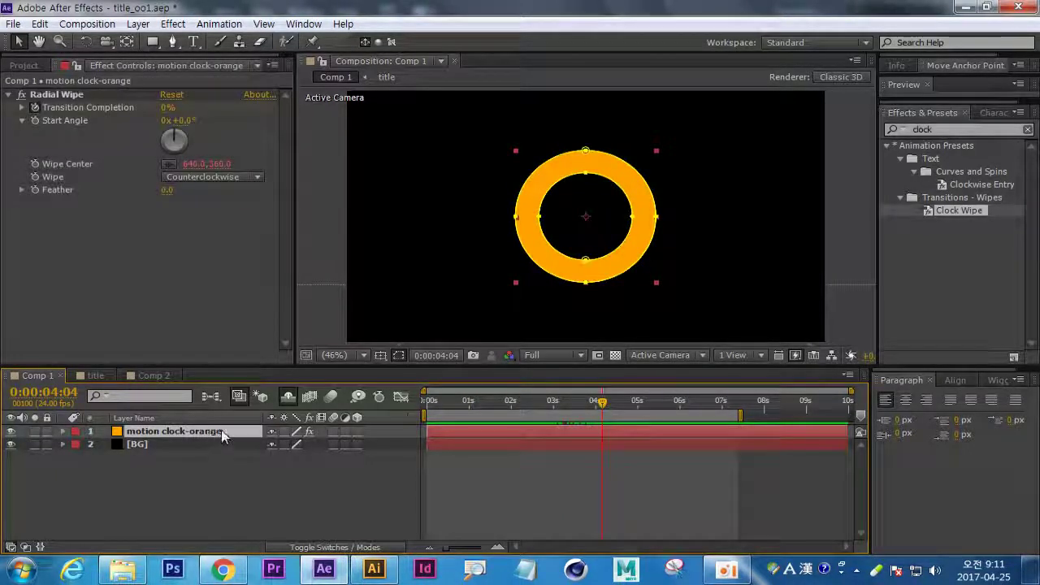
key("u")
key("u")
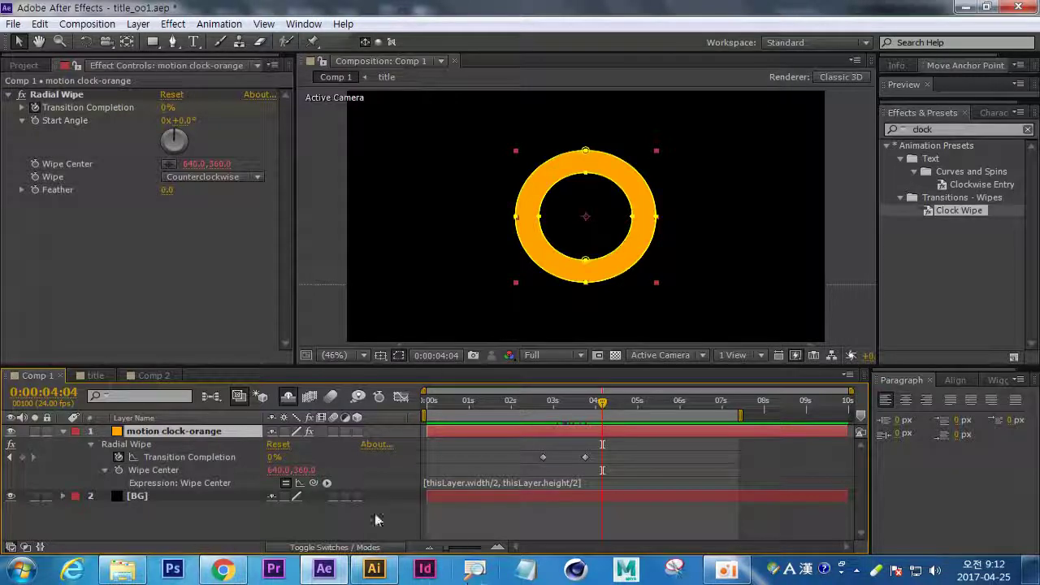
left_click_drag(512, 440, 484, 482)
left_click_drag(425, 402, 490, 451)
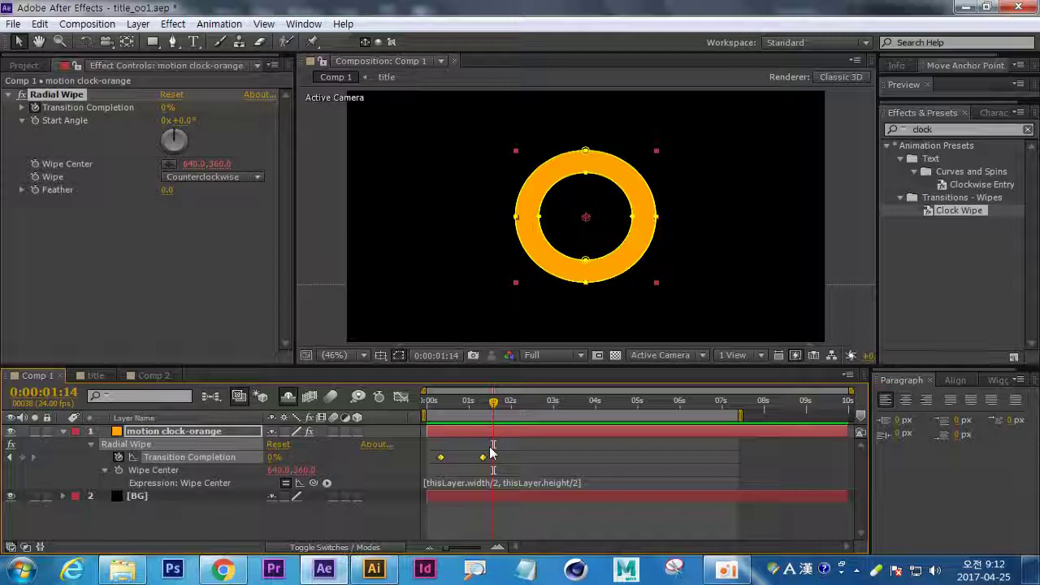
Duplicate the motion clock-orange layer and collapse the original layer's properties.
left_click(195, 512)
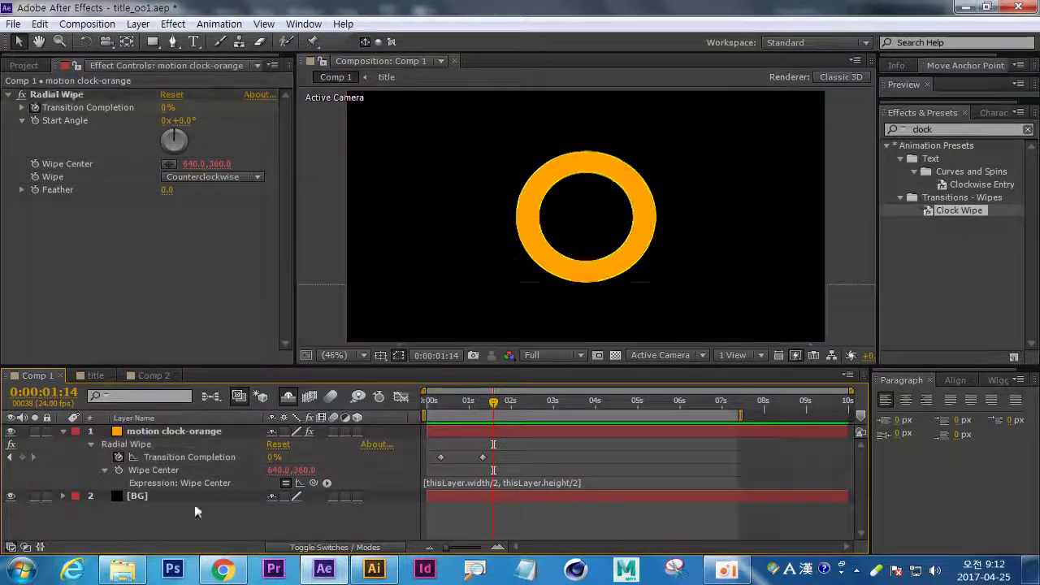
left_click(133, 432)
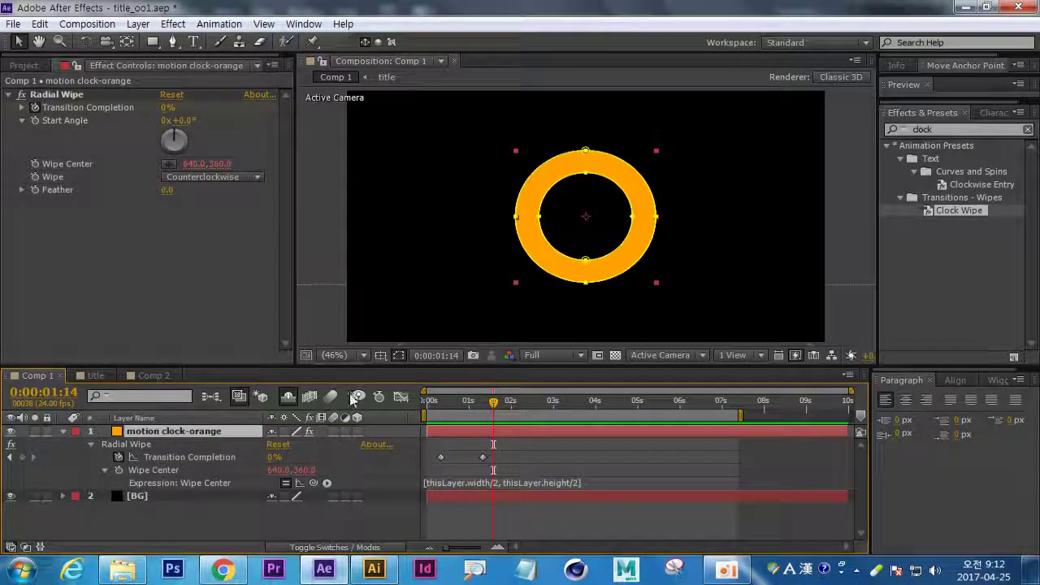
key("ctrl+d")
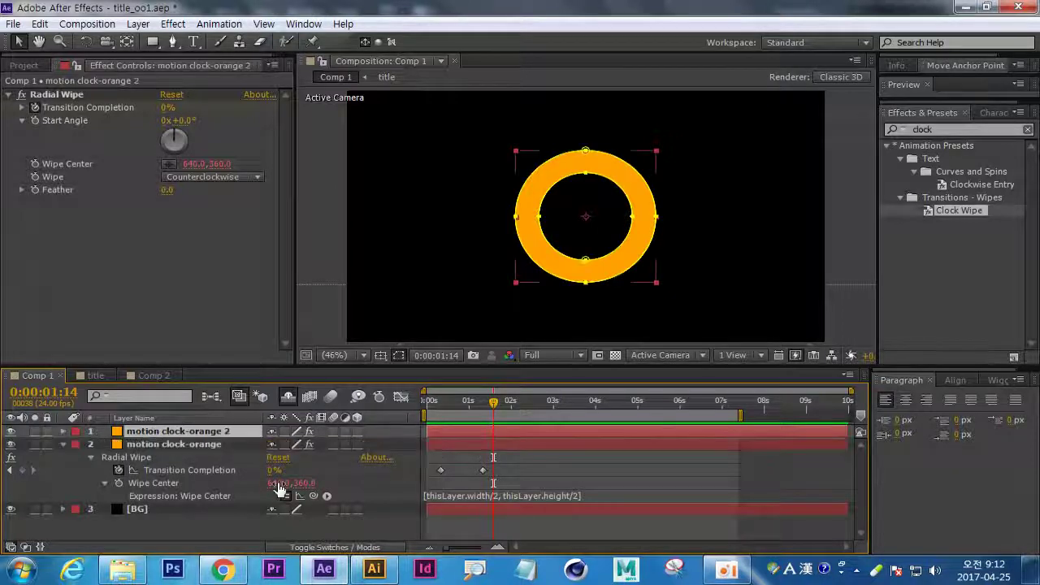
left_click(63, 443)
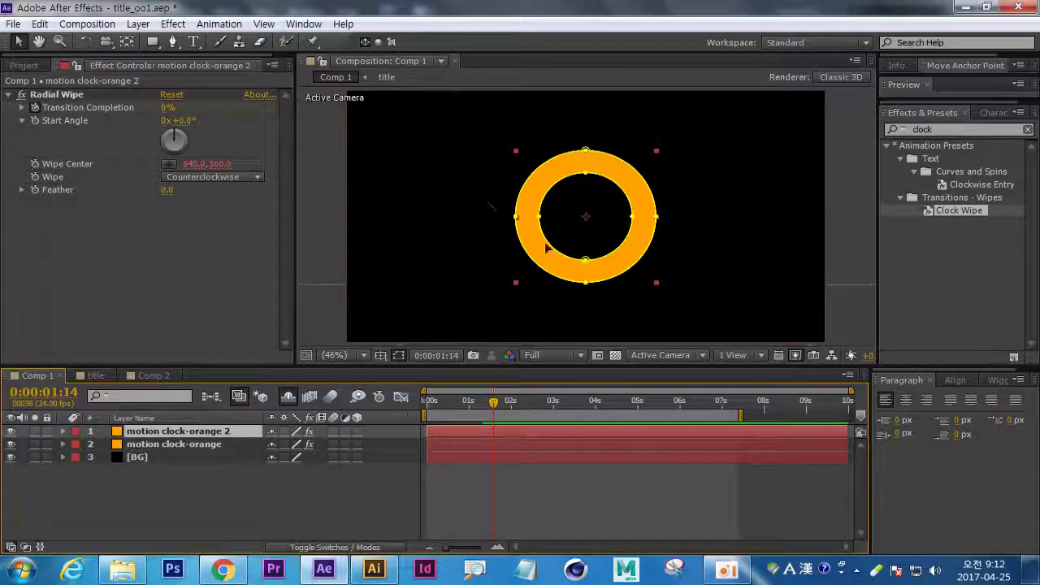
Add a red Color Overlay layer style to the motion clock-orange 2 layer.
right_click(166, 435)
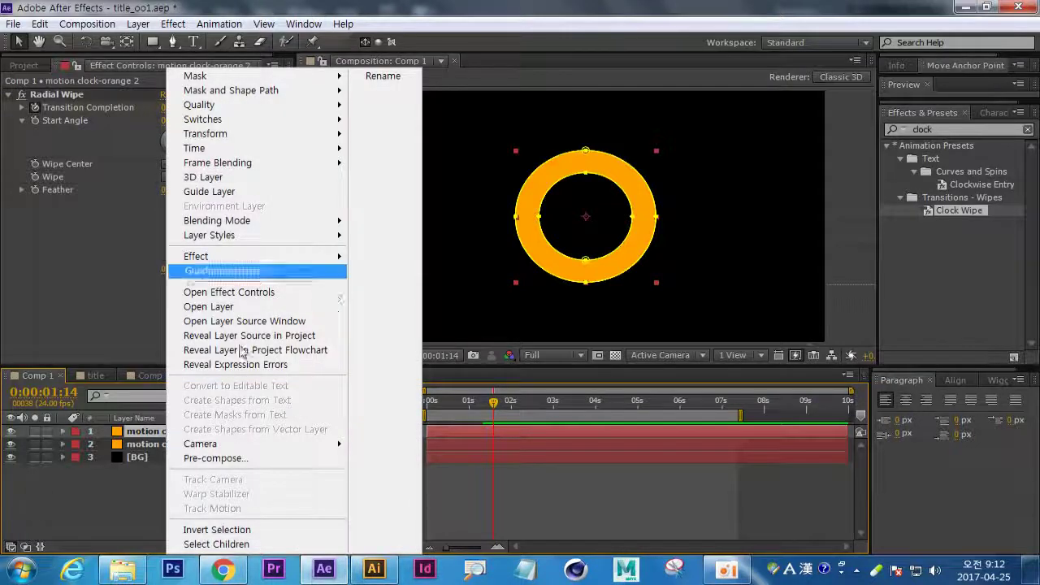
mouse_move(227, 245)
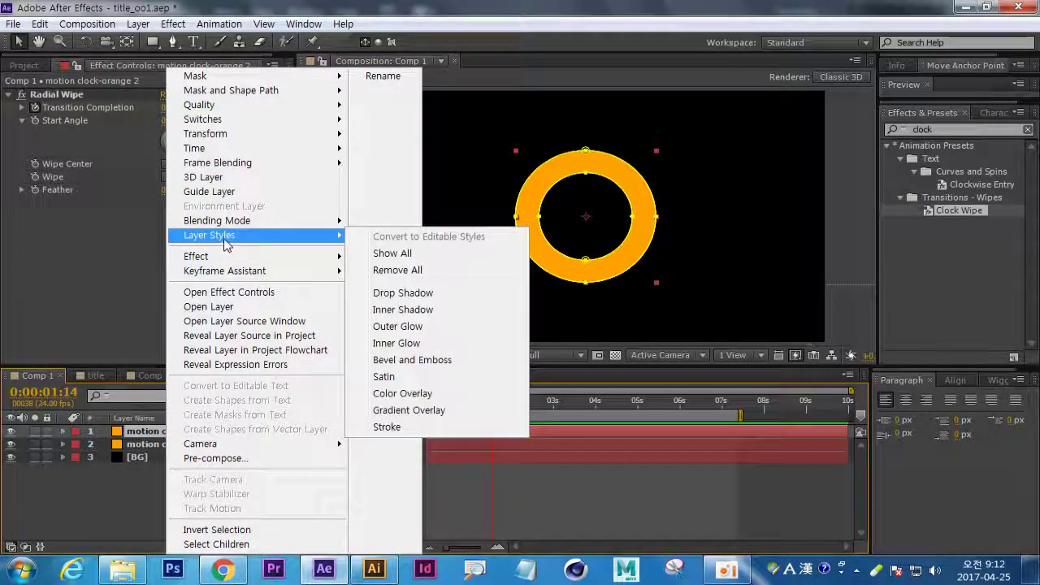
left_click(395, 395)
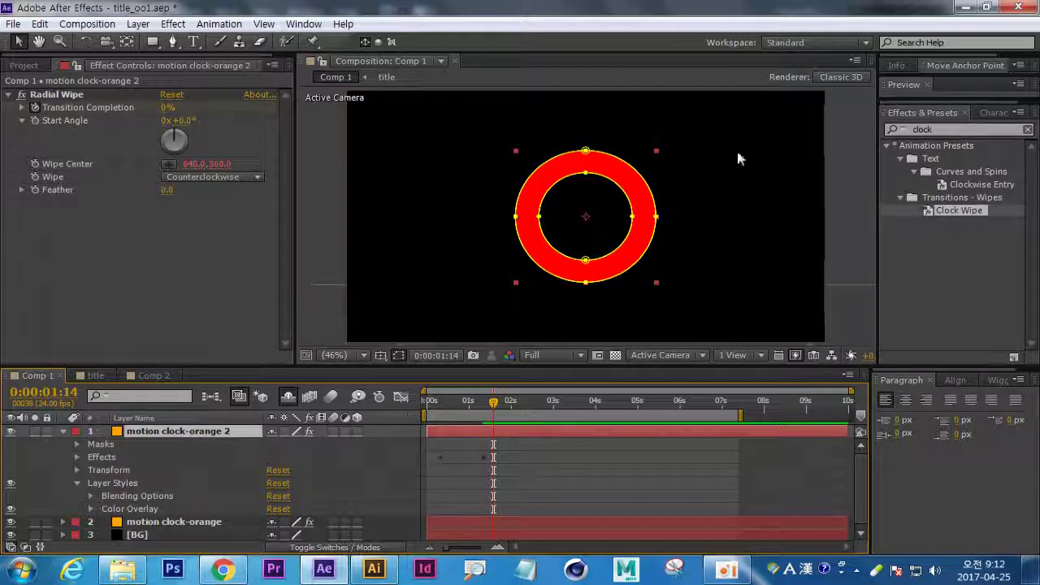
Rotate the motion clock-orange 2 layer to 19° and scrub to 0:00:00:16 to compare both rings.
left_click_drag(493, 400, 423, 399)
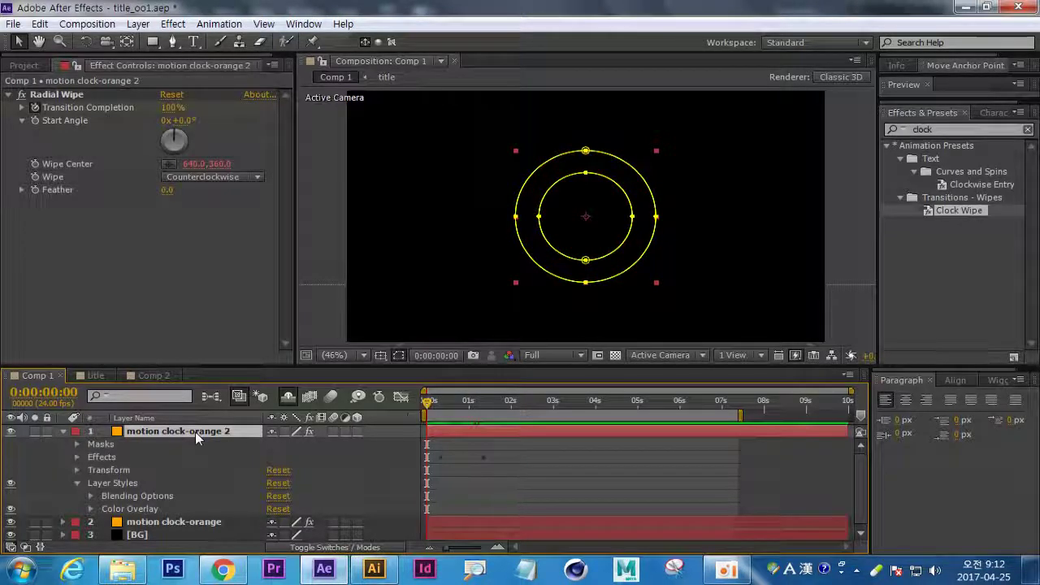
key("r")
left_click_drag(288, 445, 302, 446)
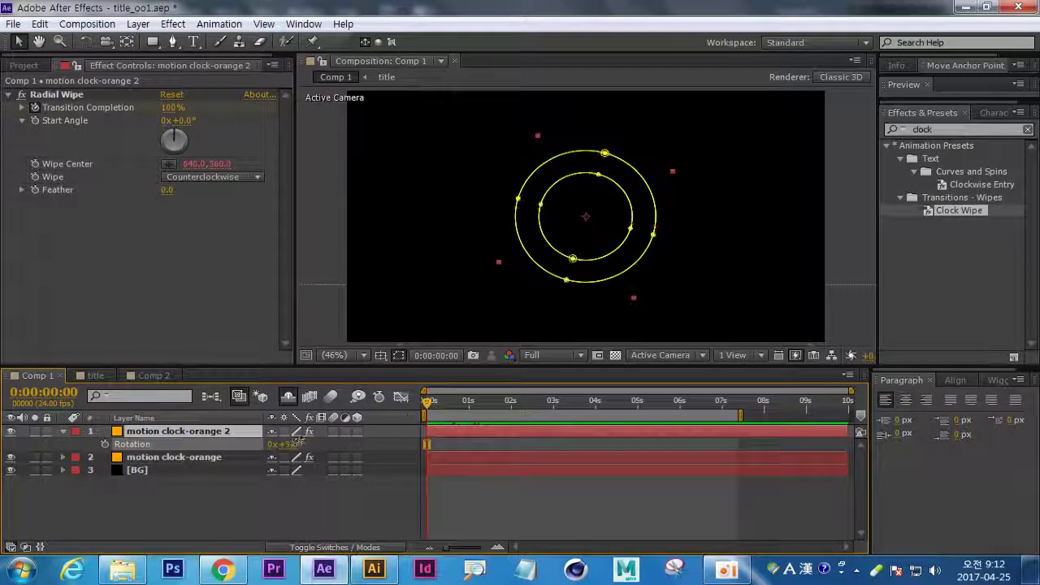
left_click(295, 513)
left_click_drag(428, 402, 460, 398)
mouse_move(472, 398)
left_mouse_down()
mouse_move(503, 398)
mouse_move(378, 396)
mouse_move(484, 398)
mouse_move(455, 398)
left_mouse_up()
left_click(192, 431)
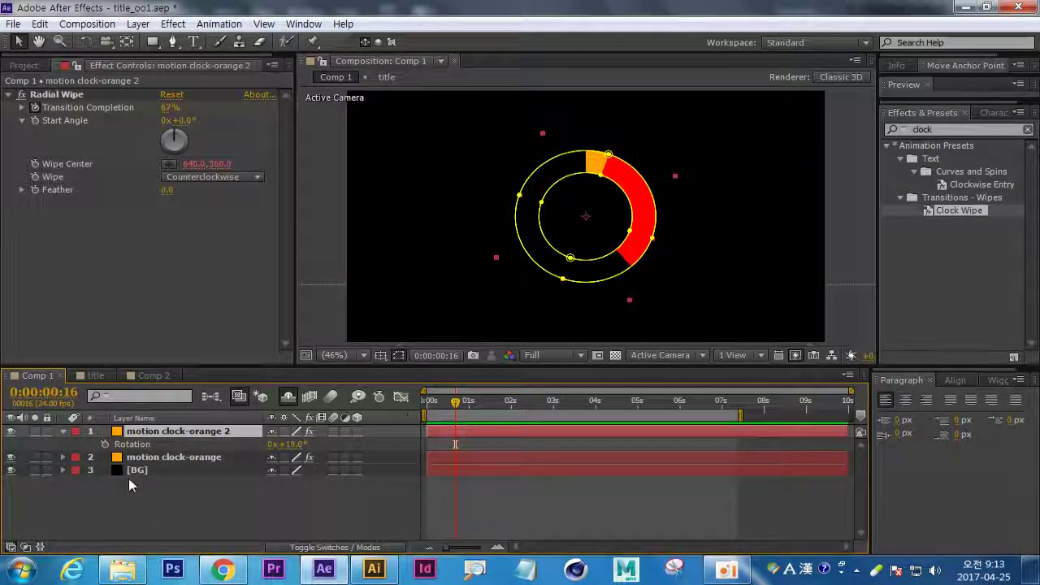
Set the Mask Expansion of motion clock-orange 2 to 36 pixels for Mask 1 and 80 pixels for Mask 2.
key("m")
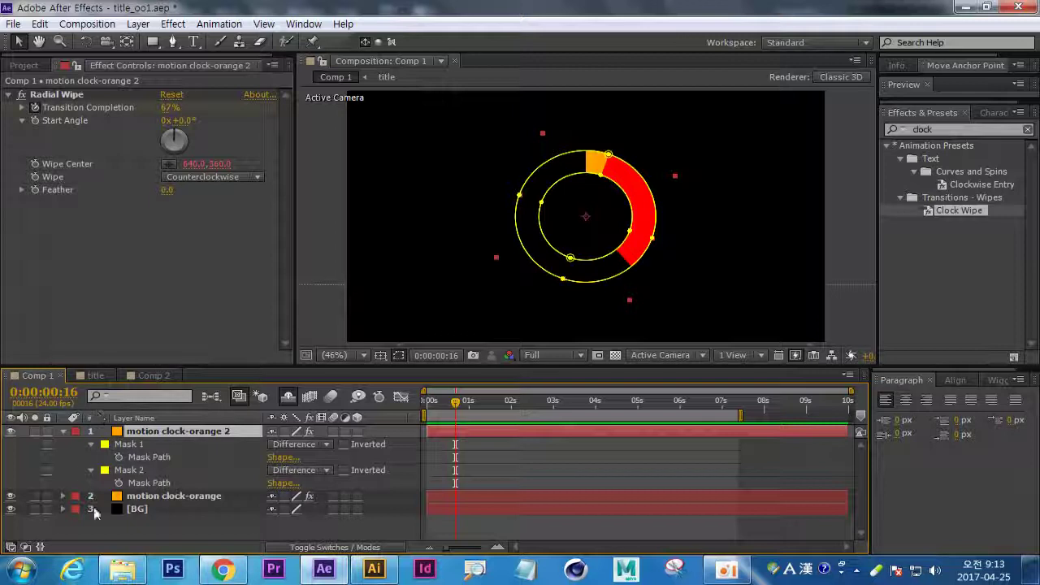
left_click(91, 444)
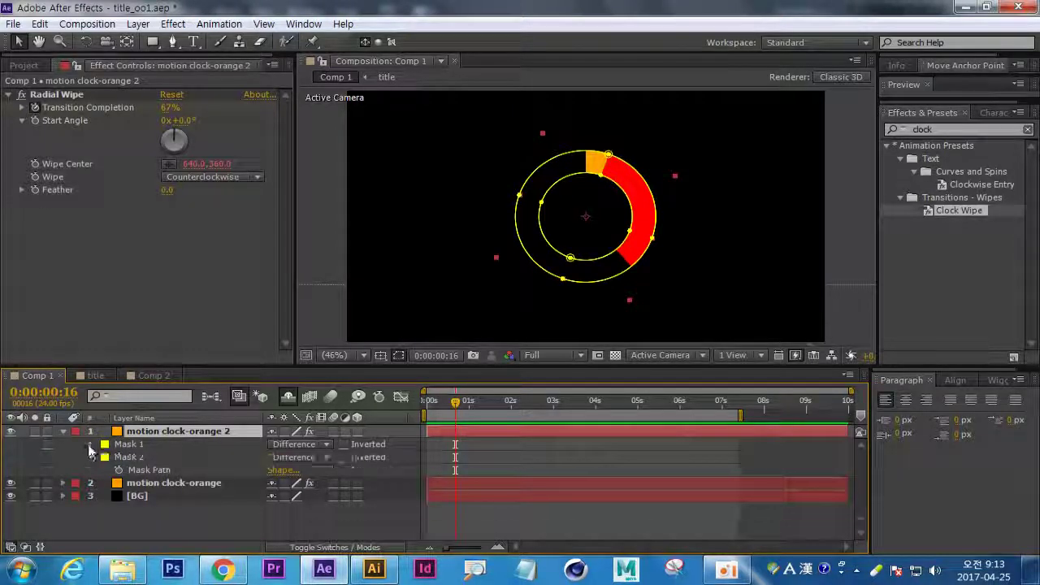
left_click(91, 445)
left_click(91, 509)
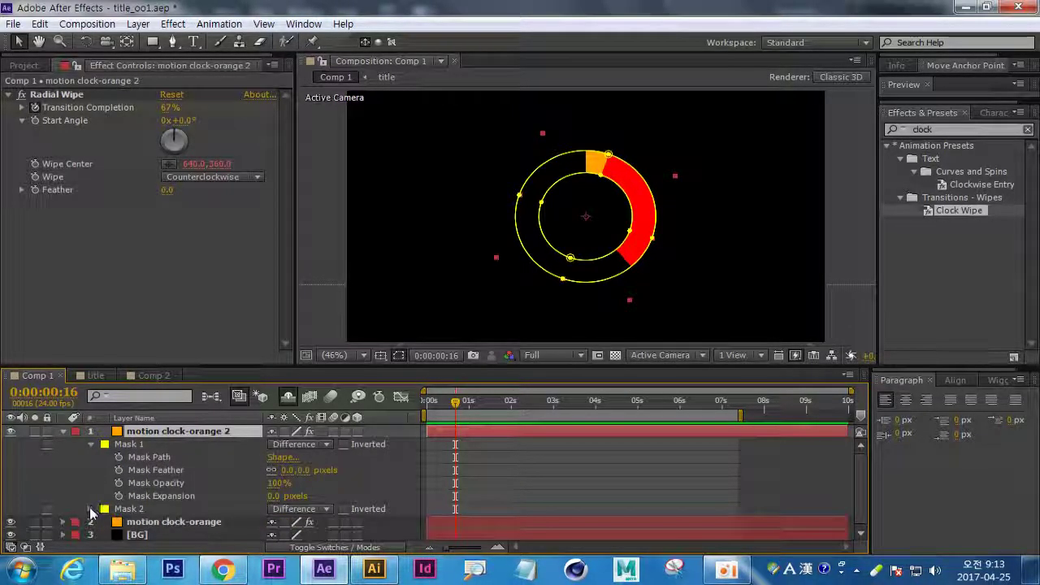
left_click(91, 509)
left_click_drag(325, 366, 325, 319)
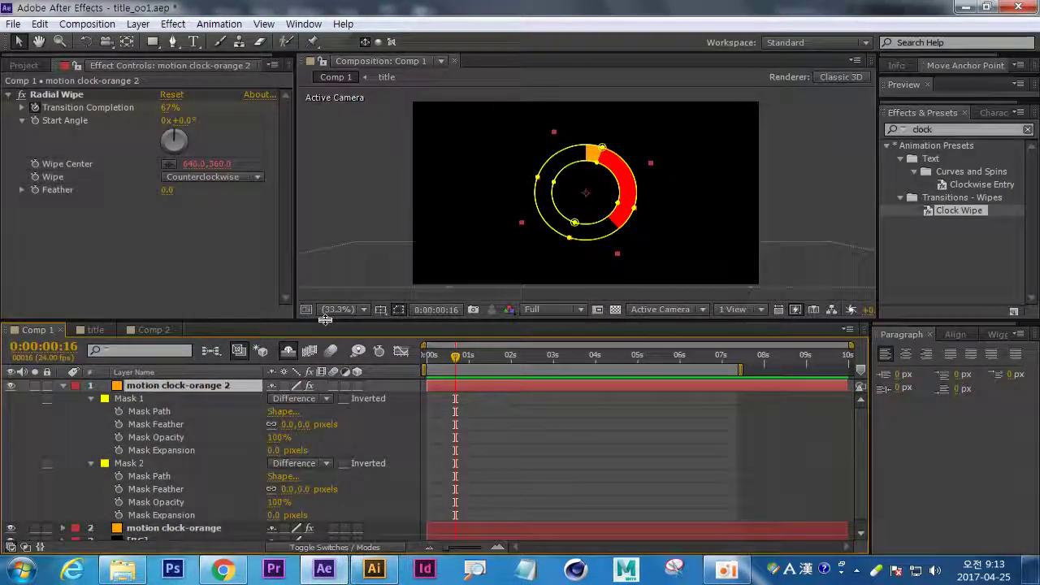
left_click(163, 449)
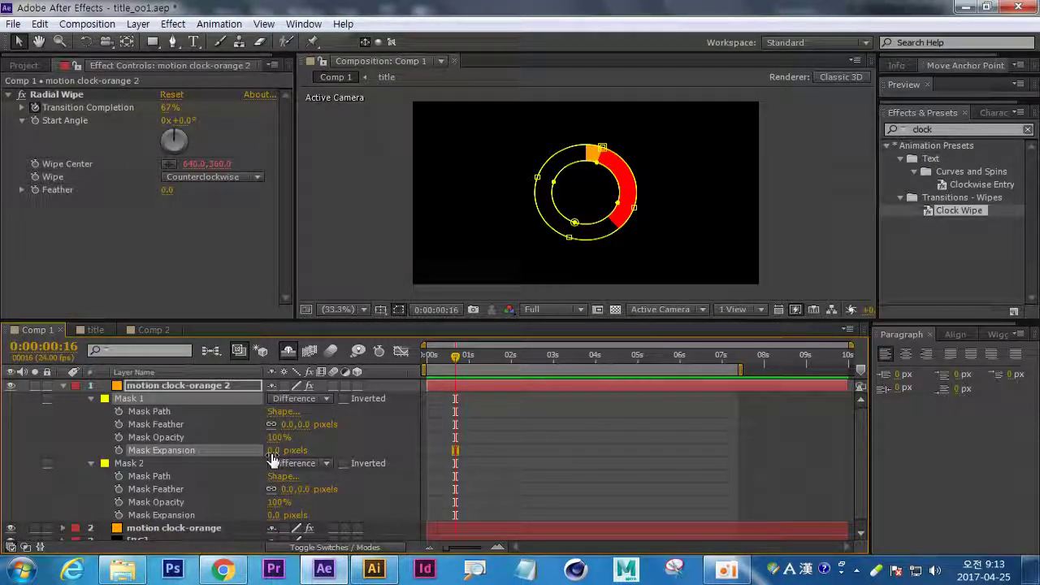
left_click_drag(273, 455, 289, 448)
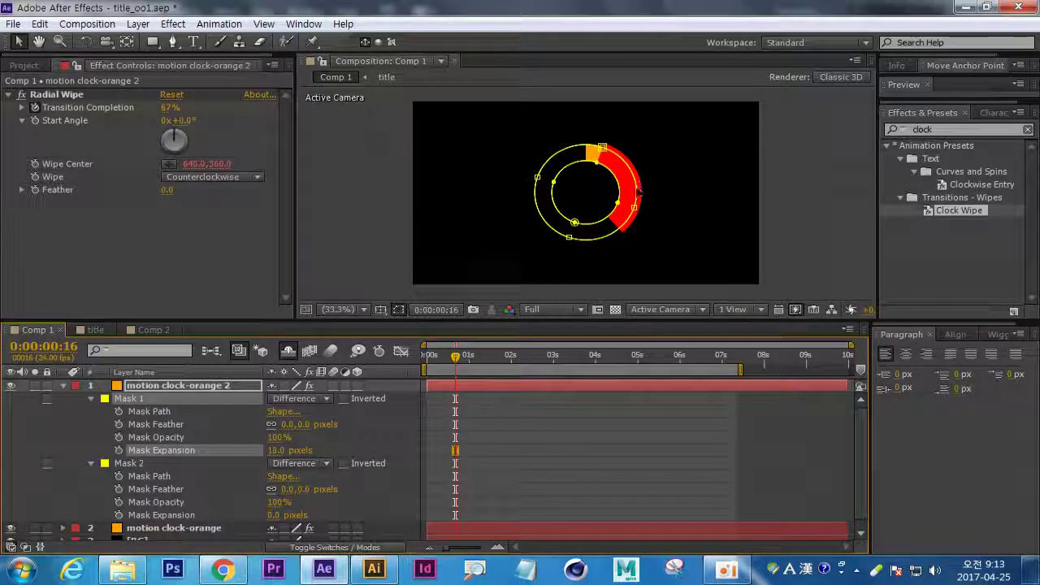
left_click_drag(276, 450, 291, 448)
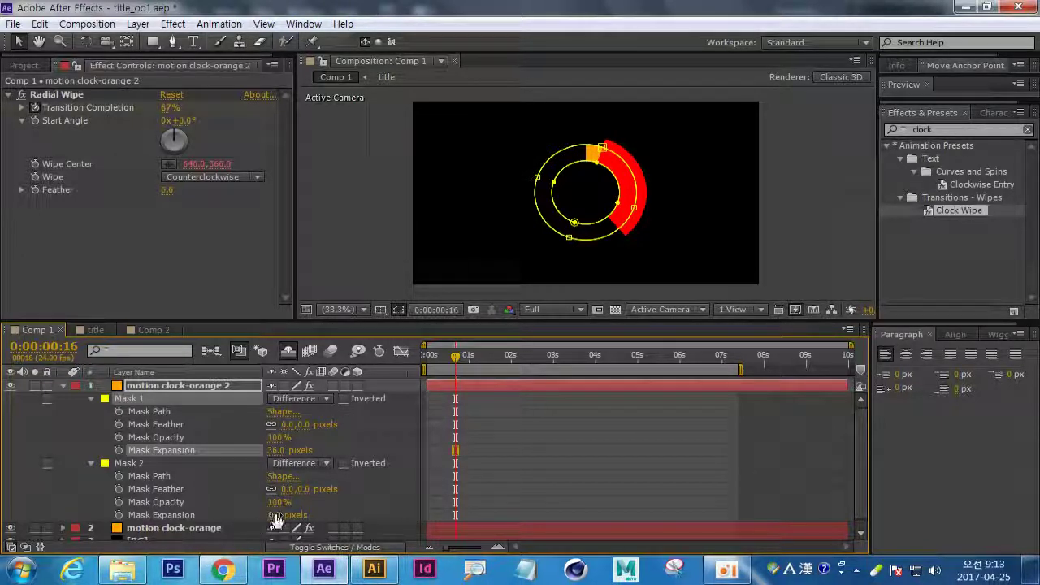
left_click_drag(274, 515, 332, 506)
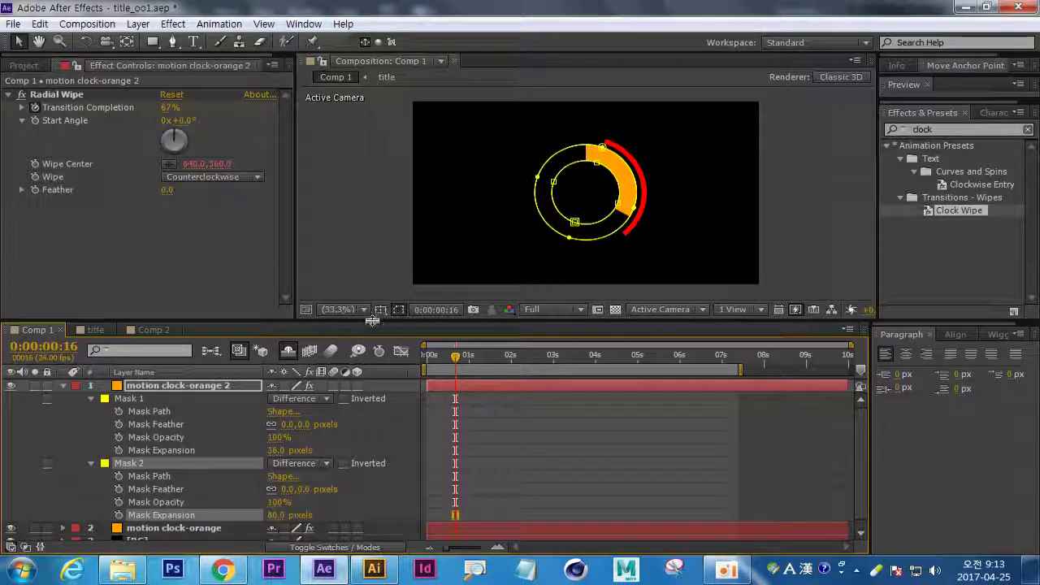
left_click(372, 294)
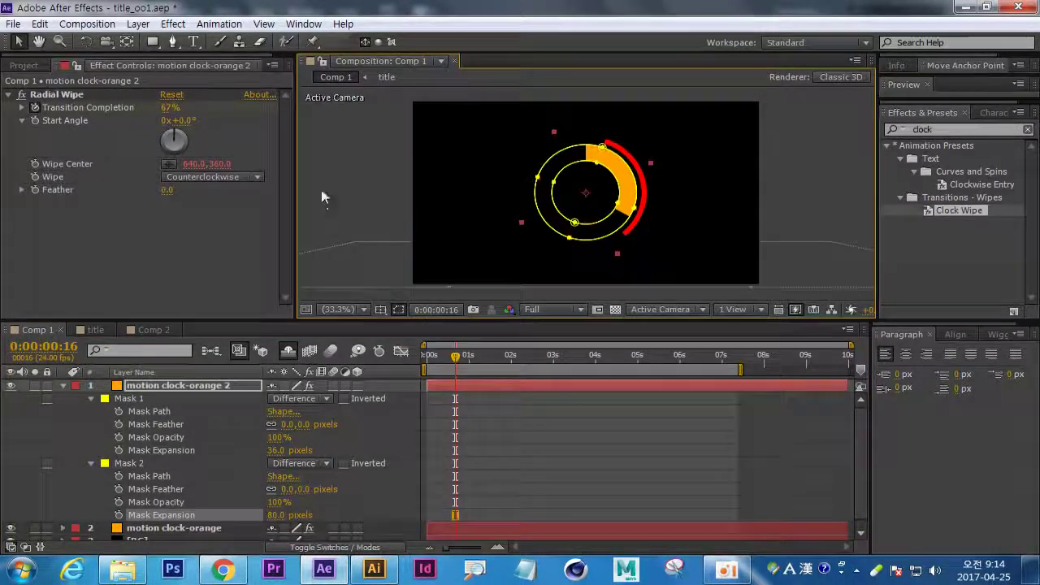
Reveal both ring layers' keyframes and move the Transition Completion keyframes of motion clock-orange 2 later, to 0:00:00:16 and about 1.7 s.
left_click(503, 385)
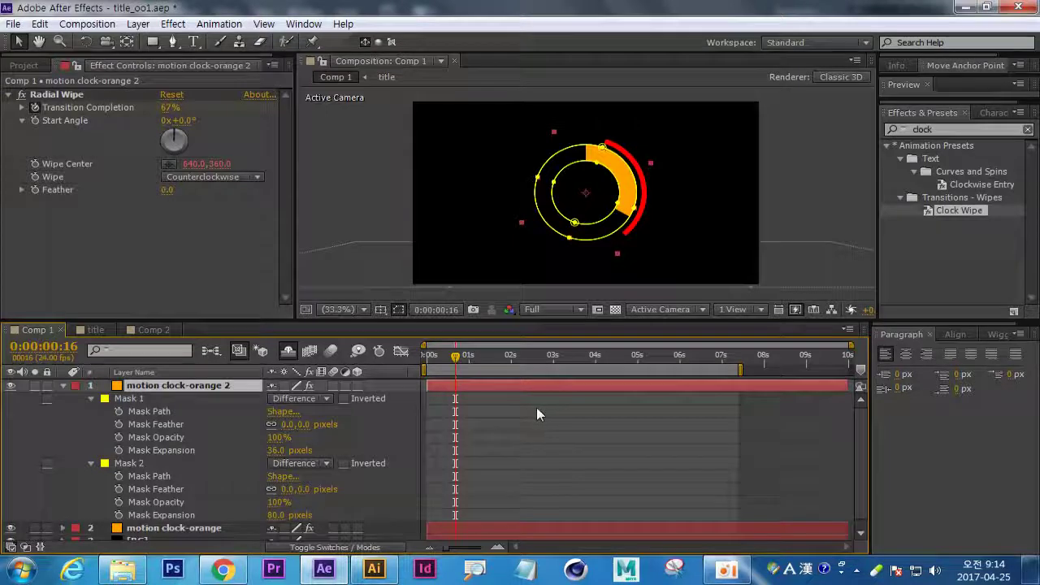
key("u")
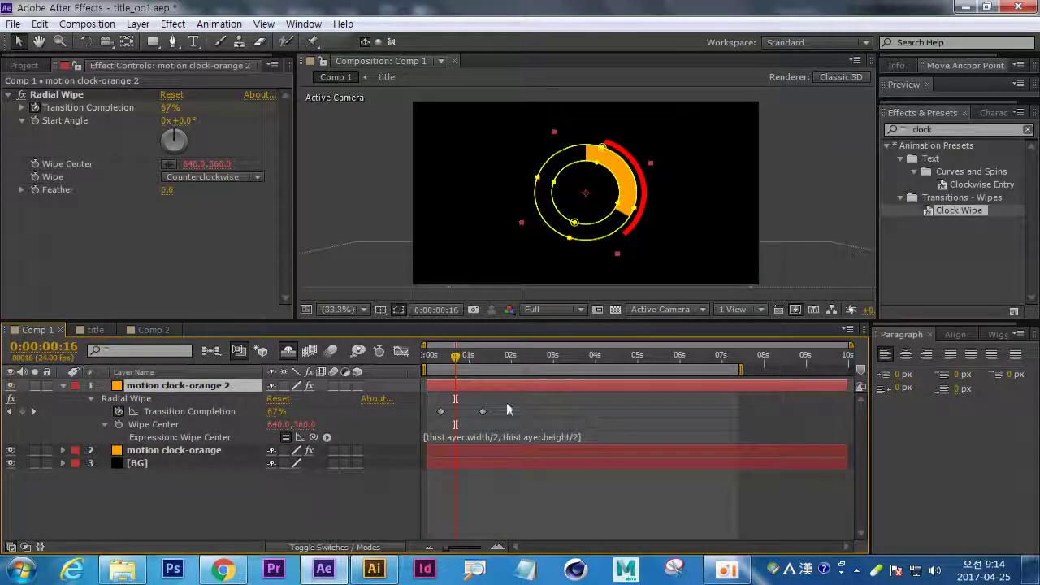
left_click(499, 449)
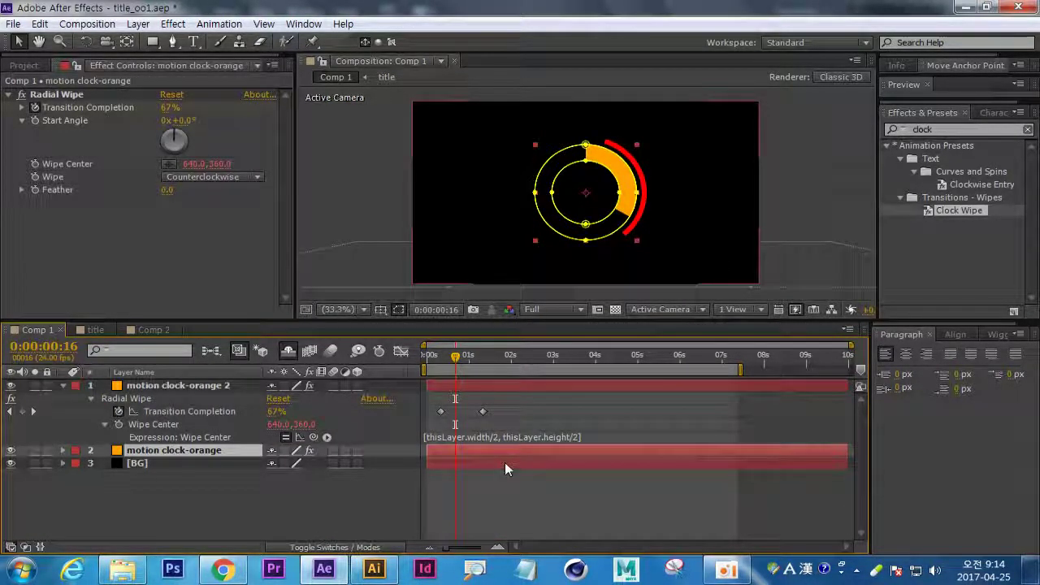
key("u")
mouse_move(509, 398)
left_mouse_down()
mouse_move(447, 437)
mouse_move(501, 411)
left_mouse_up()
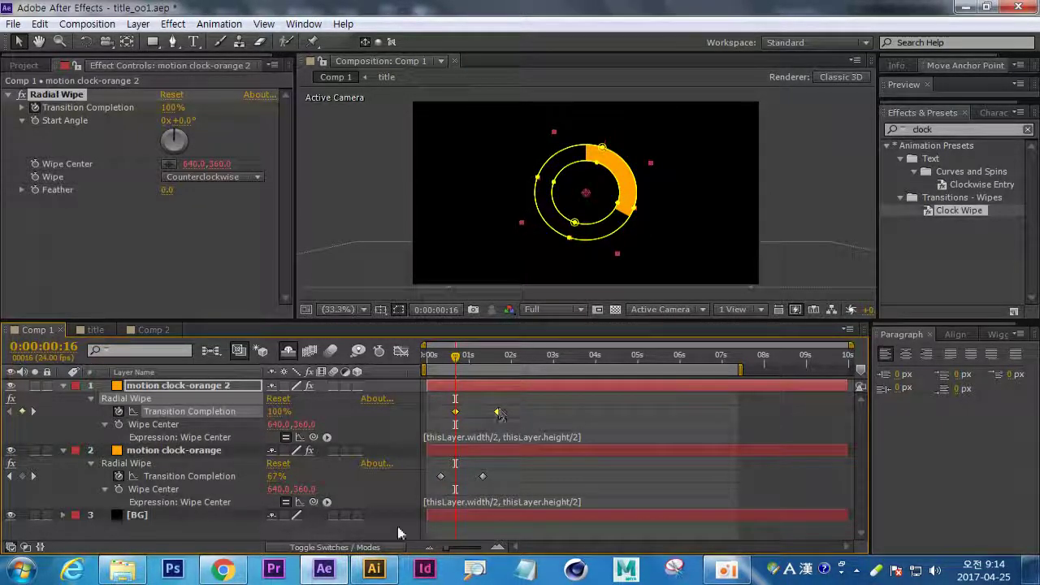
left_click(401, 533)
Preview the two-ring wipe animation from the start of the composition.
mouse_move(471, 366)
left_mouse_down()
mouse_move(417, 370)
mouse_move(508, 366)
mouse_move(425, 365)
left_mouse_up()
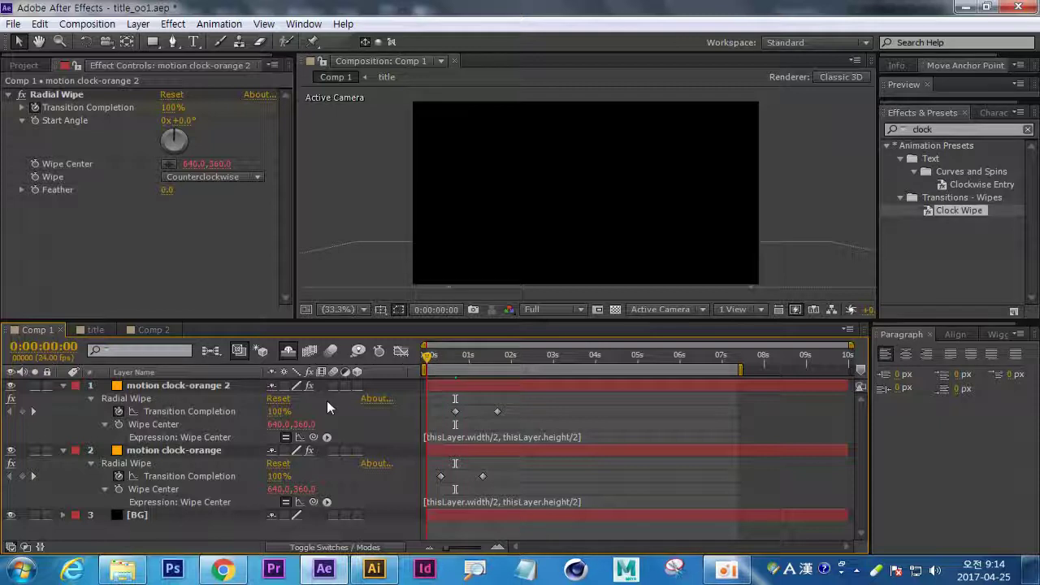
key("space")
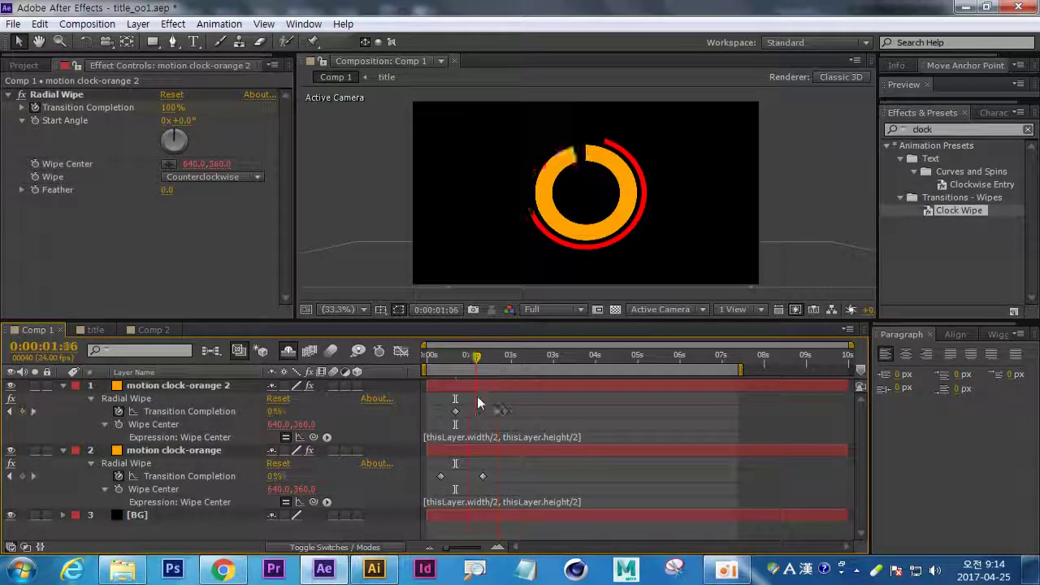
key("space")
Rename the motion clock-orange 2 layer to motion clock-red.
left_click(199, 385)
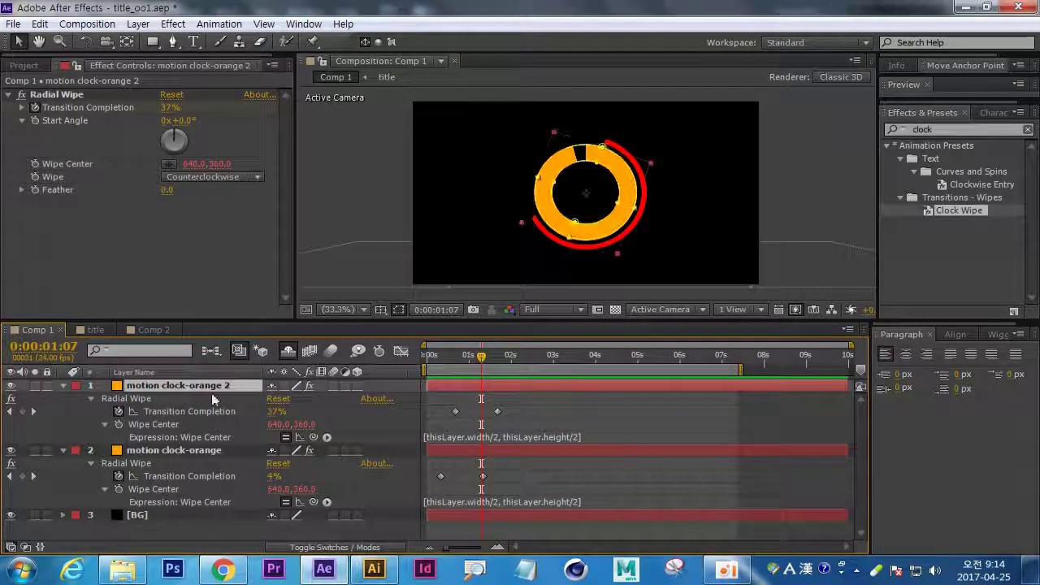
key("Return")
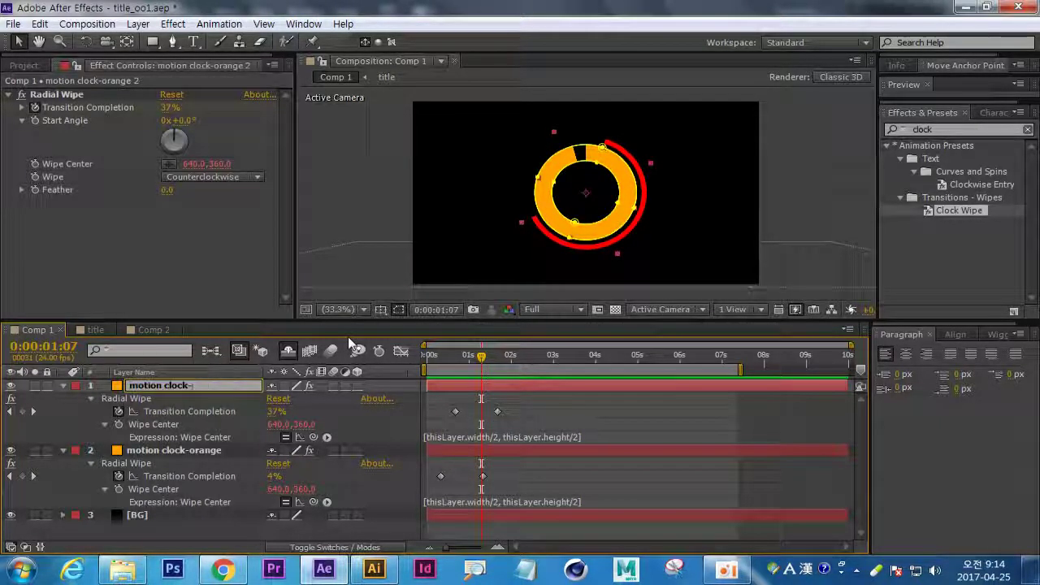
type("motion clock-red")
key("Return")
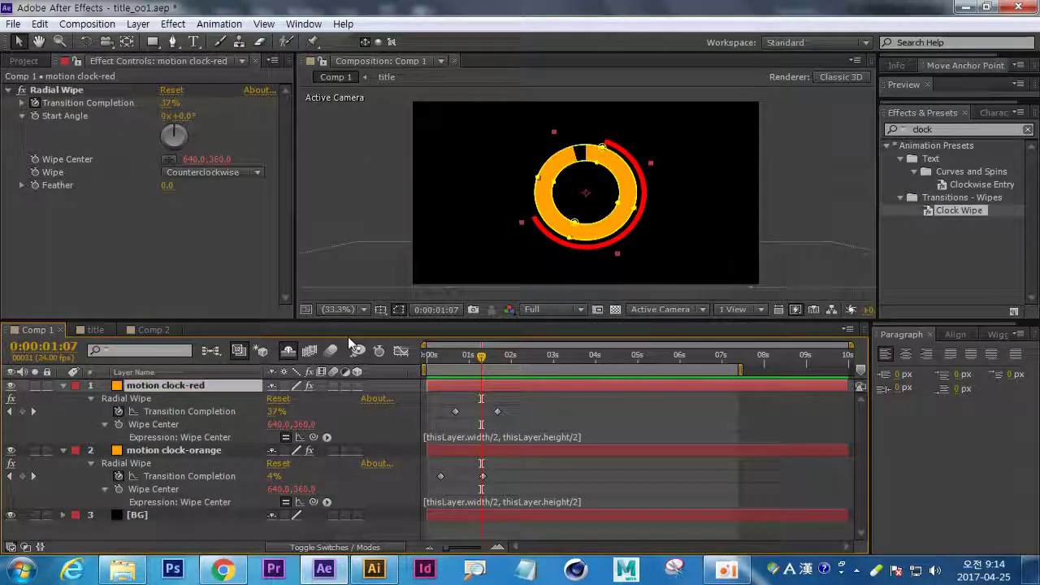
Duplicate the motion clock-red layer and collapse the properties of the original red and orange layers.
key("ctrl+d")
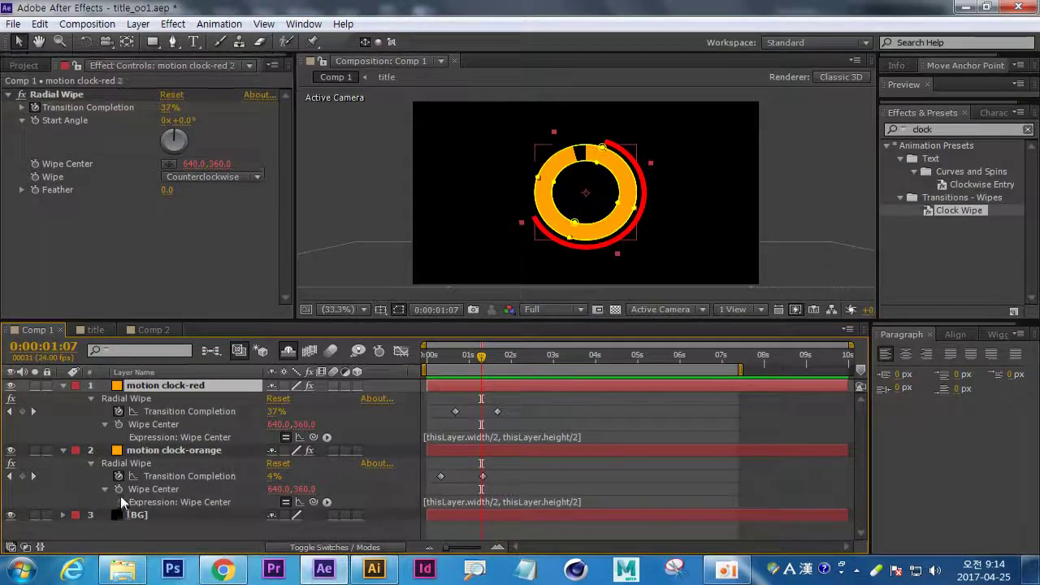
left_click(65, 399)
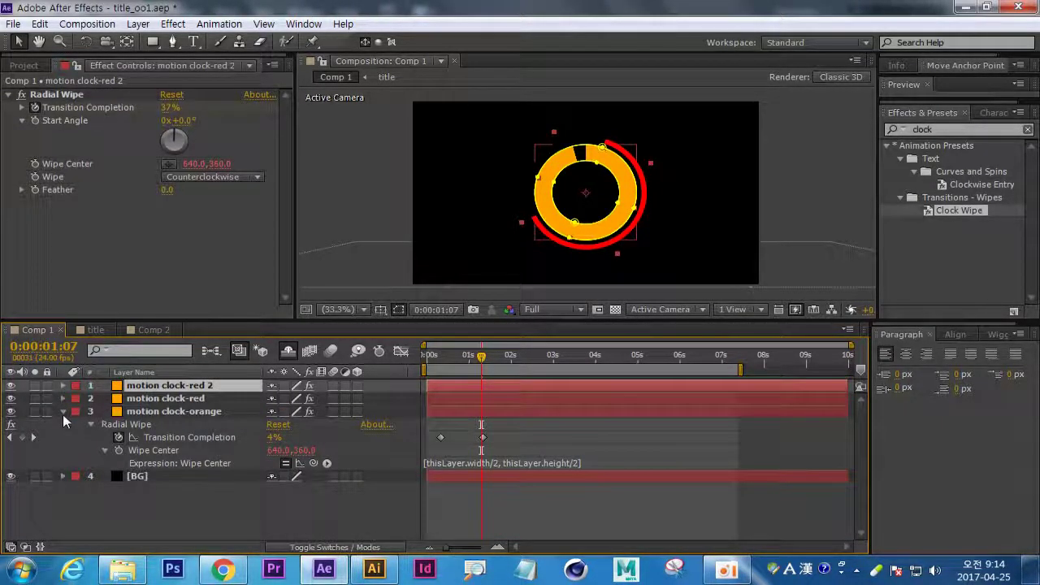
left_click(62, 412)
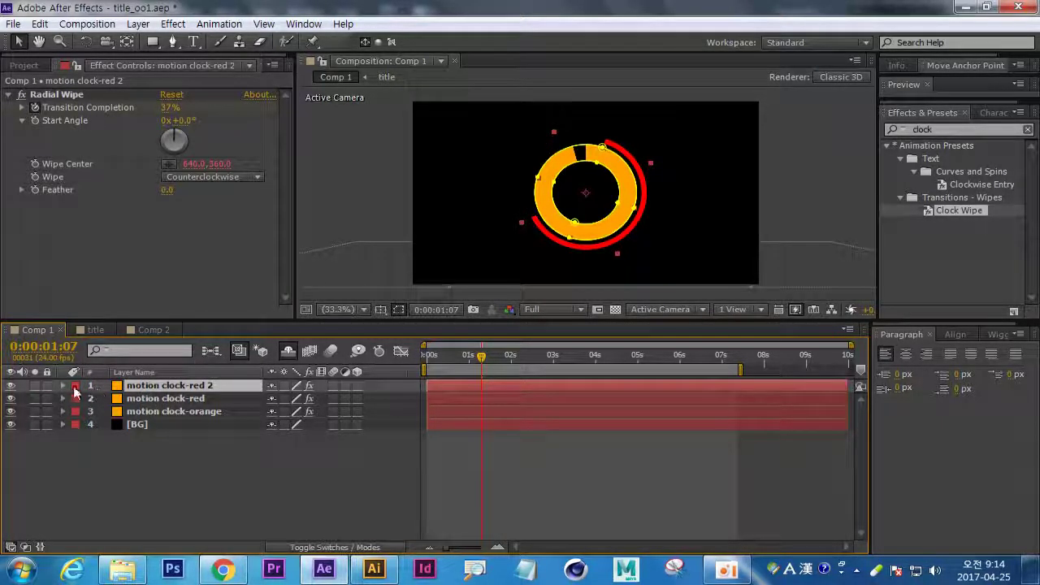
Change the Color Overlay colour of the motion clock-red 2 layer to green, 1EFF00.
left_click(64, 385)
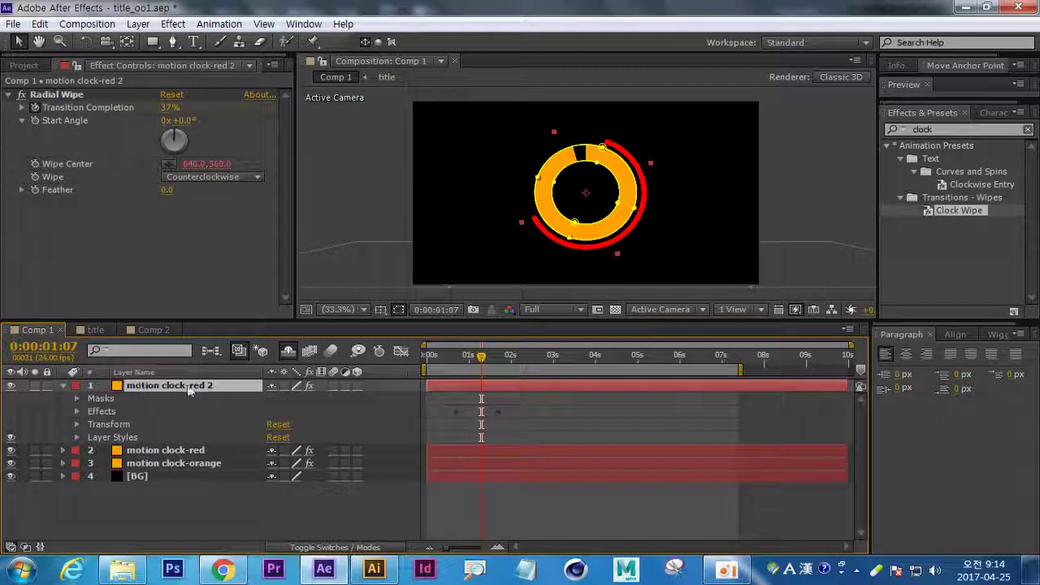
left_click(77, 437)
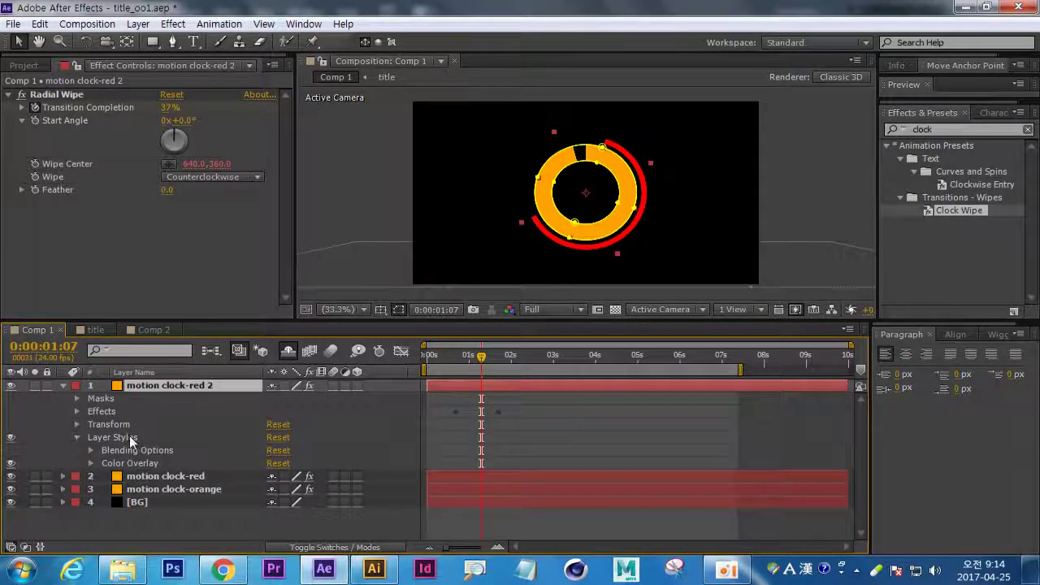
left_click(91, 463)
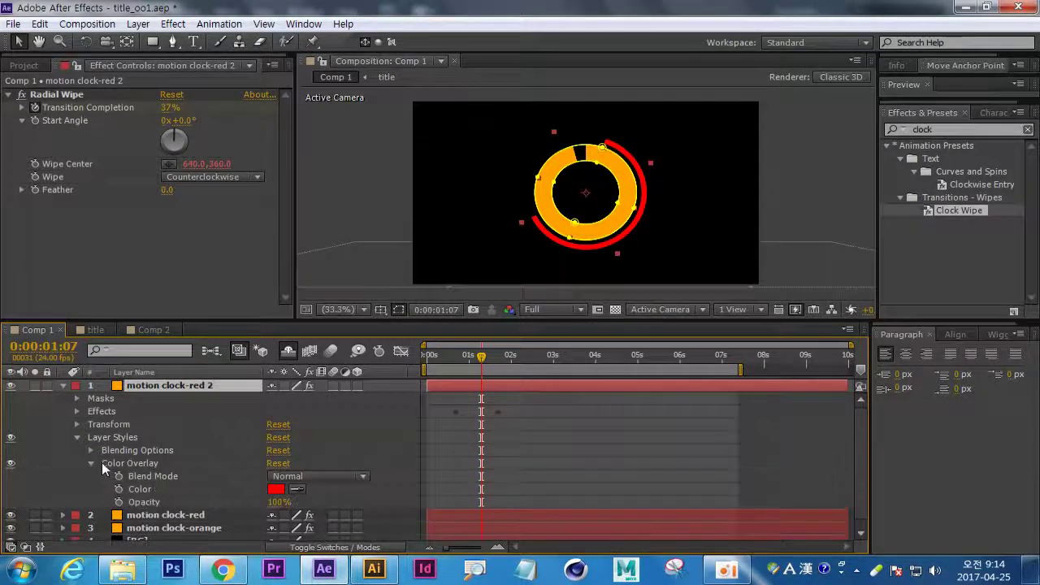
left_click(276, 488)
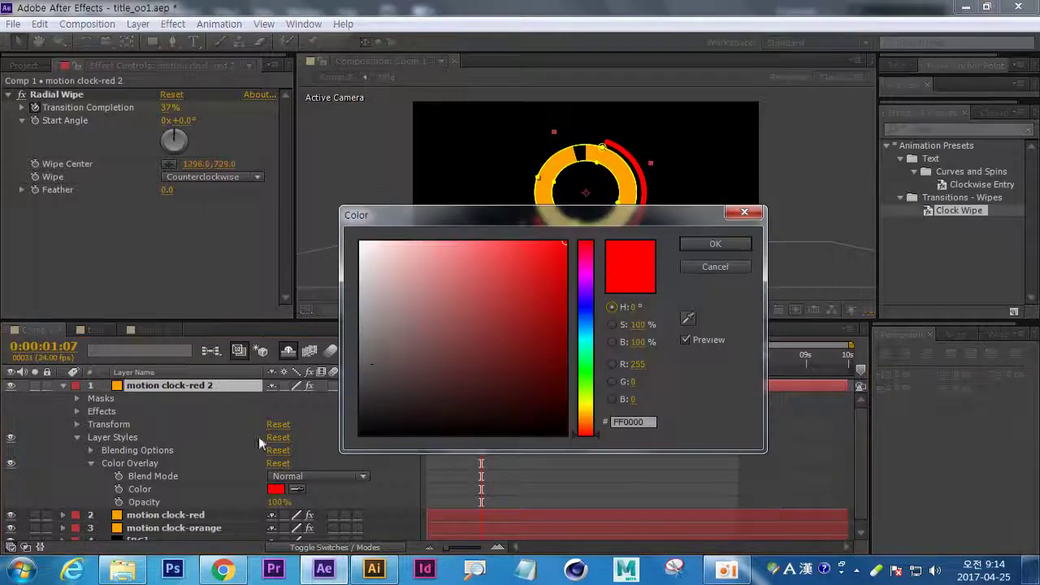
left_click(589, 374)
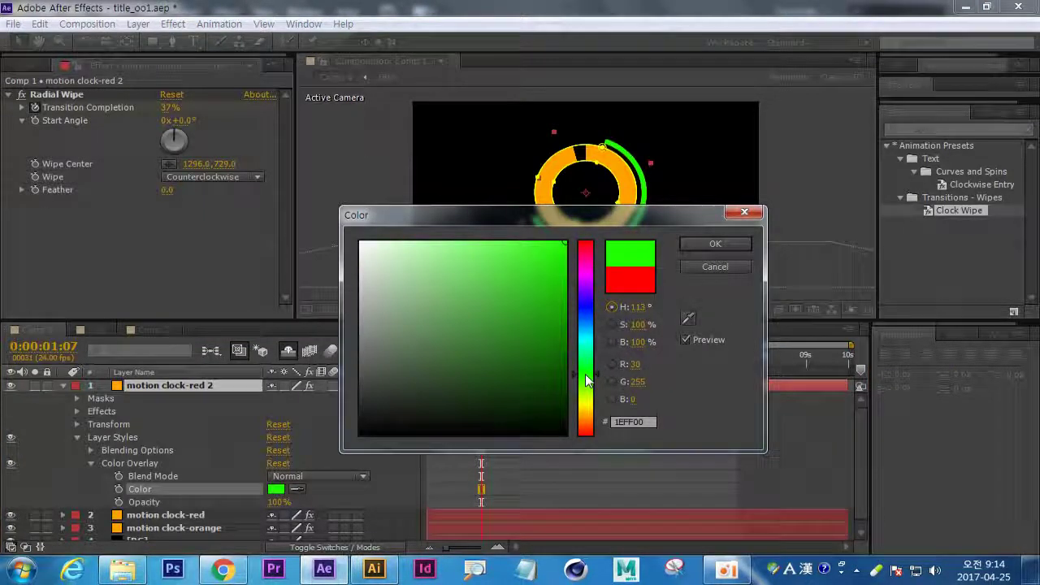
left_click(715, 244)
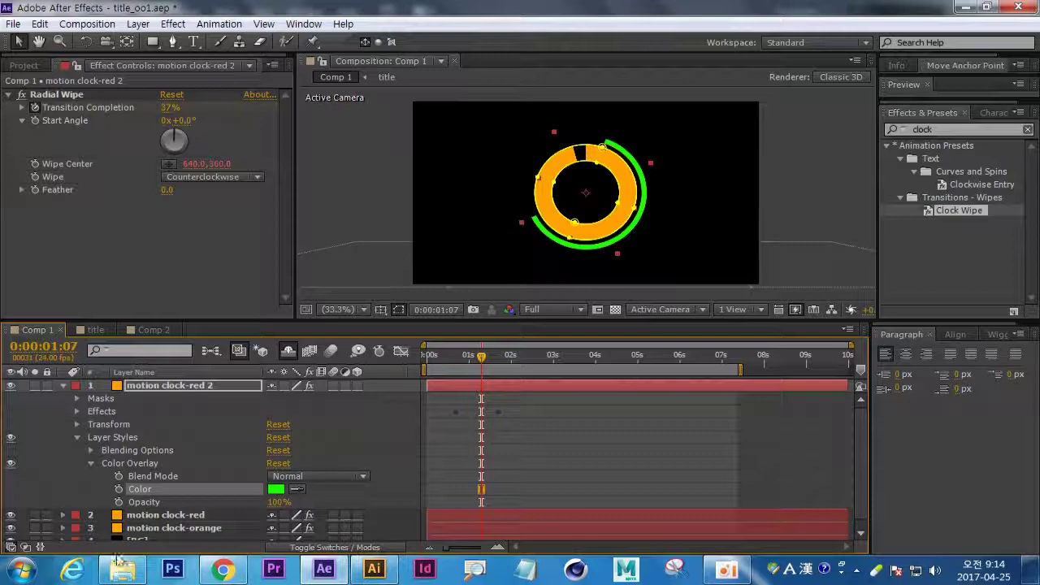
Set the Mask Expansion of motion clock-red 2 to 93 pixels for Mask 1 and 116 pixels for Mask 2.
left_click(78, 398)
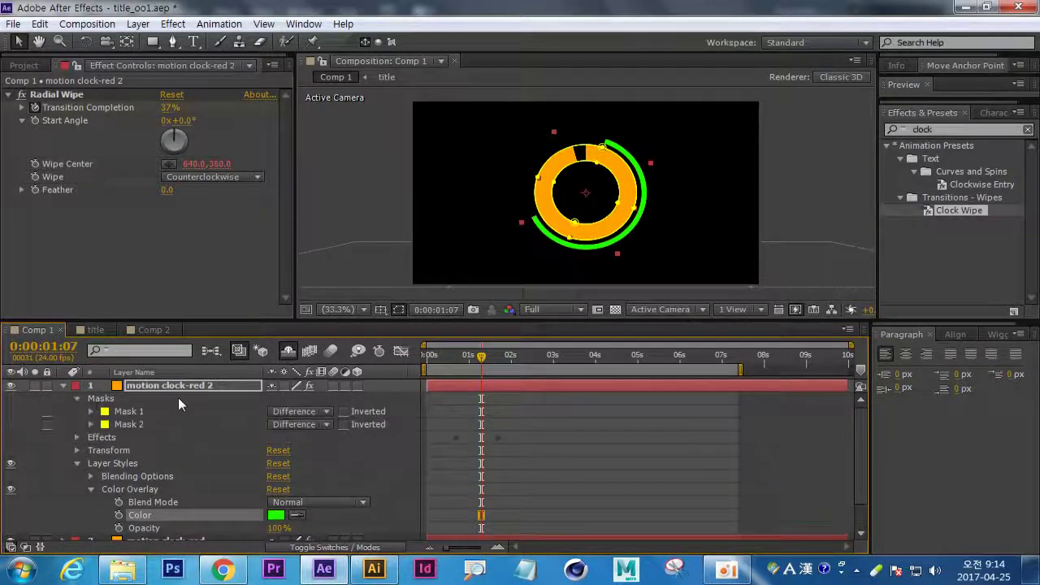
left_click(91, 413)
left_click(91, 411)
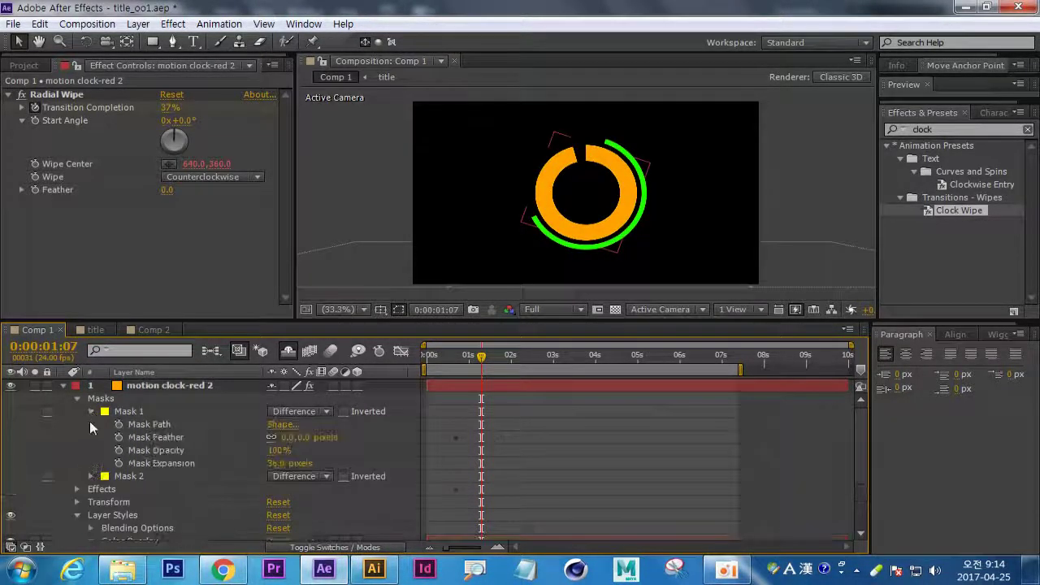
left_click(90, 476)
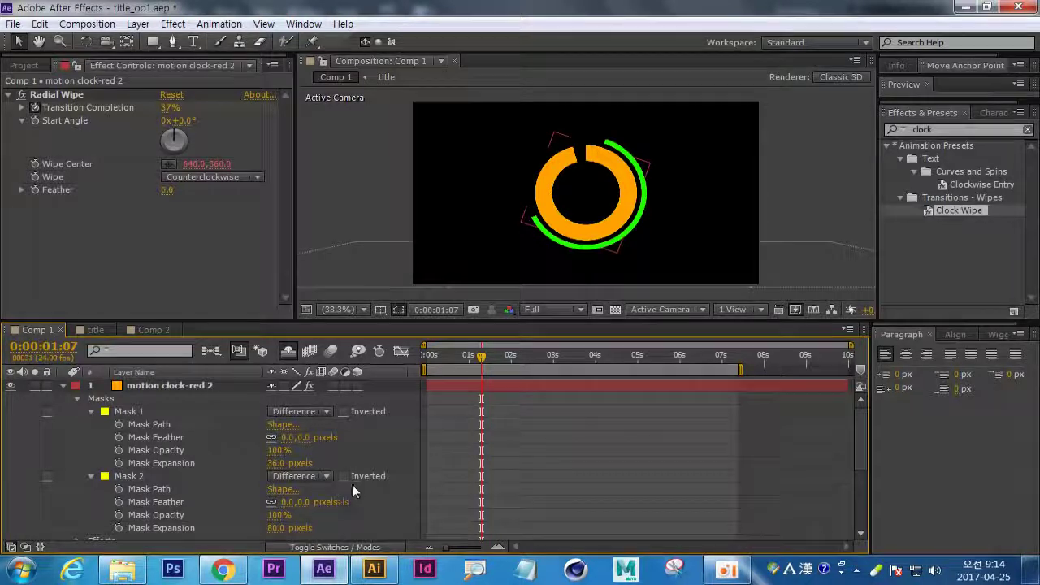
left_click_drag(274, 469, 312, 455)
left_click_drag(275, 528, 296, 528)
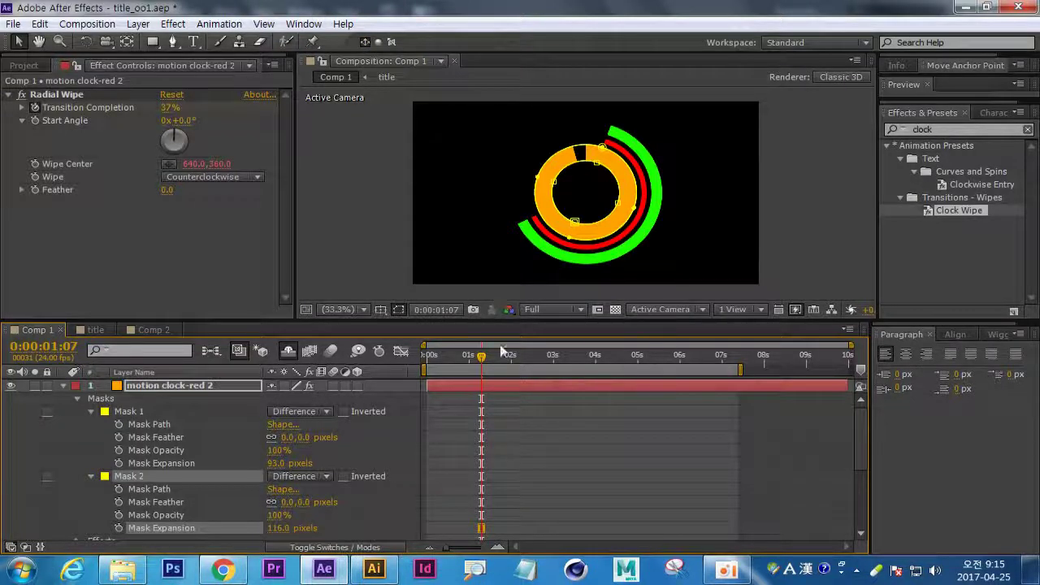
Rotate the motion clock-red 2 layer to -60° and deselect it.
left_click(167, 385)
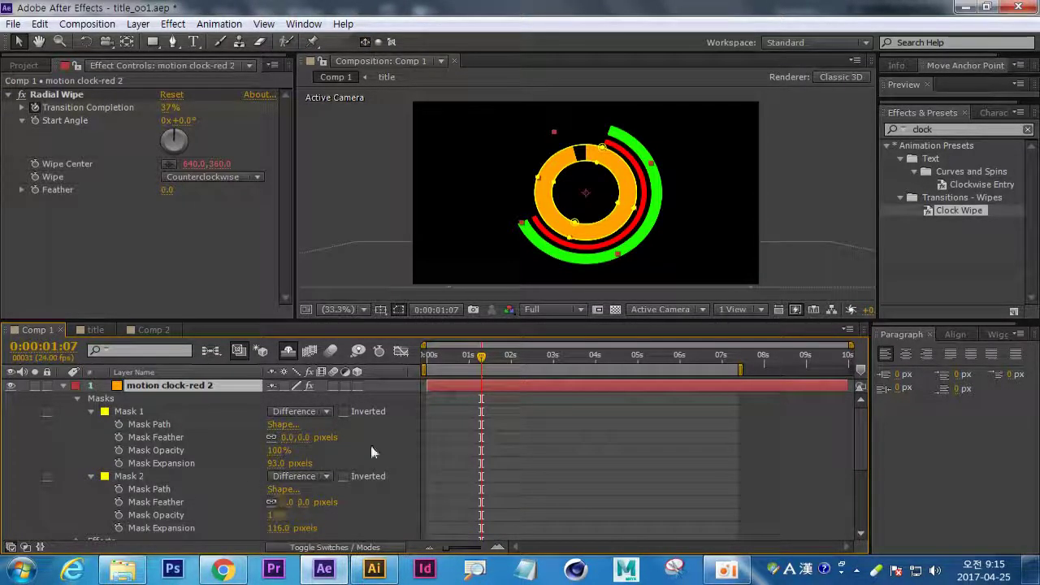
key("r")
key("alt+shift+r")
left_click_drag(286, 398, 247, 407)
left_click(254, 511)
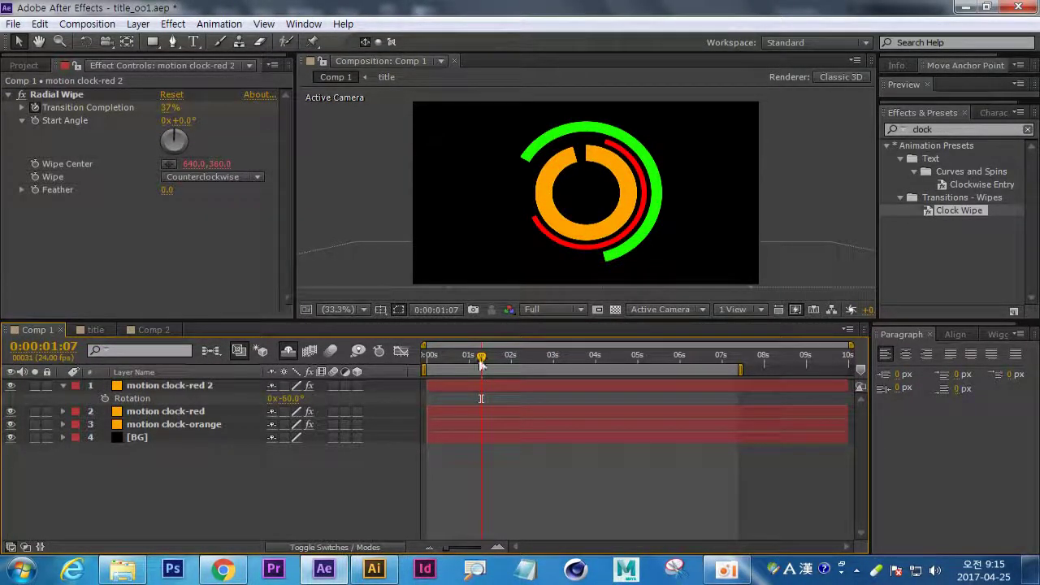
Shift both Transition Completion keyframes of the motion clock-red 2 layer about half a second later and preview the animation.
left_click(197, 387)
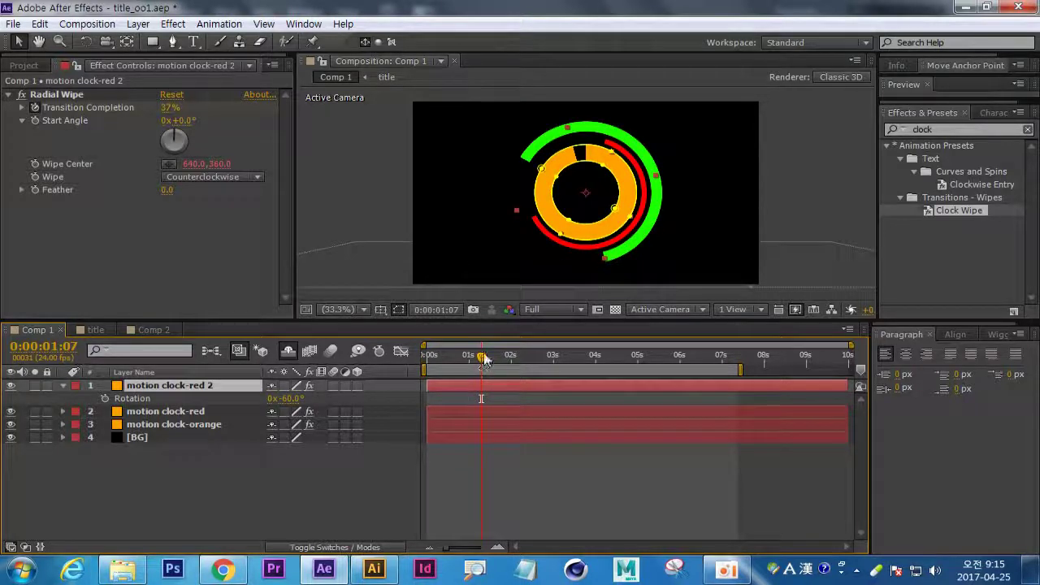
key("u")
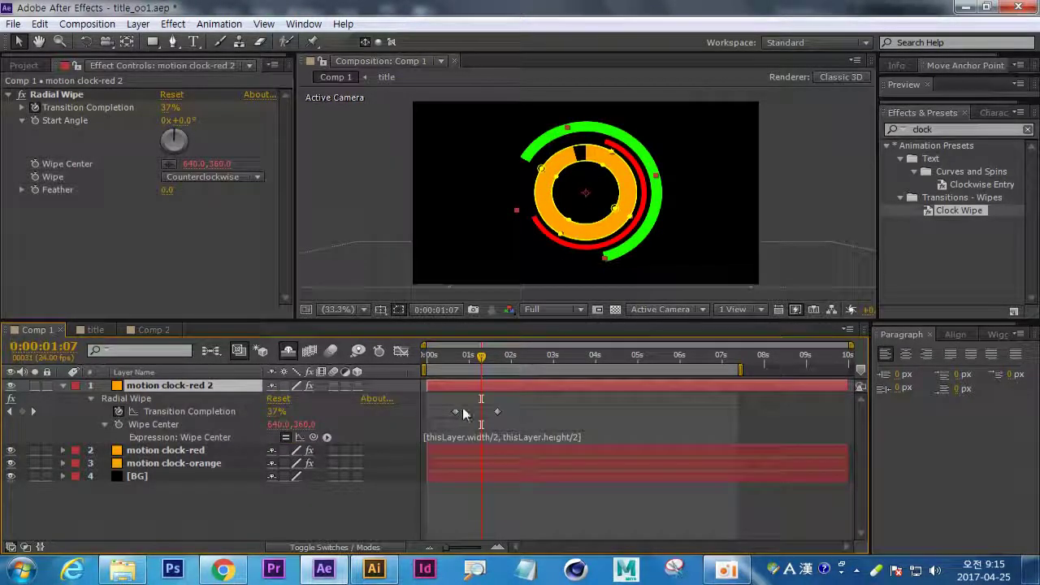
mouse_move(505, 418)
left_mouse_down()
mouse_move(451, 406)
mouse_move(519, 413)
left_mouse_up()
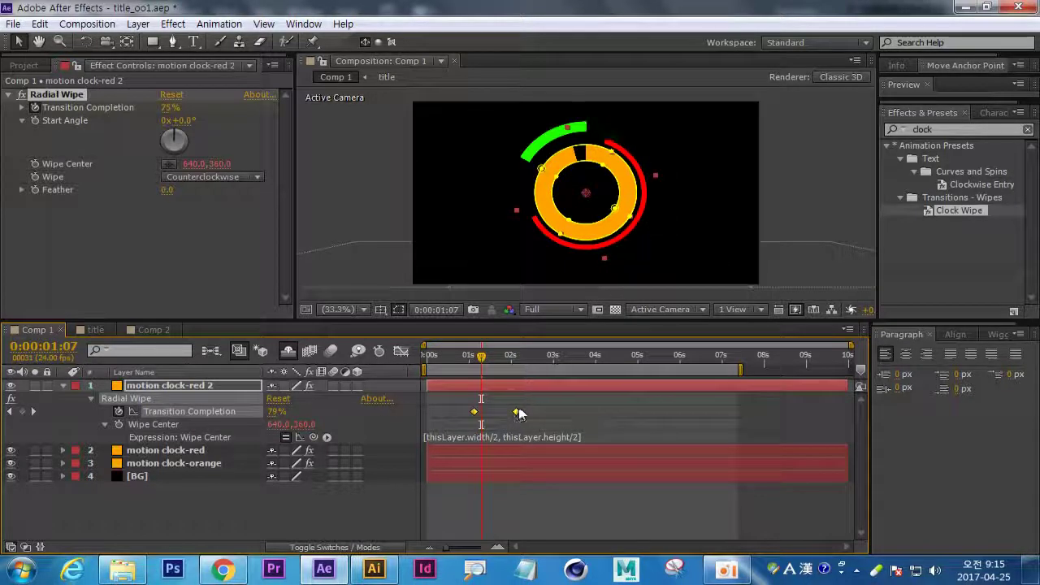
left_click(325, 526)
left_click_drag(481, 356, 402, 383)
key("space")
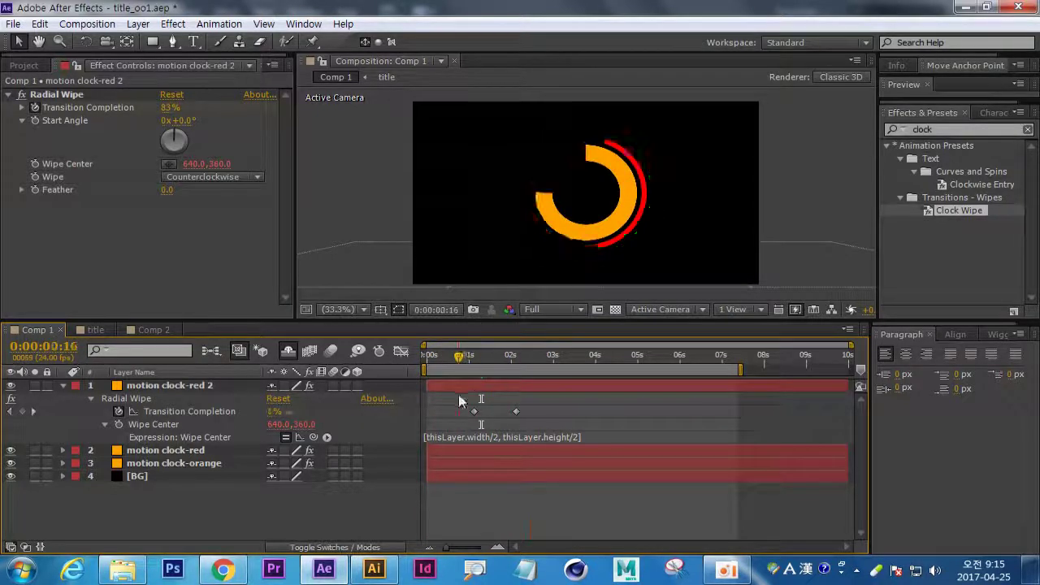
Rename the motion clock-red 2 layer as motion clock-green, duplicate it, and collapse the original's properties.
left_click(199, 385)
key("Return")
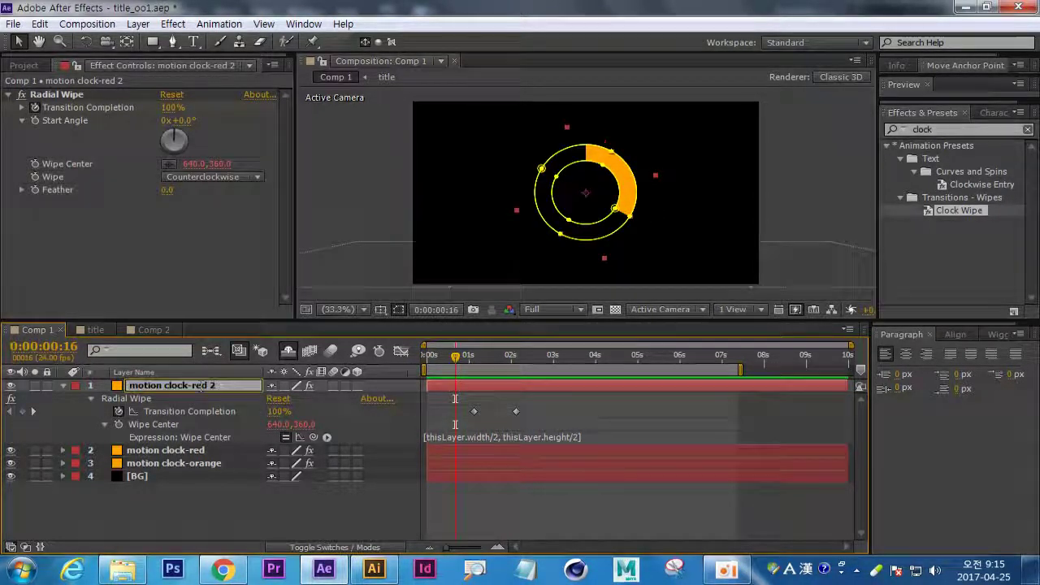
type("green")
key("Return")
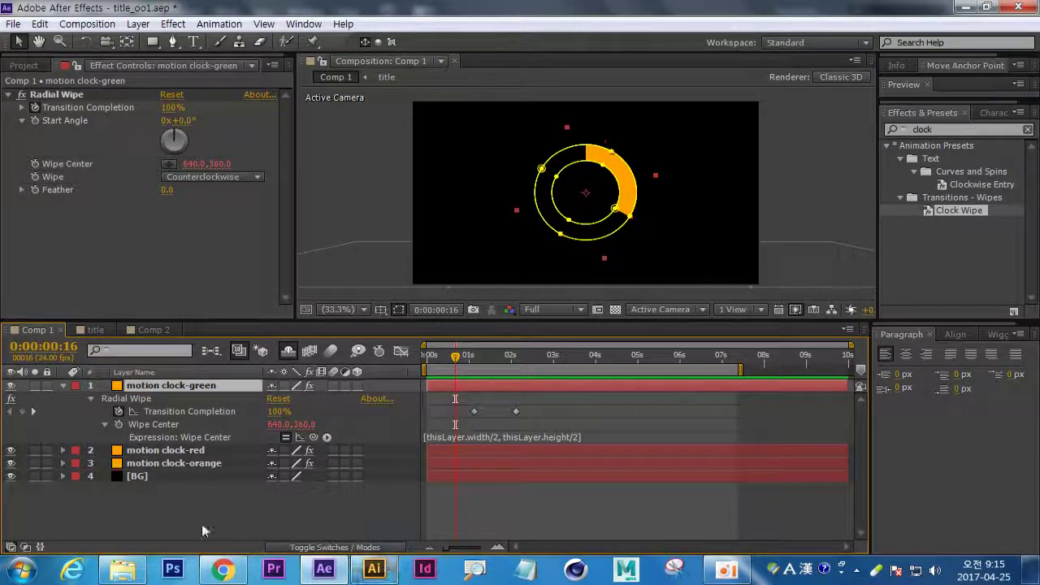
key("ctrl+d")
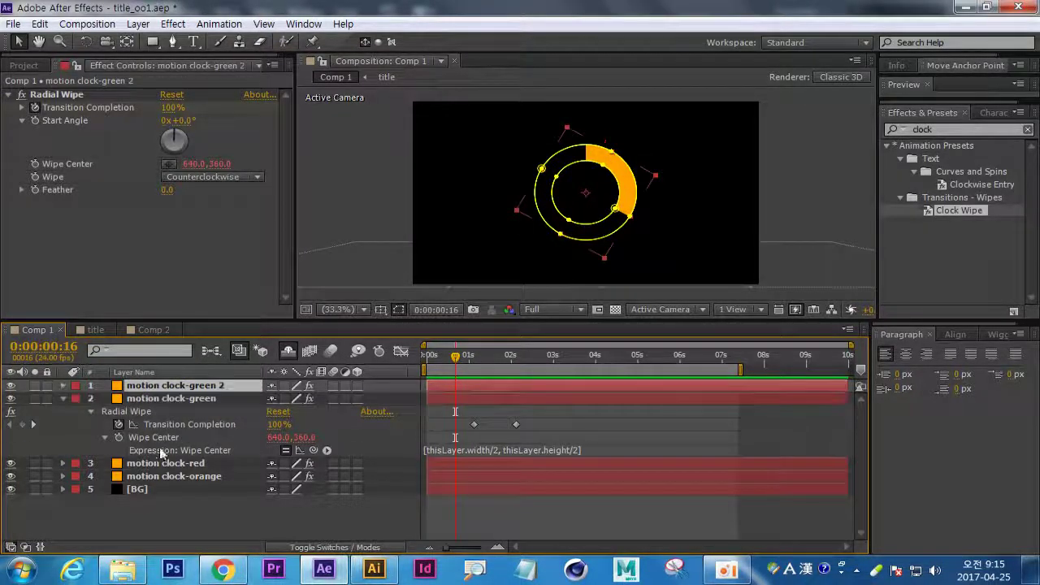
left_click(63, 399)
Change the Color Overlay colour of the motion clock-green 2 layer to blue, 0024FF.
left_click(63, 386)
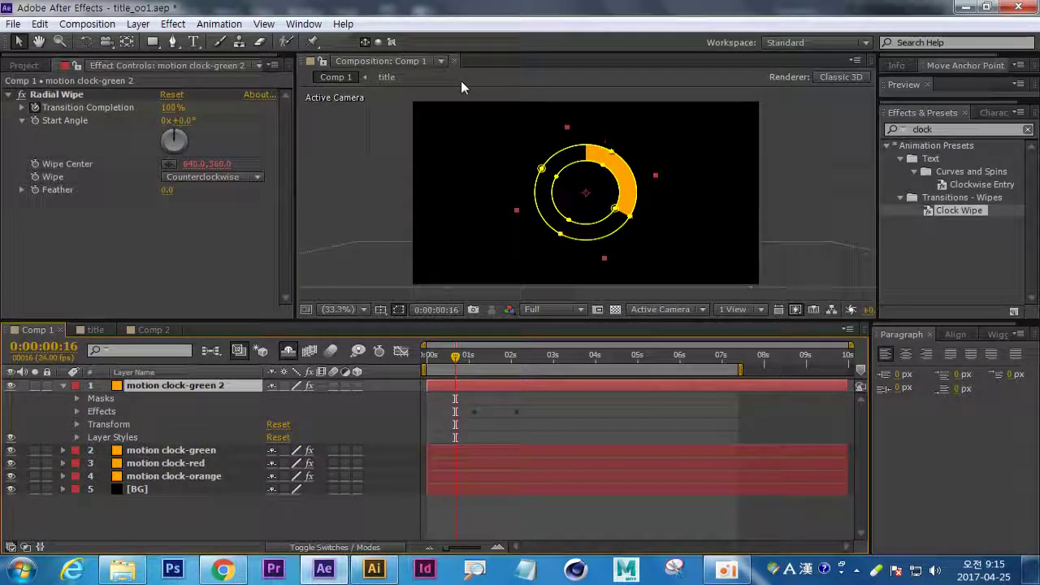
key("Return")
left_click(77, 437)
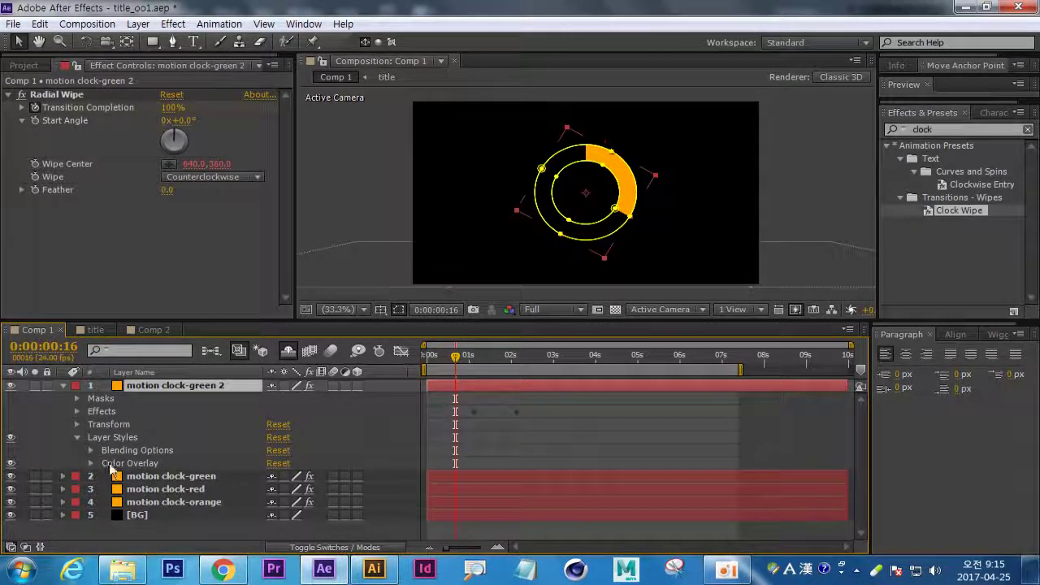
left_click(91, 463)
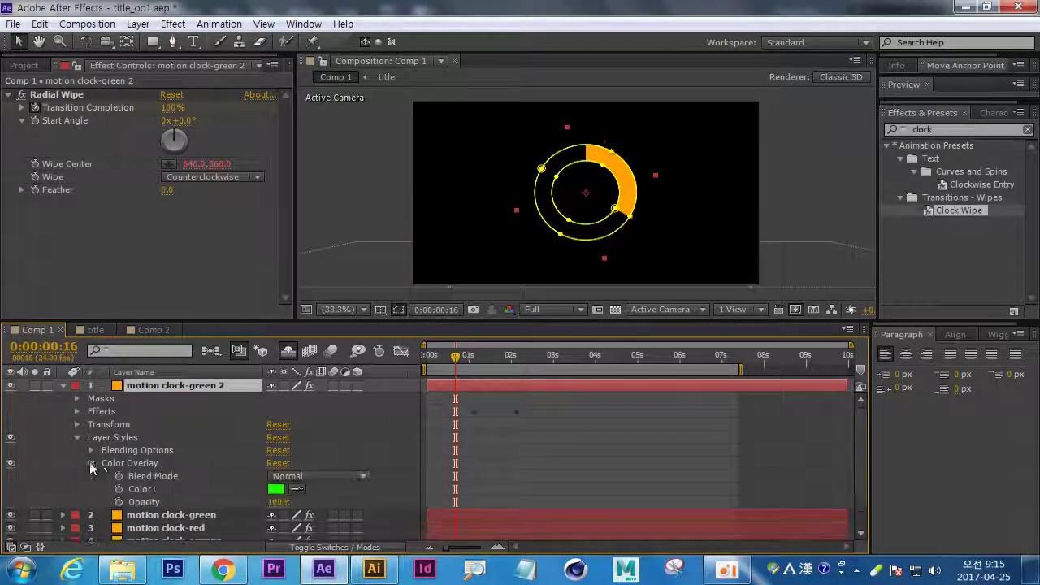
left_click(276, 490)
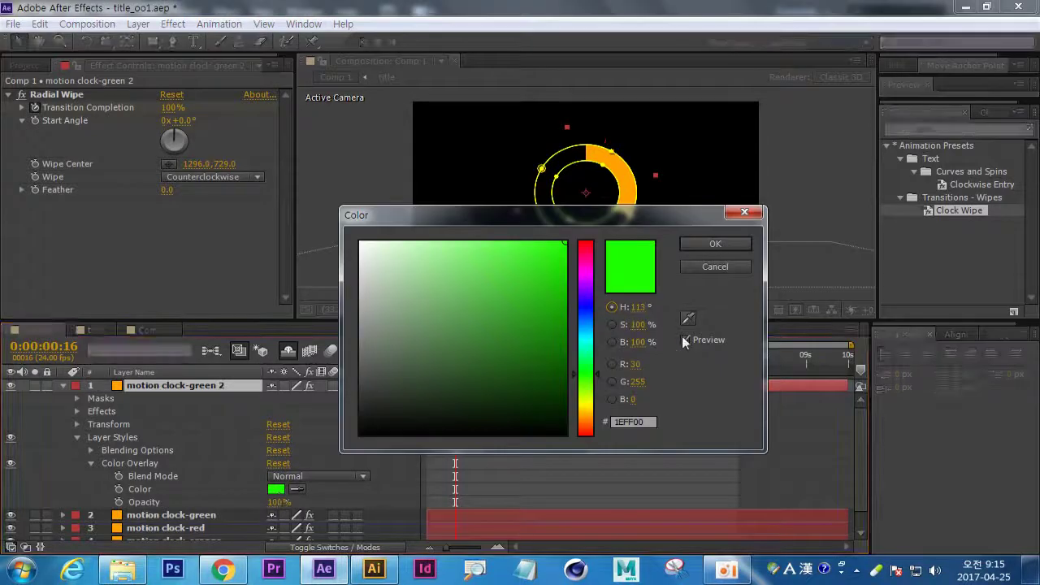
left_click(585, 312)
left_click(743, 245)
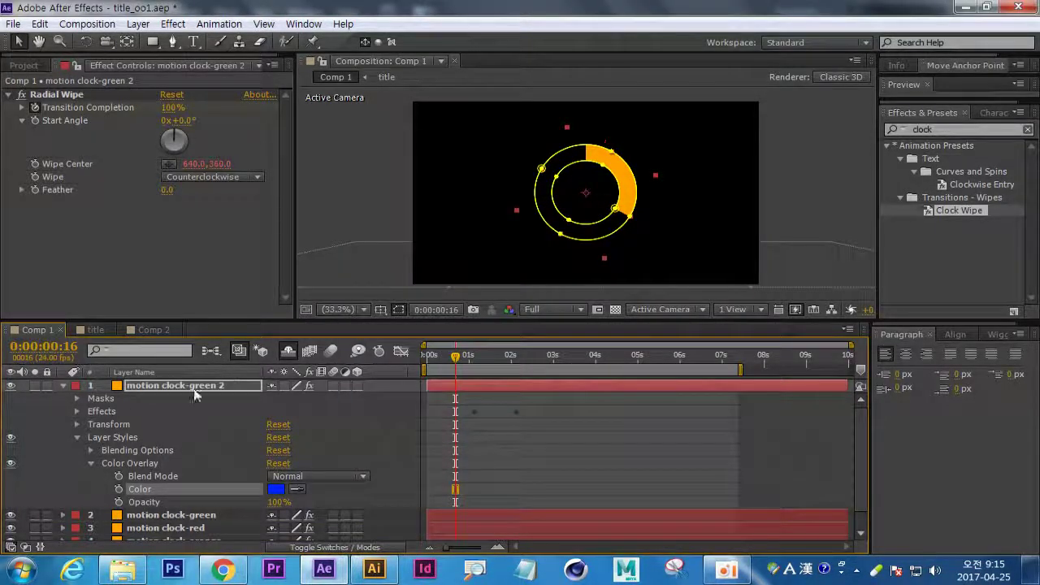
Set the Mask Expansion of motion clock-green 2 to -80 pixels for Mask 1 and -35 pixels for Mask 2.
left_click_drag(455, 356, 498, 356)
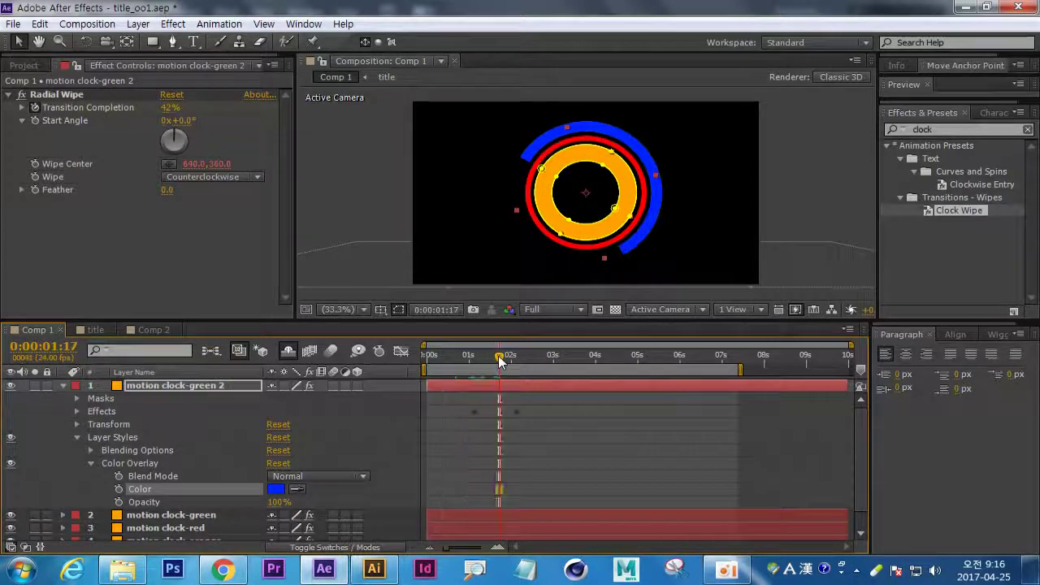
left_click(92, 463)
left_click(77, 397)
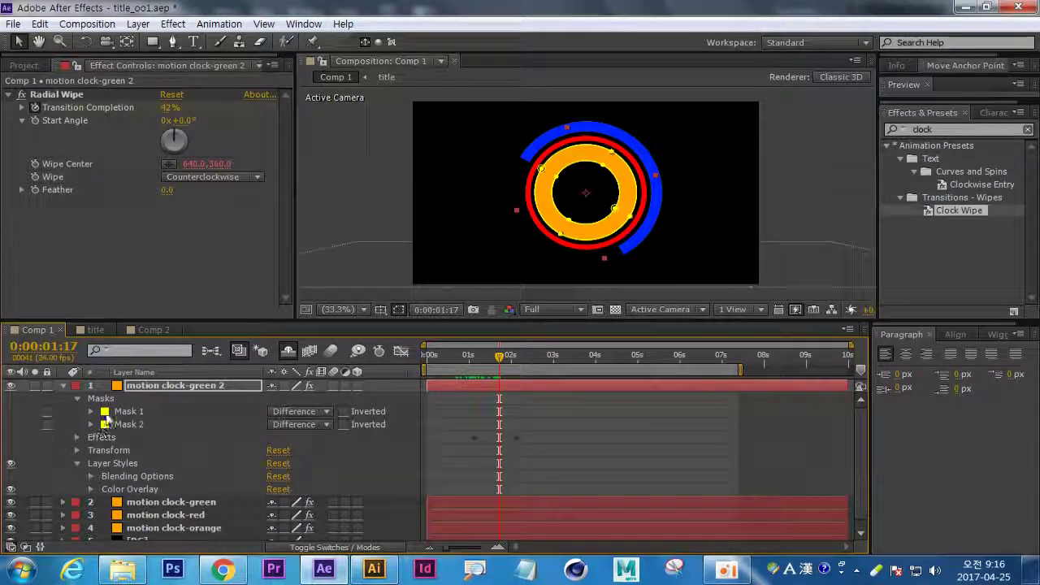
left_click(91, 411)
left_click(91, 476)
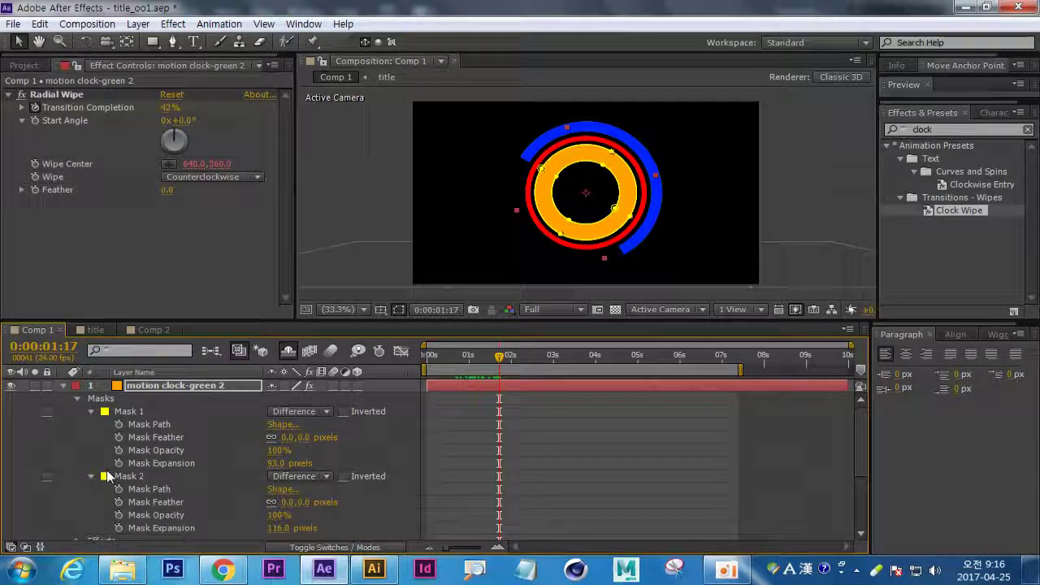
left_click_drag(276, 467, 162, 494)
left_click_drag(281, 528, 143, 527)
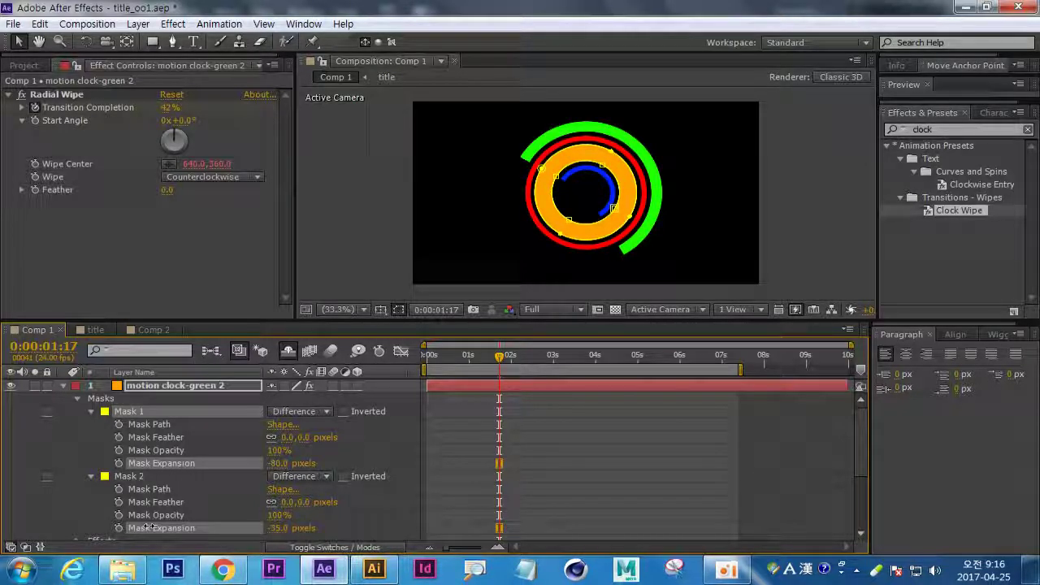
left_click(149, 527)
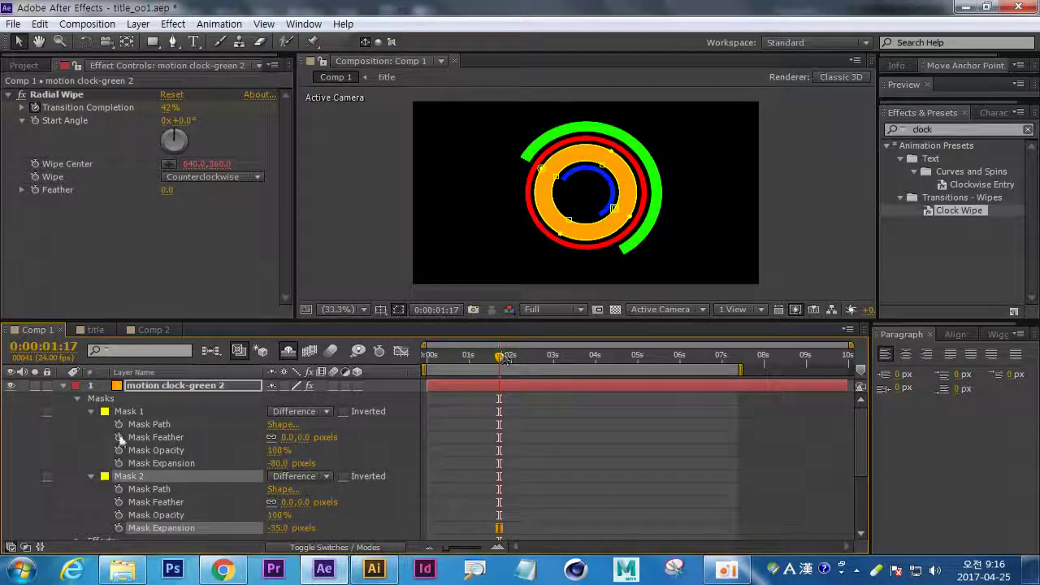
Rotate the motion clock-green 2 layer to 75° and scrub through the timeline to check its reveal.
left_click(176, 386)
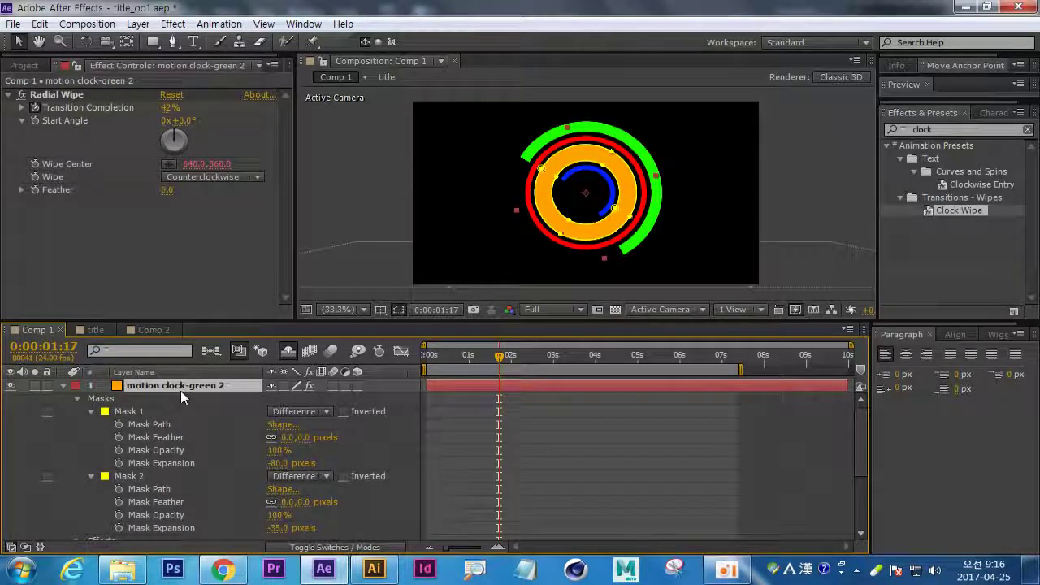
key("r")
left_click_drag(295, 404, 406, 400)
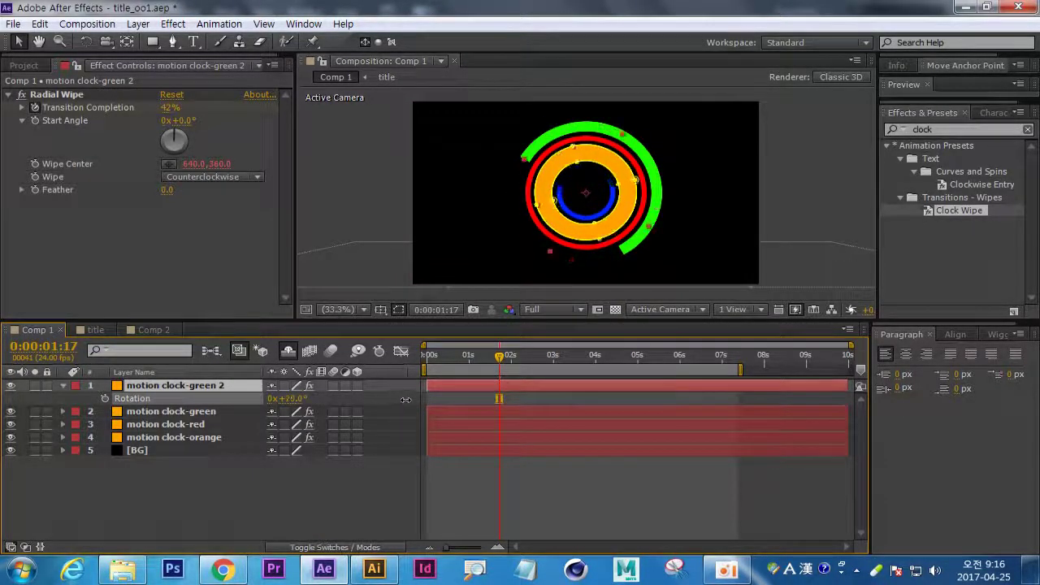
left_click(339, 494)
left_click_drag(499, 357, 527, 406)
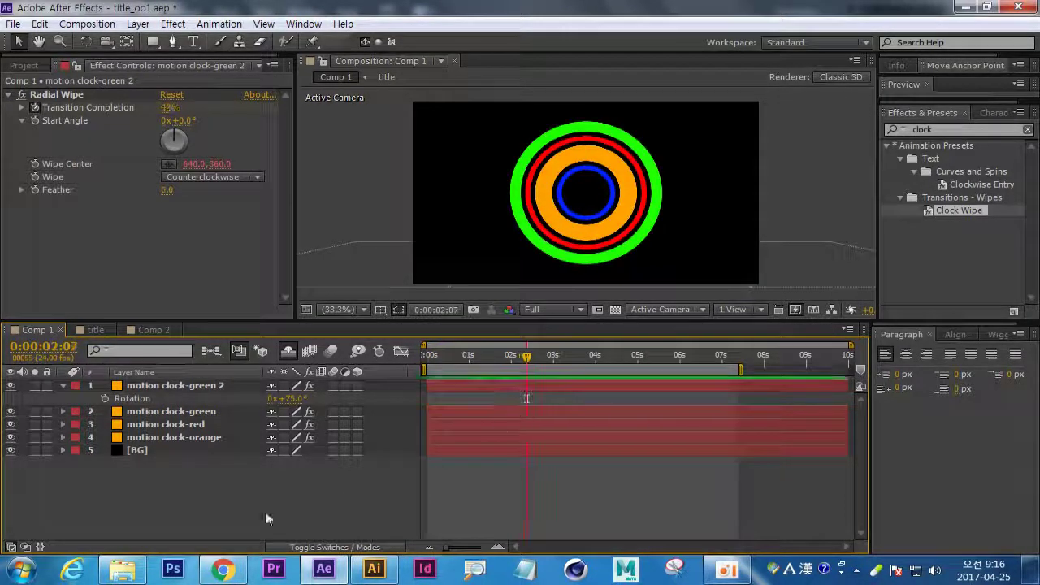
Rename the motion clock-green 2 layer as motion clock-blue.
left_click(258, 385)
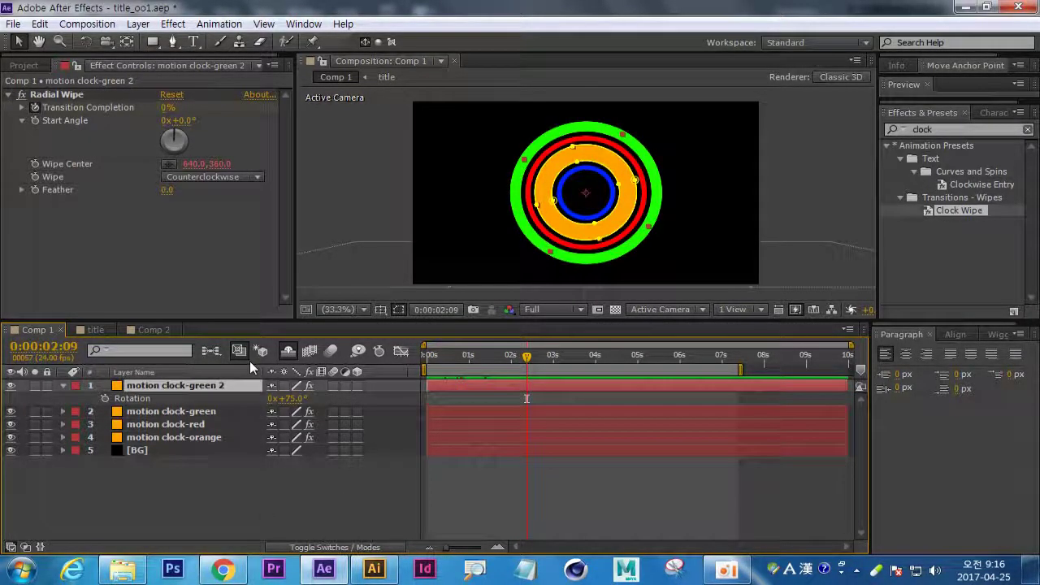
key("Return")
key("Right")
key("BackSpace")
key("BackSpace")
key("BackSpace")
key("BackSpace")
key("BackSpace")
key("BackSpace")
key("BackSpace")
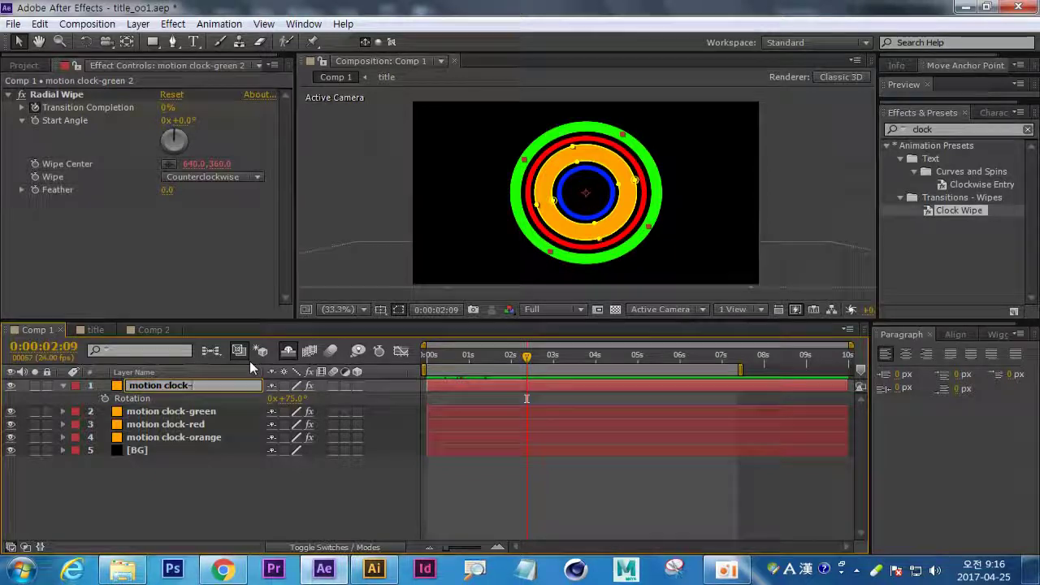
type("blue")
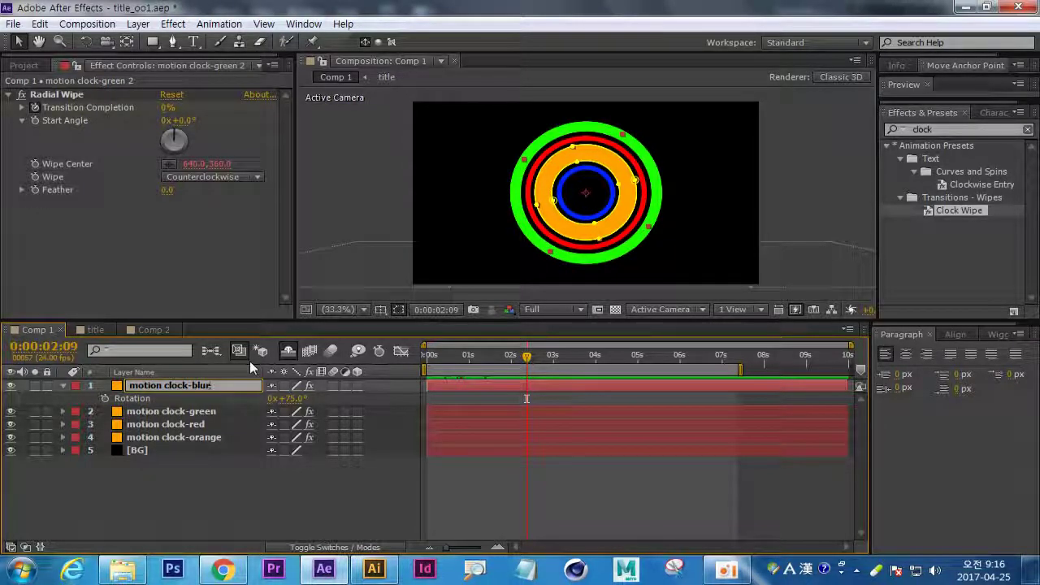
key("Return")
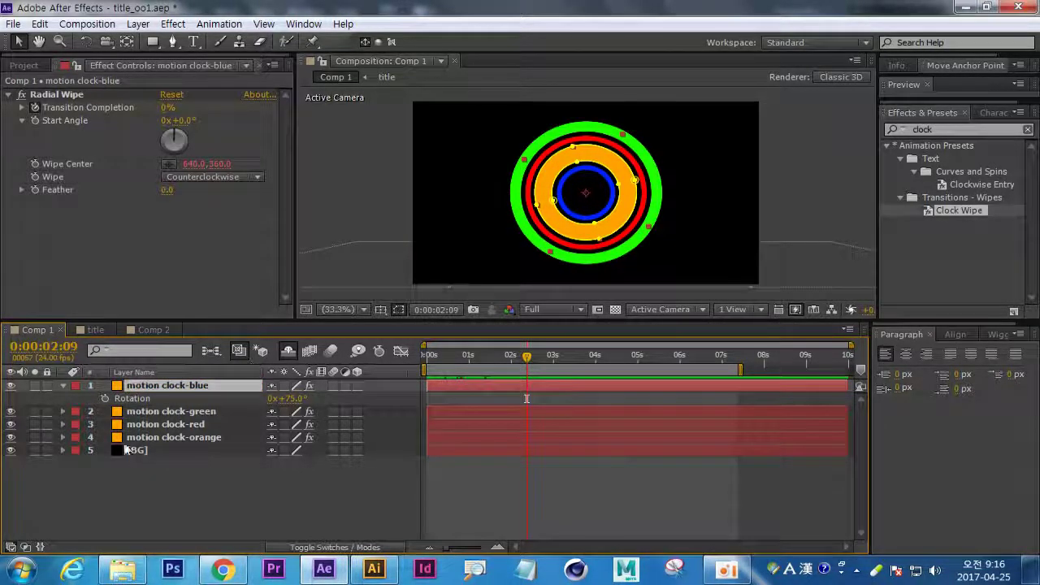
Collapse the motion clock-blue layer's properties and duplicate the layer.
left_click(63, 385)
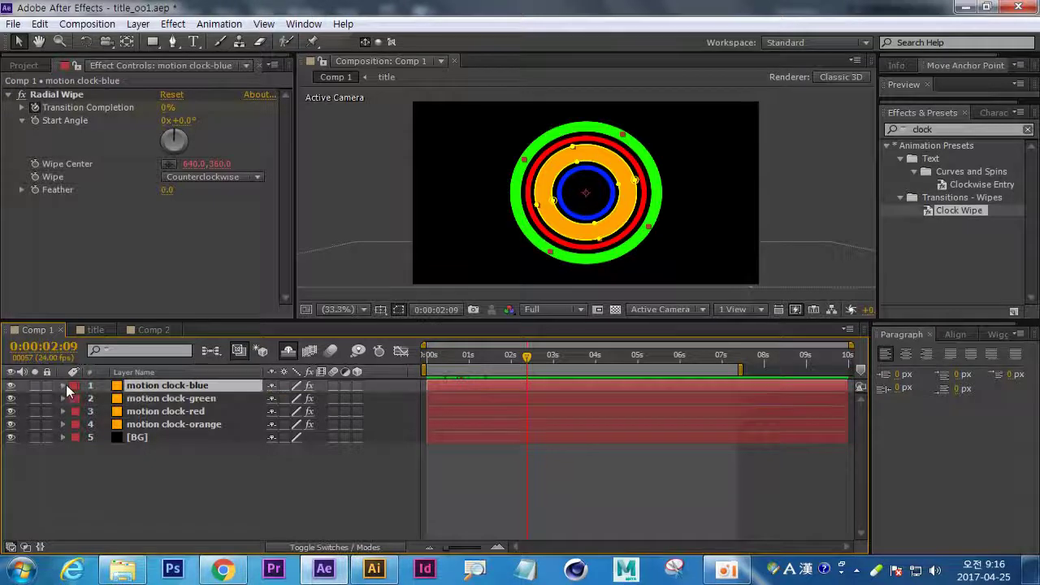
left_click(210, 490)
left_click(170, 387)
key("ctrl+d")
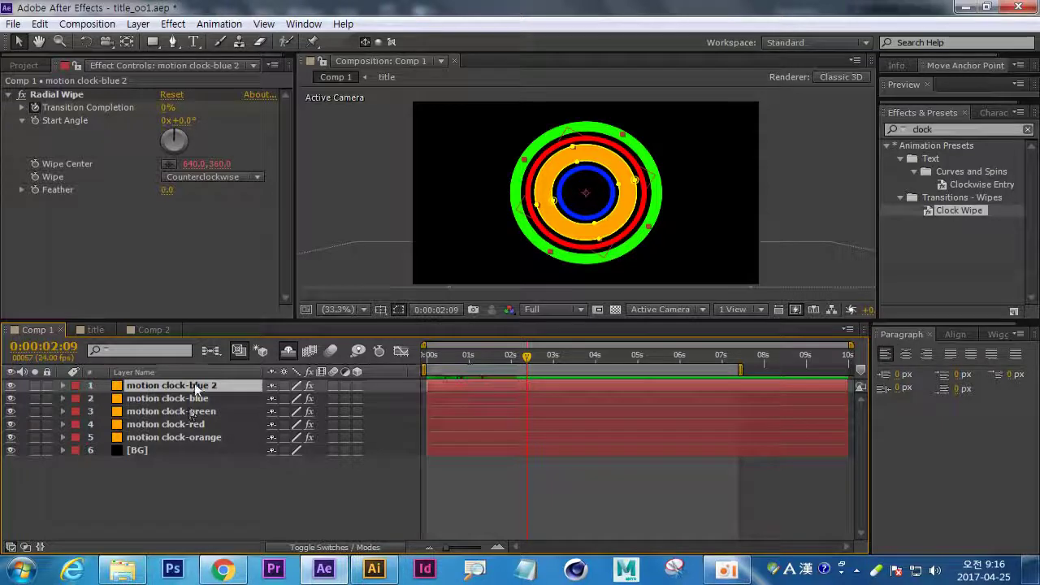
Change the Color Overlay colour of the motion clock-blue 2 layer to purple, 8A00FF.
left_click(64, 385)
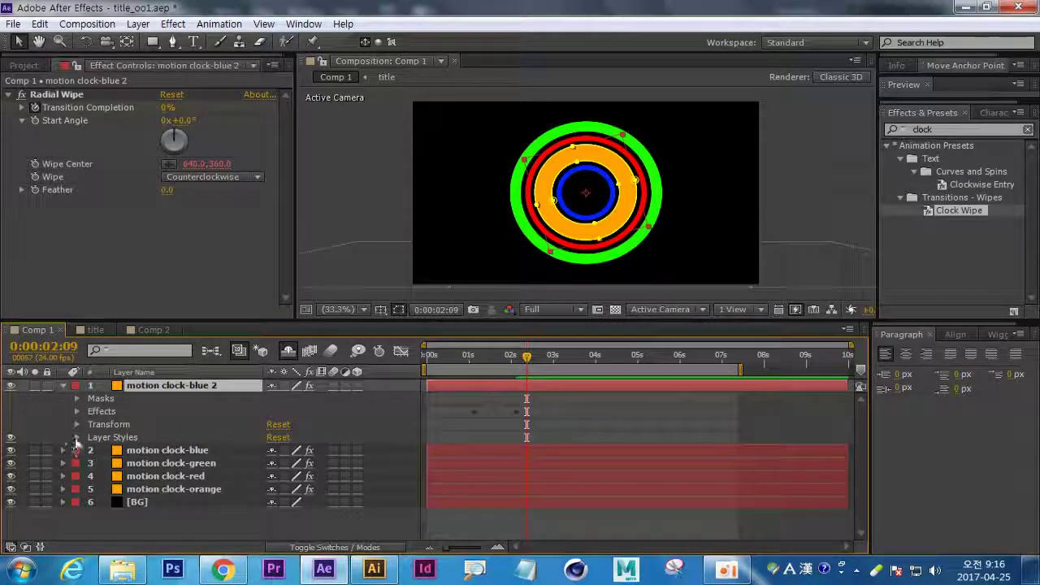
left_click(77, 437)
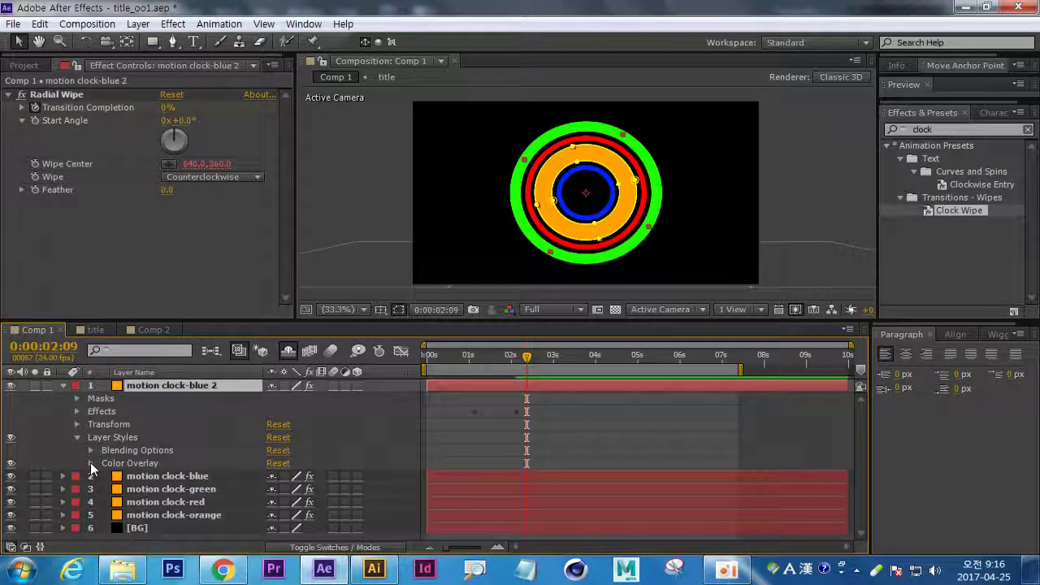
left_click(90, 463)
left_click(276, 489)
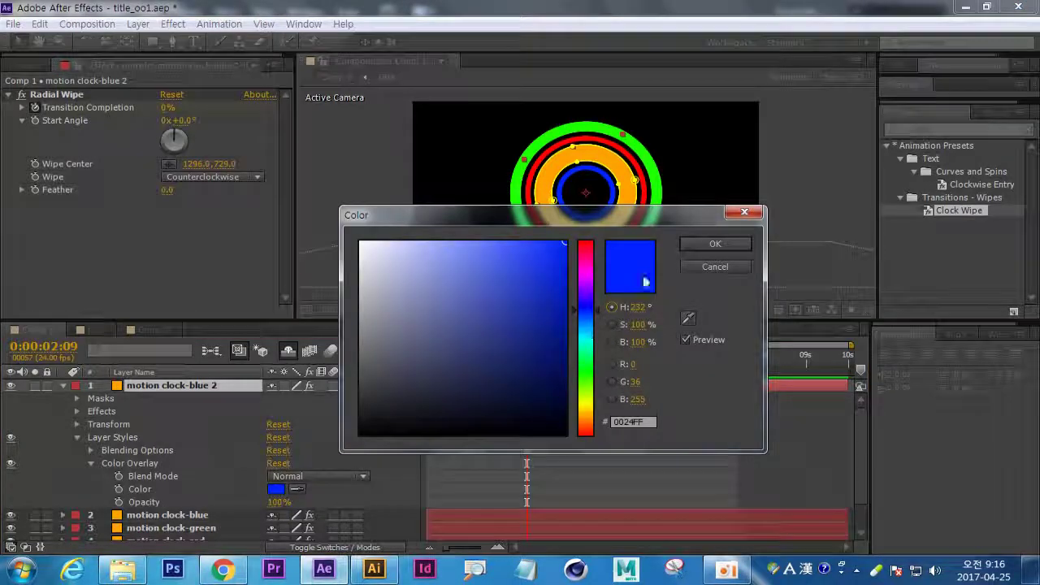
left_click(585, 289)
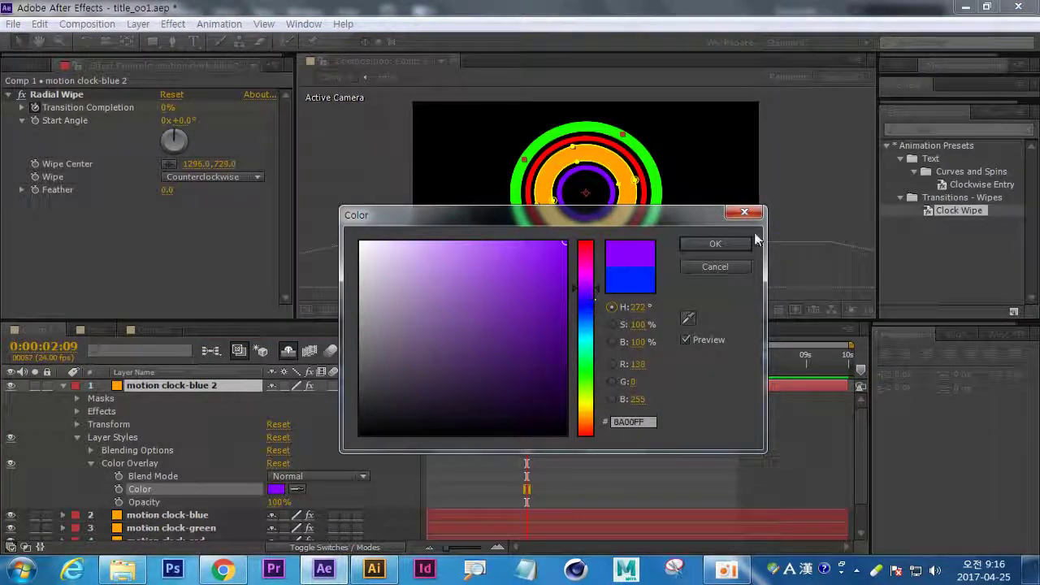
left_click(746, 243)
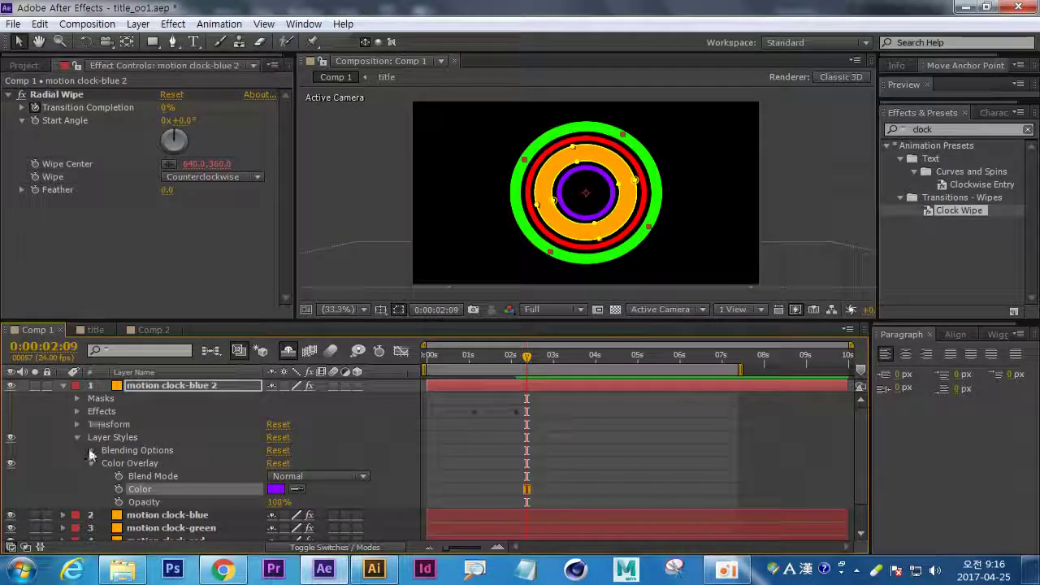
Set the Mask Expansion of motion clock-blue 2 to 135 pixels for Mask 1 and 188 pixels for Mask 2, and check the ring at 0:00:02:02.
left_click(77, 399)
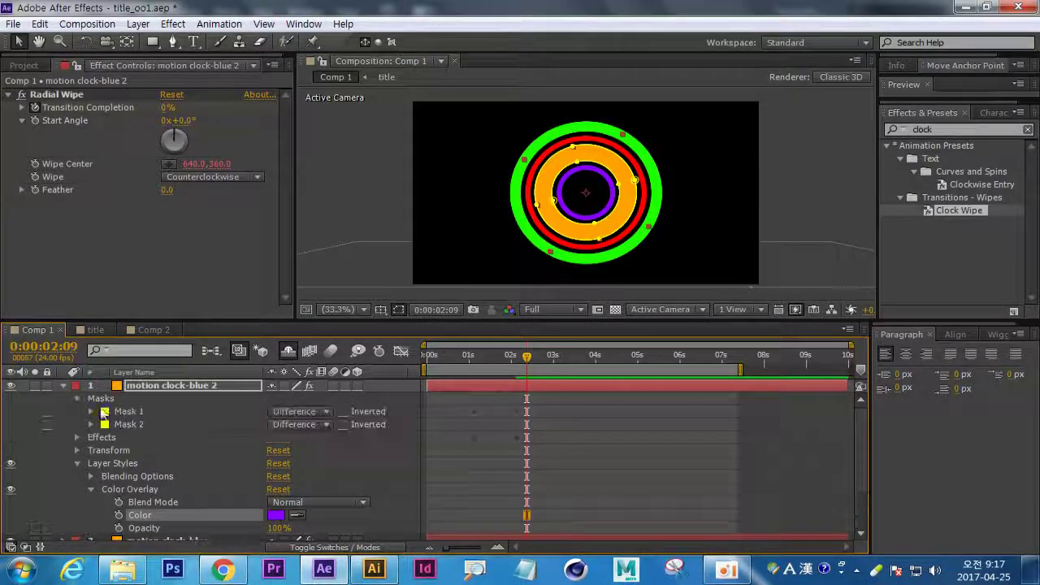
left_click(91, 412)
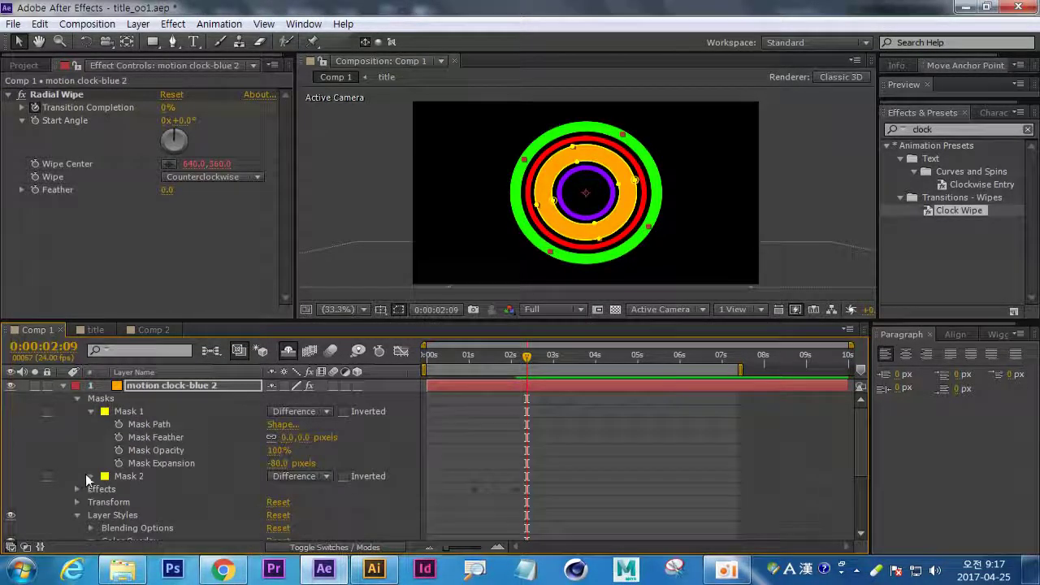
left_click(81, 475)
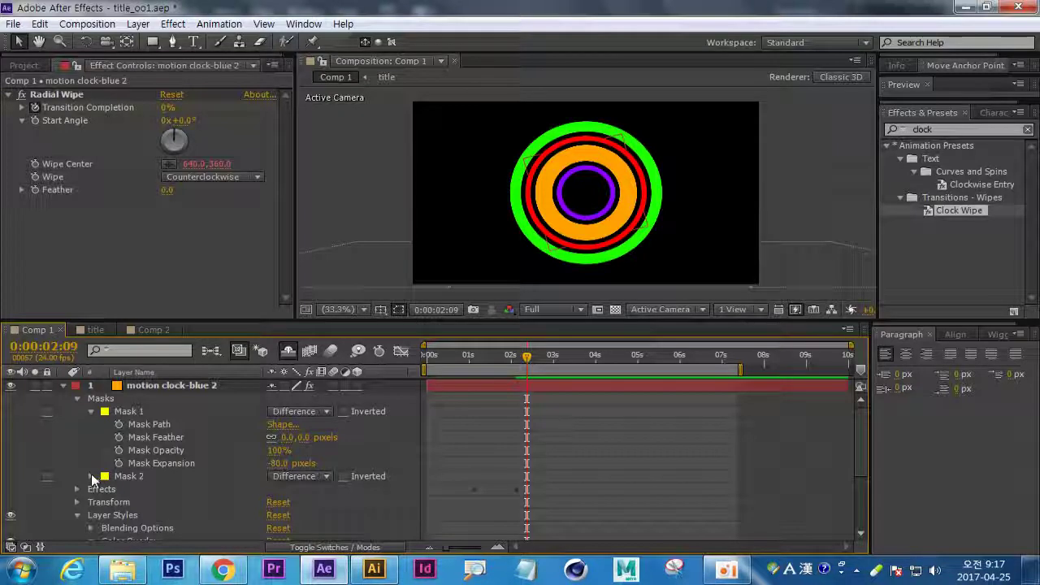
left_click(90, 476)
left_click_drag(283, 463, 490, 498)
left_click_drag(284, 528, 455, 529)
left_click_drag(526, 361, 514, 427)
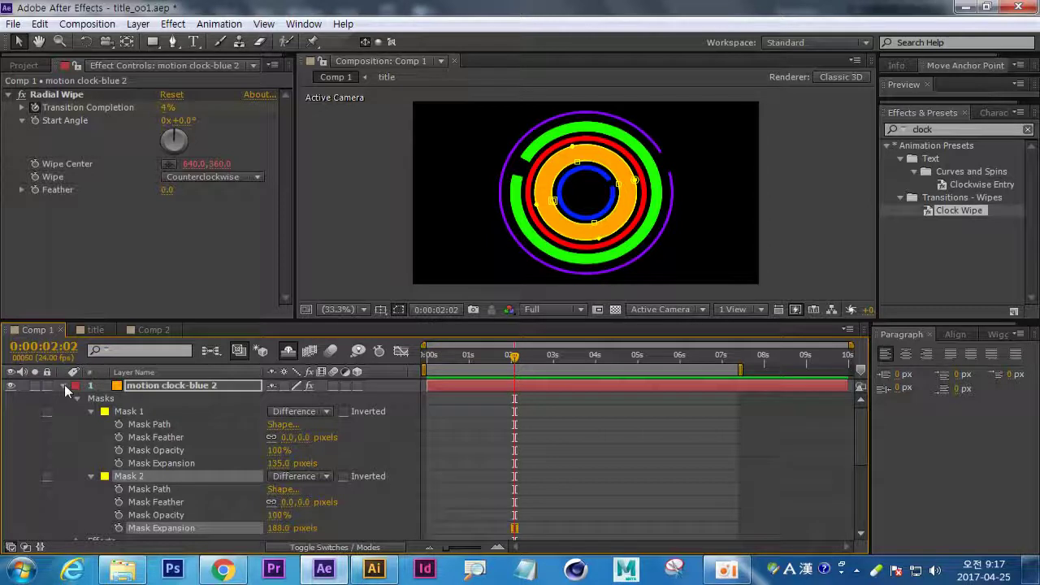
Collapse the motion clock-blue 2 layer's properties and rename the layer motion clock-purple.
left_click(64, 385)
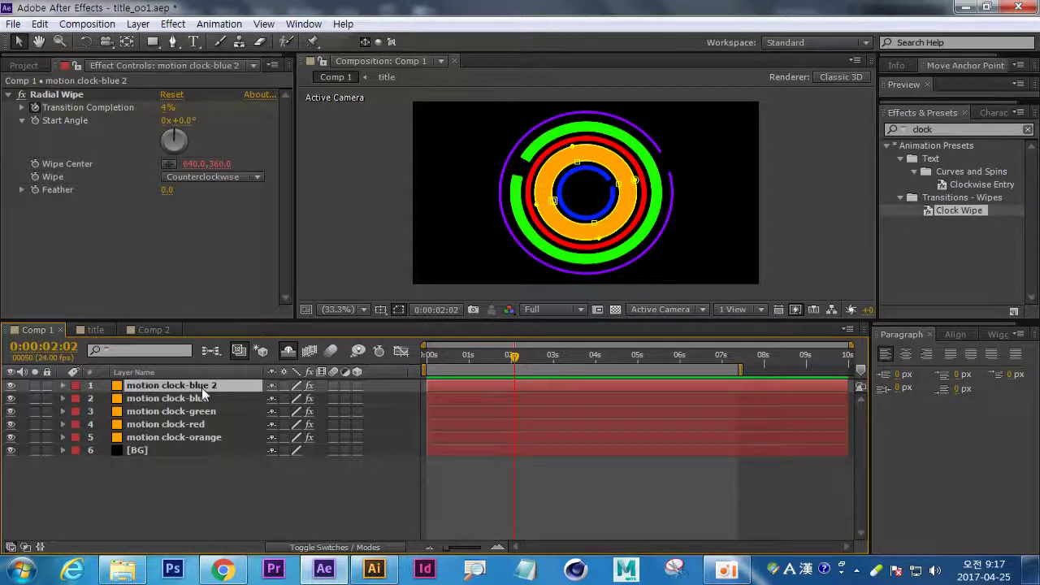
key("Return")
key("Right")
key("BackSpace")
key("BackSpace")
key("BackSpace")
key("BackSpace")
key("BackSpace")
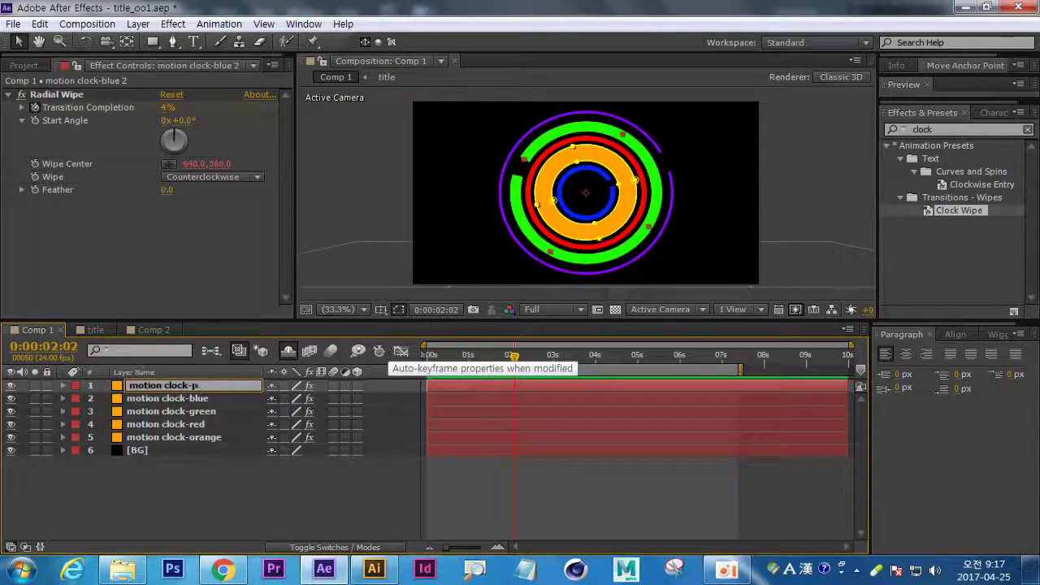
type("u")
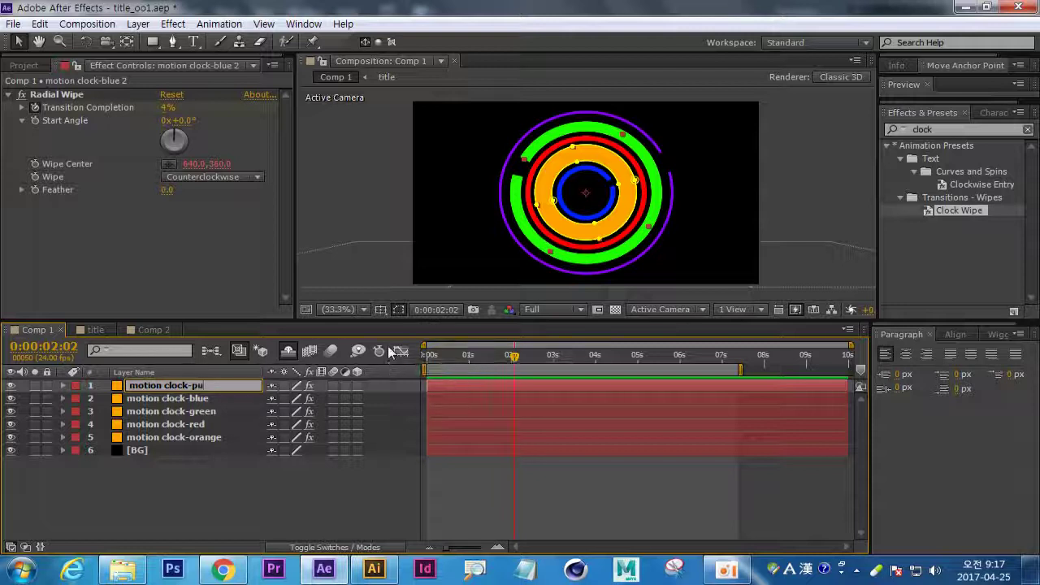
type("rple")
key("Return")
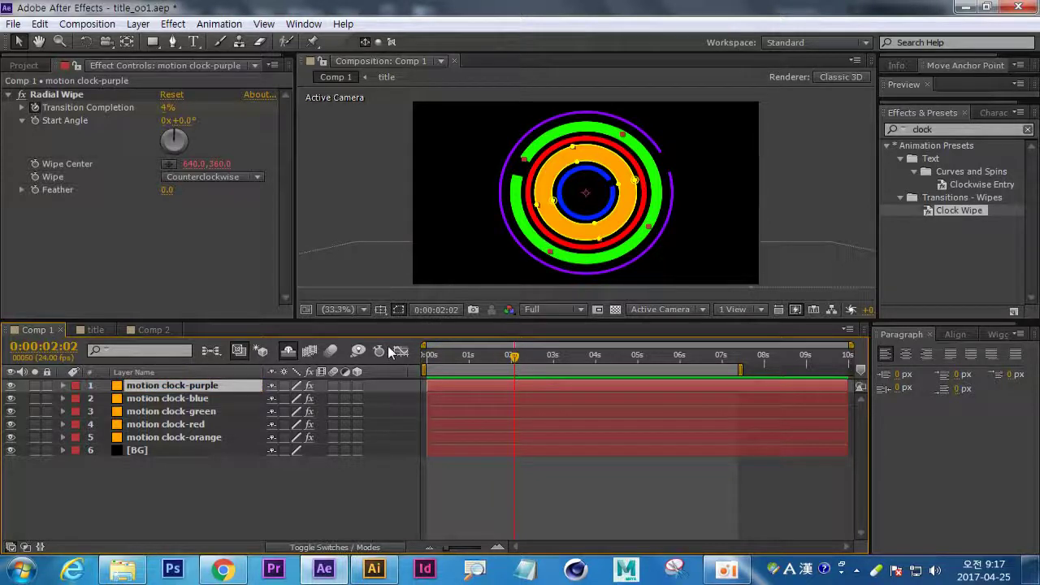
left_click(101, 482)
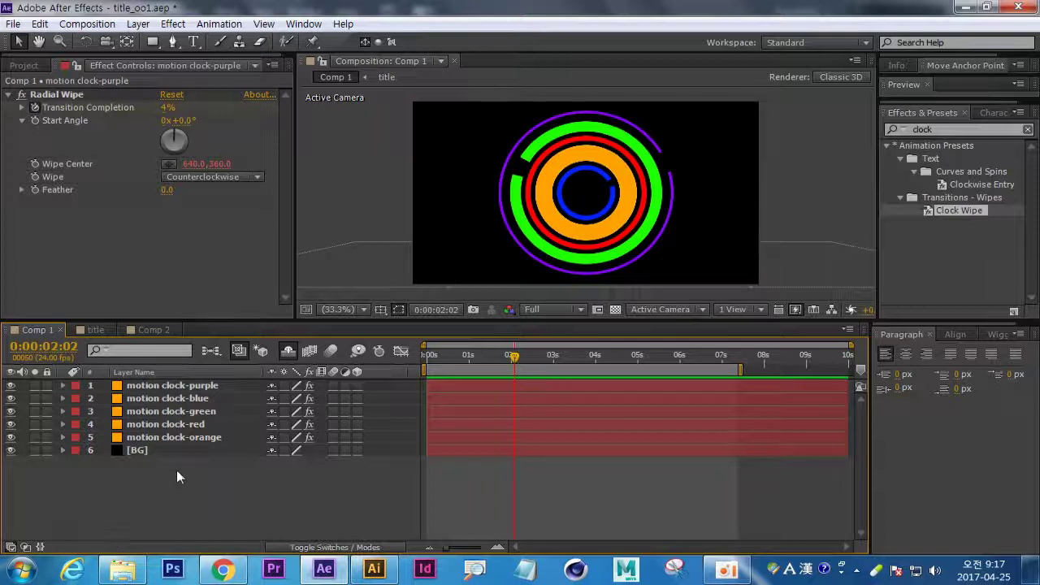
Duplicate the motion clock-purple layer and expand the Mask 1 and Mask 2 properties of the copy.
left_click(187, 388)
key("ctrl+d")
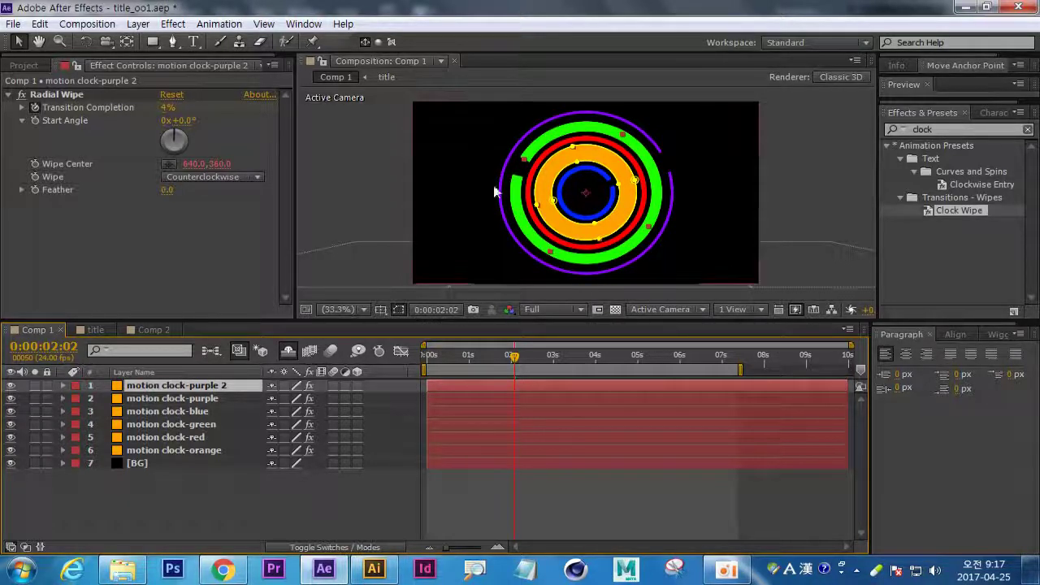
left_click(63, 385)
left_click(77, 399)
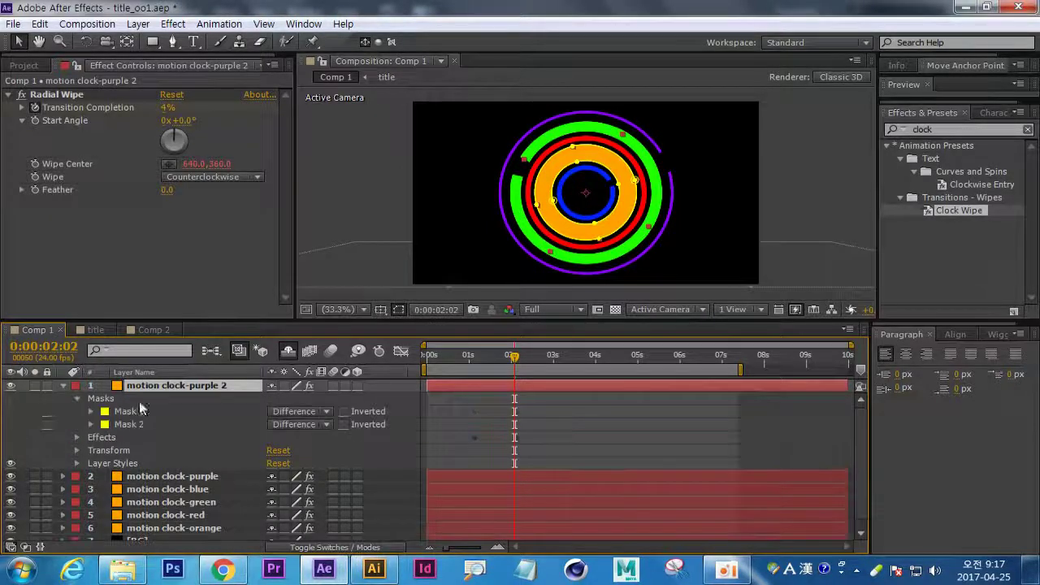
left_click(91, 412)
left_click(91, 476)
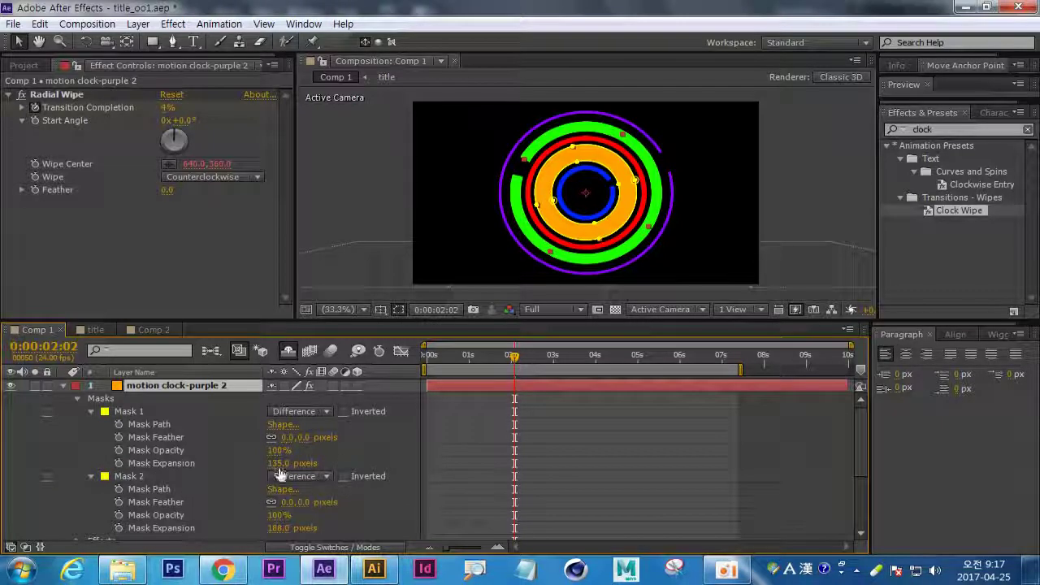
Set the Mask Expansion of motion clock-purple 2 to -121 pixels for Mask 1 and -129 pixels for Mask 2, then collapse both masks.
left_click_drag(280, 463, 79, 477)
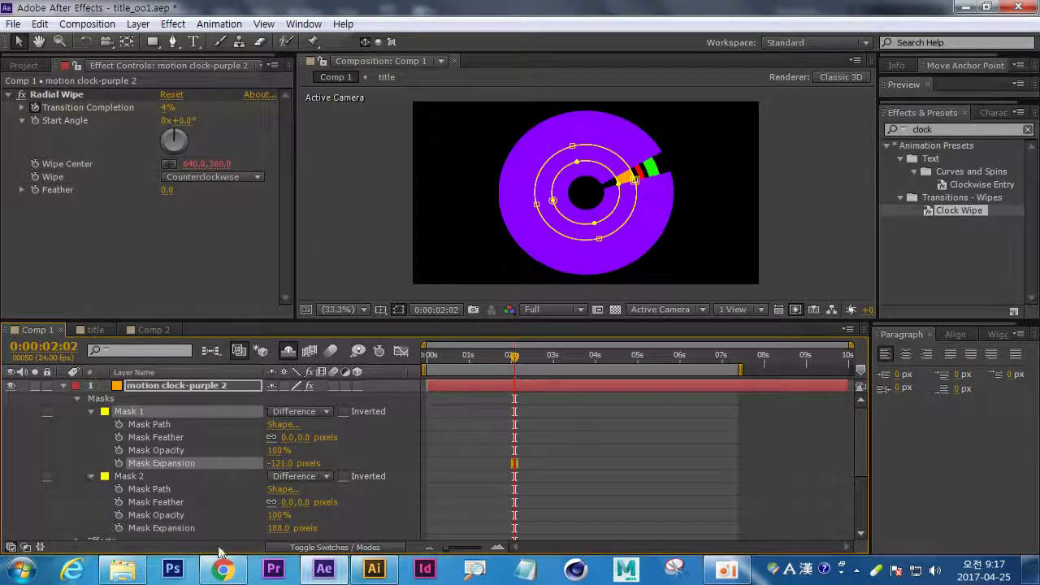
left_click(154, 529, "shift")
left_click_drag(268, 528, 180, 541)
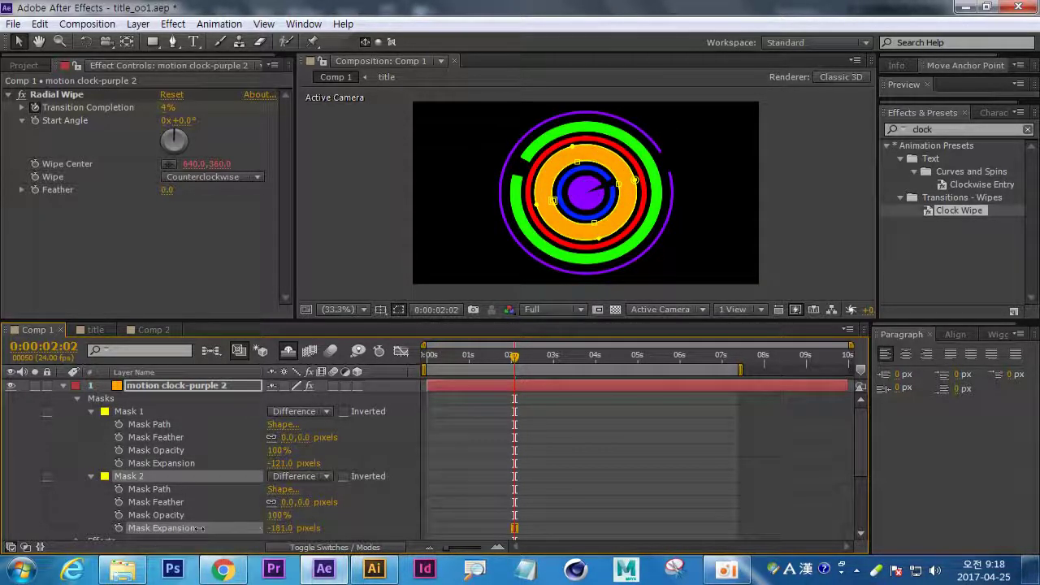
left_click_drag(289, 517, 268, 523)
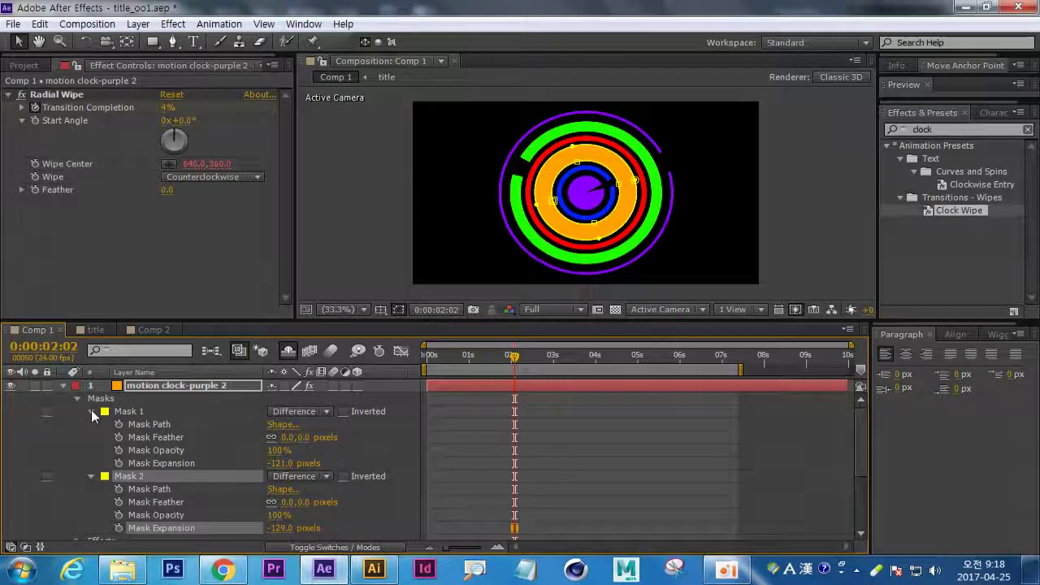
left_click(91, 411)
left_click(90, 424)
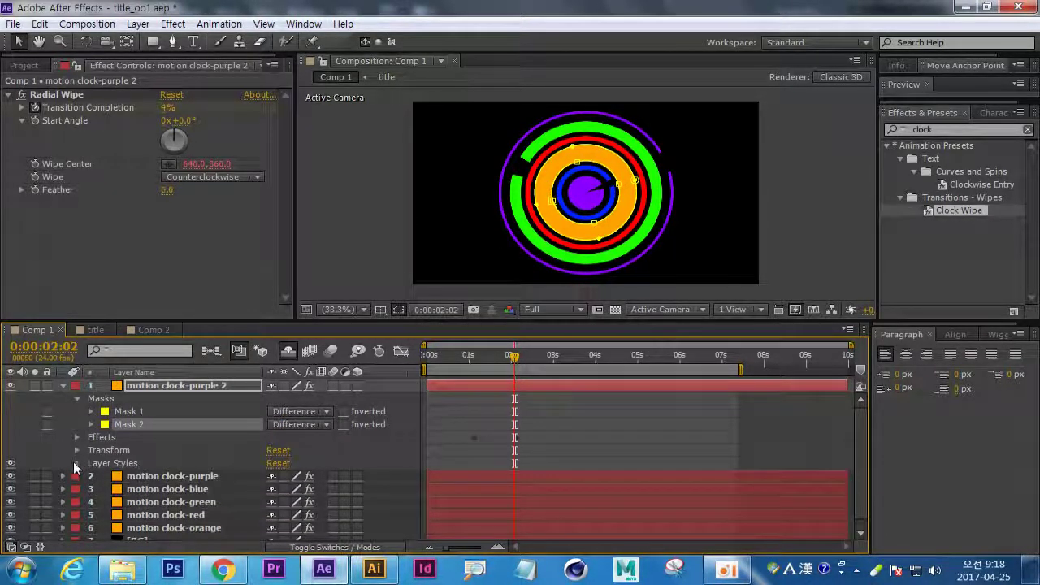
Change the Color Overlay colour of motion clock-purple 2 to pink, FF0090, and collapse the layer's properties.
left_click(76, 463)
left_click(90, 488)
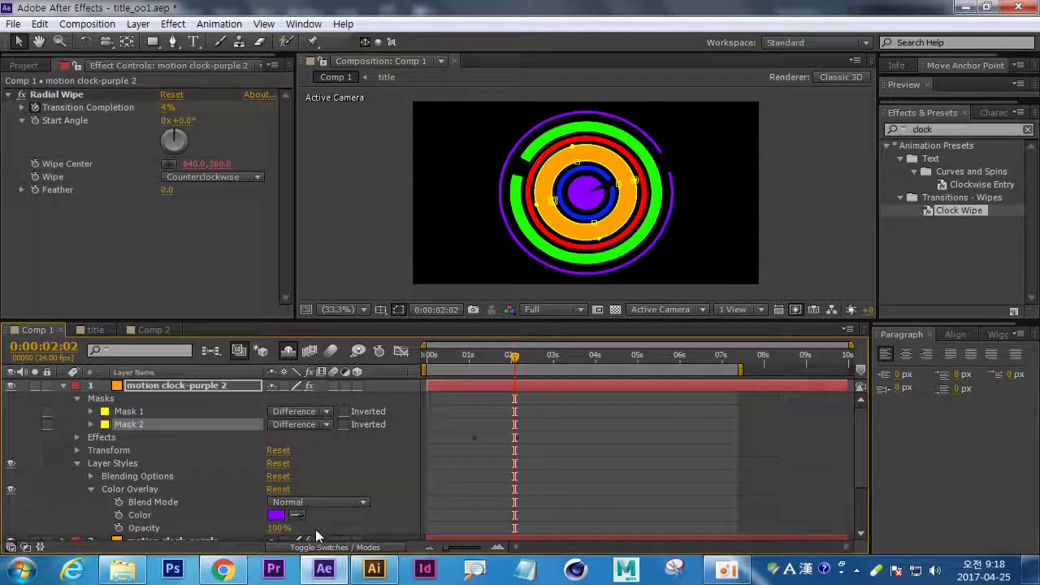
left_click(275, 515)
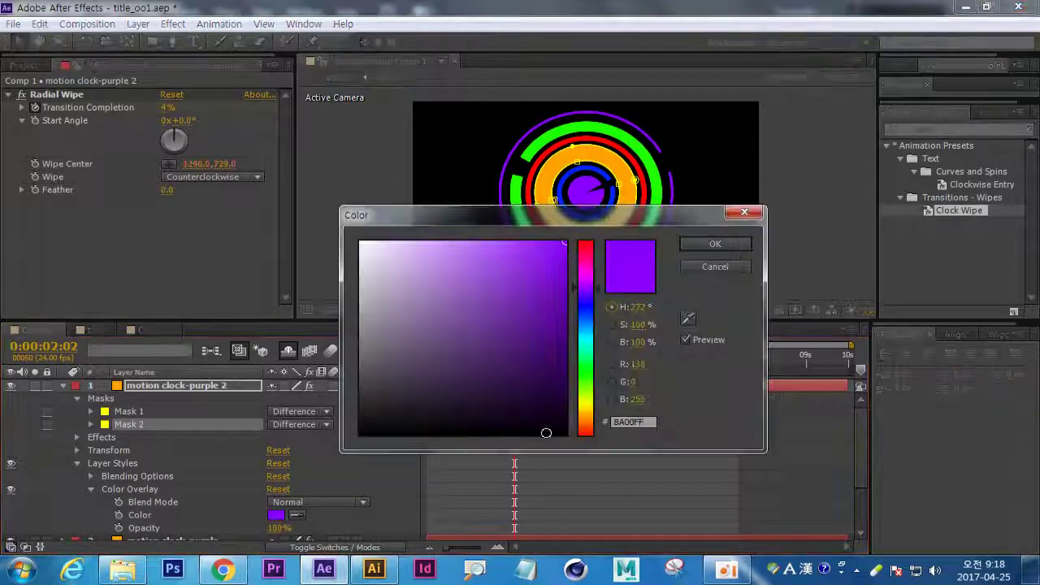
left_click(587, 280)
left_click(587, 271)
left_click_drag(587, 271, 587, 260)
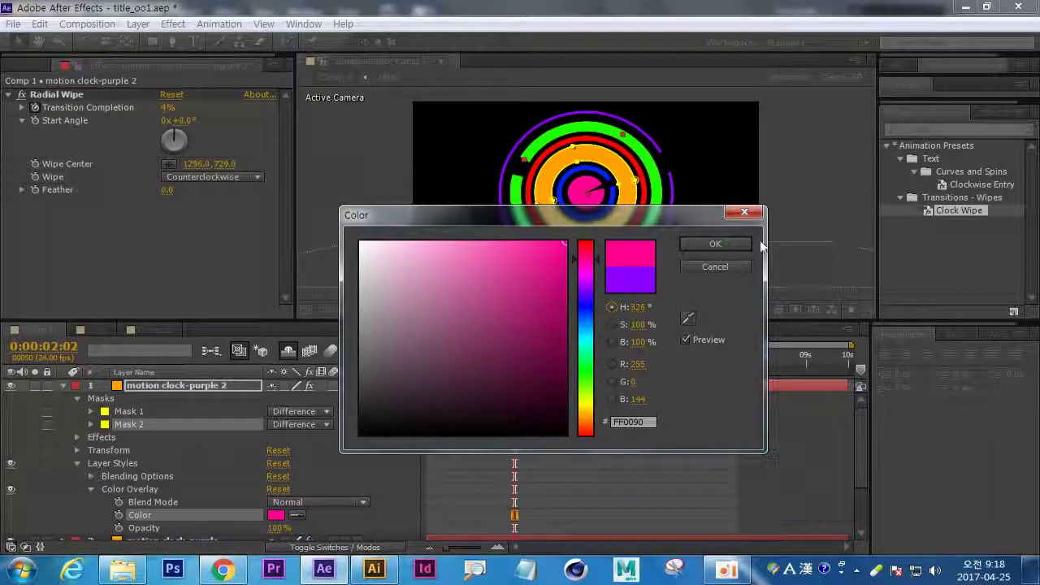
left_click(728, 244)
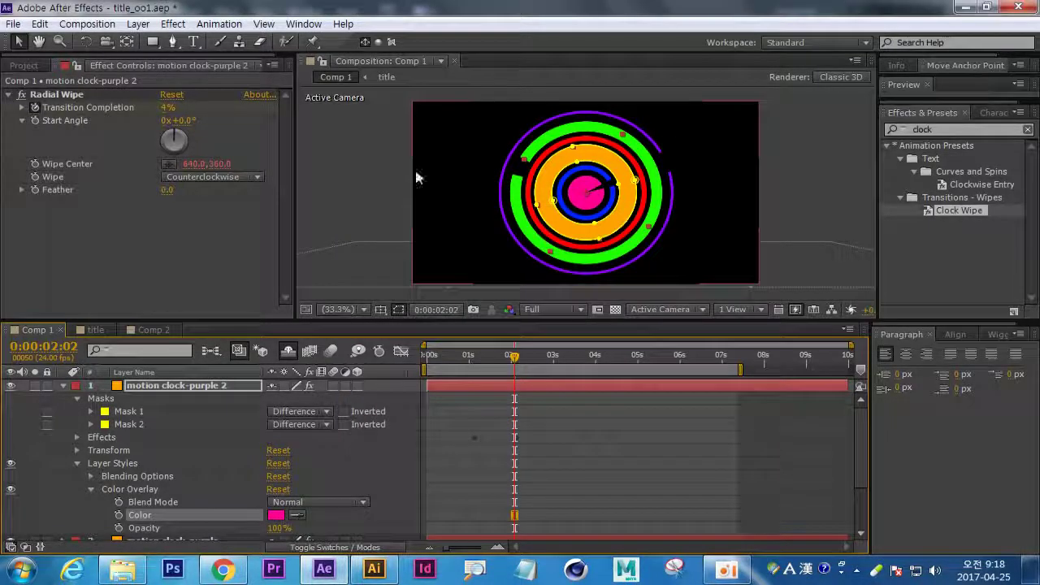
left_click(90, 488)
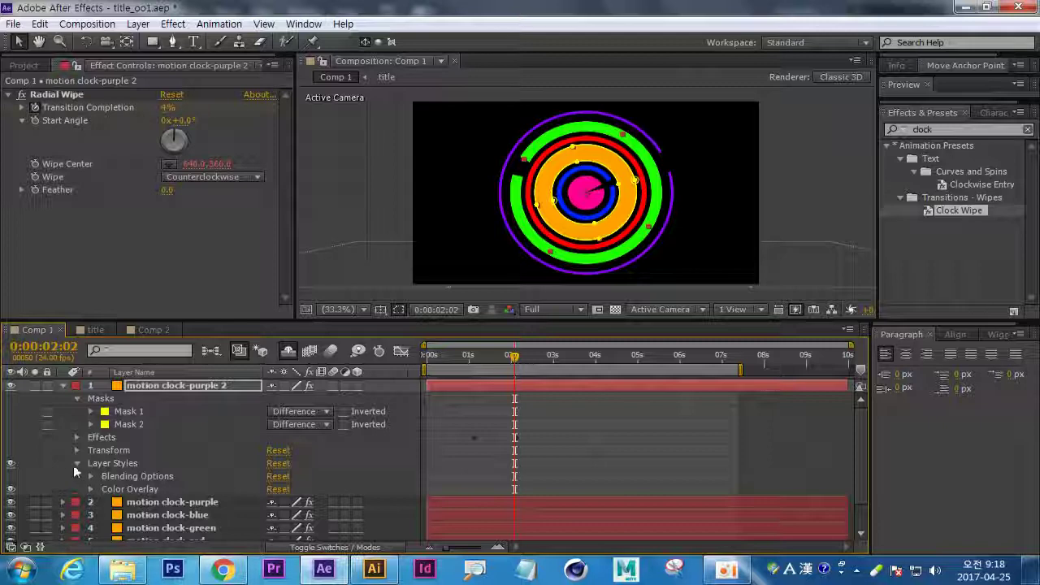
left_click(76, 464)
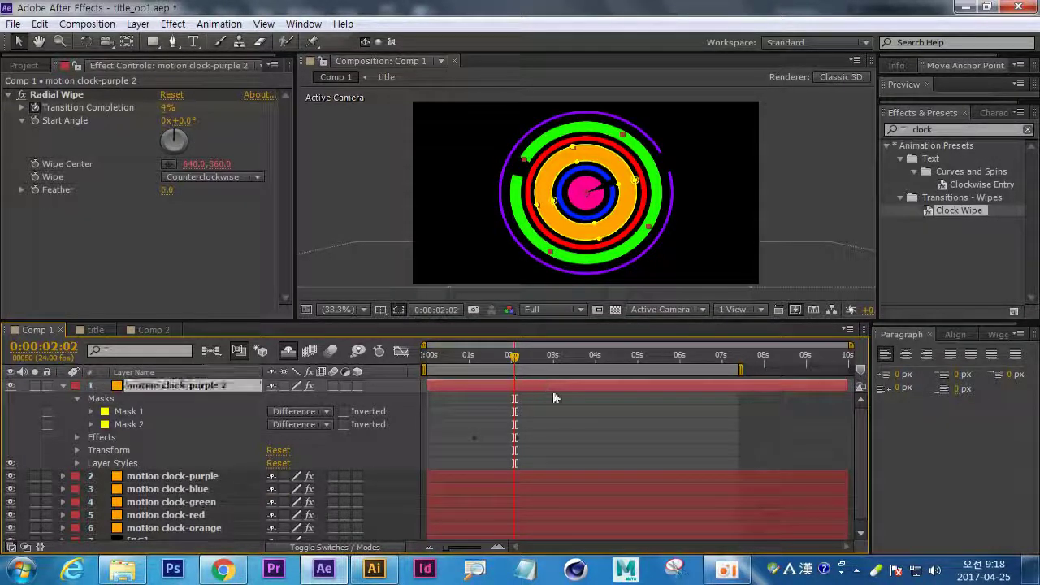
left_click(64, 385)
Reveal the keyframed properties of all layers and make the timeline area taller.
left_click_drag(200, 481, 199, 393)
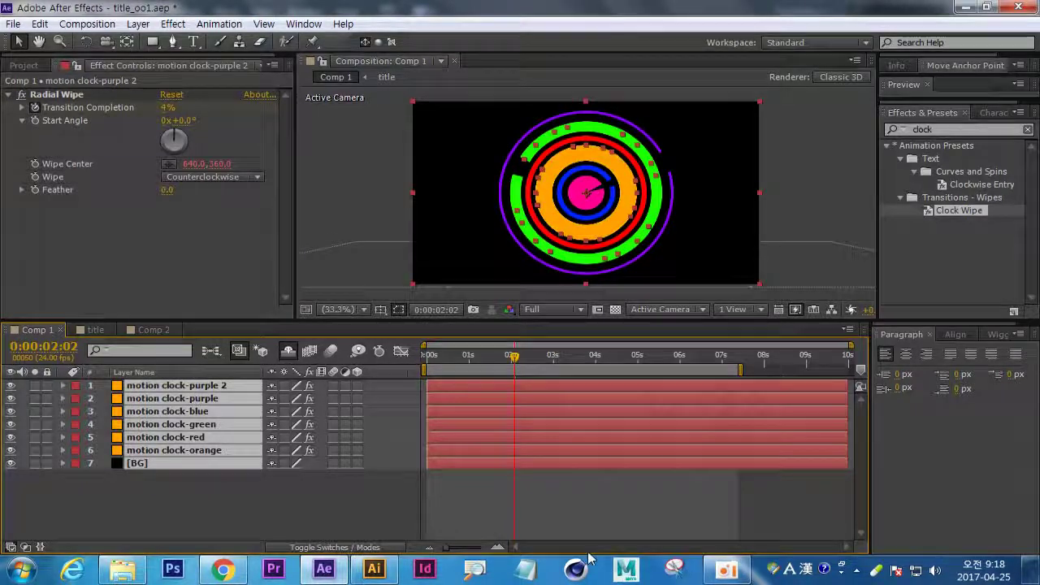
key("u")
scroll(566, 438, "down", 5)
scroll(567, 437, "up", 4)
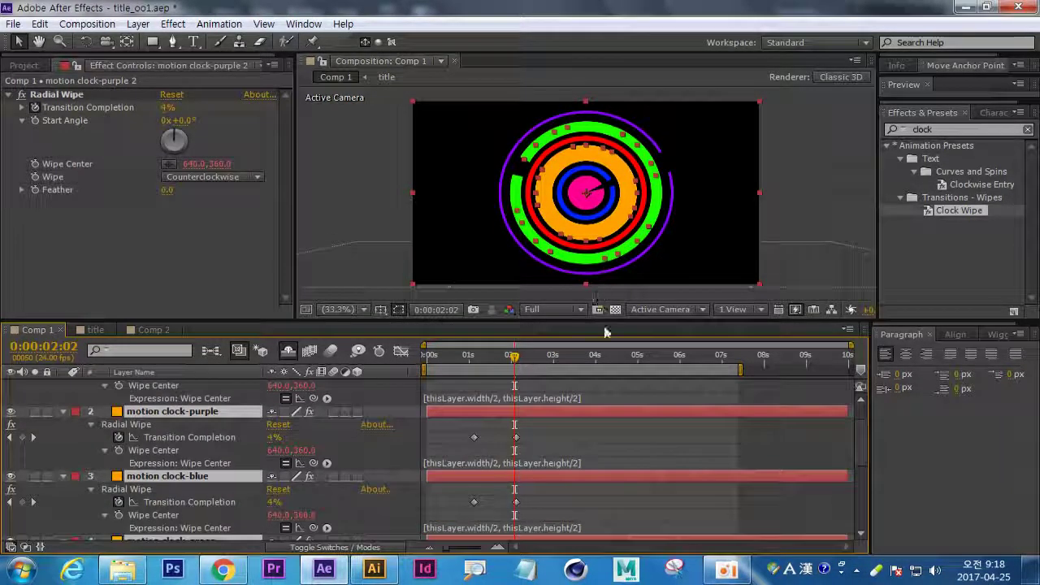
left_click_drag(602, 323, 601, 203)
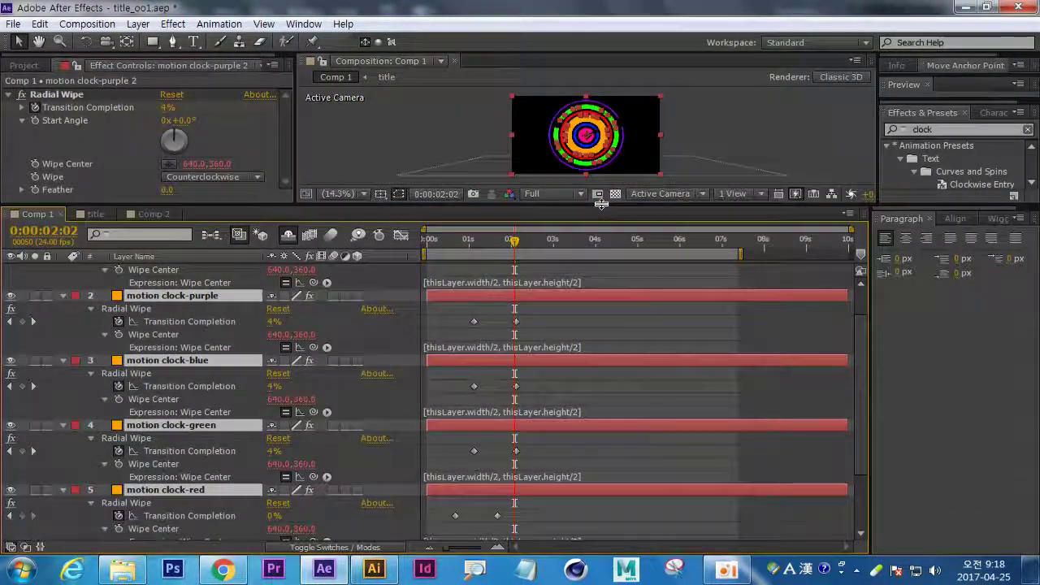
left_click(581, 455)
Stagger the Transition Completion keyframe pairs to start at about 1.6 s for blue, 0.8 s for purple and 1.4 s for purple 2.
left_click_drag(545, 443, 471, 454)
left_click_drag(548, 379, 460, 389)
left_click_drag(477, 386, 498, 389)
left_click_drag(551, 328, 461, 323)
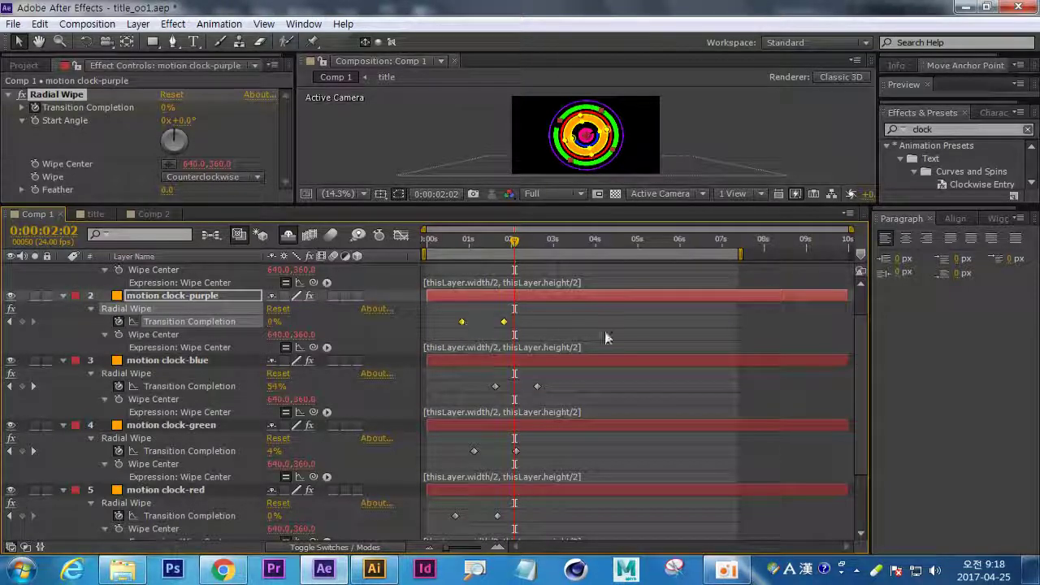
key("ctrl+d")
left_click_drag(565, 286, 459, 301)
left_click_drag(461, 296, 487, 299)
left_click(644, 310)
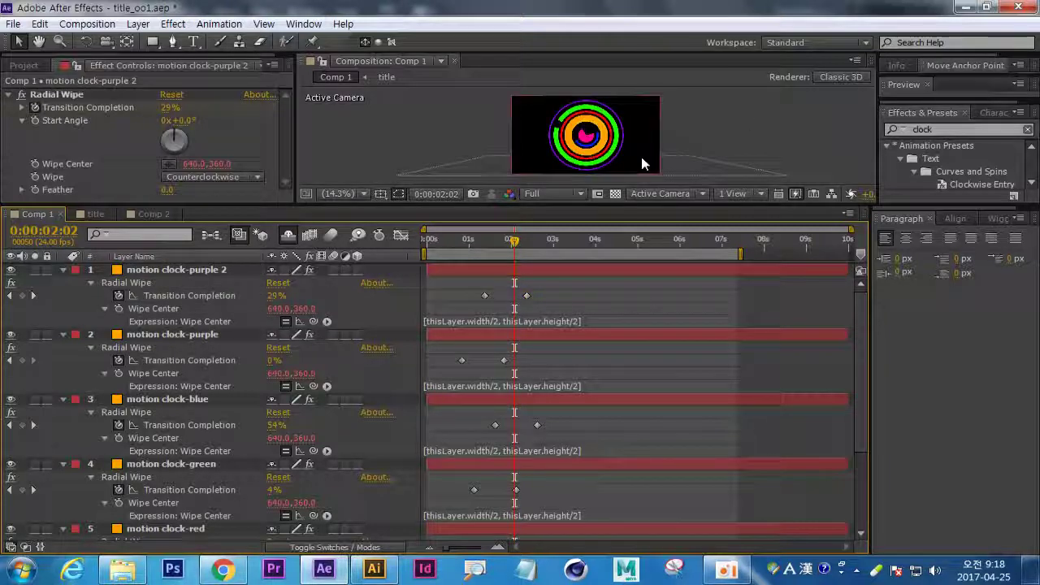
Enlarge the composition view again and collapse the properties of all layers.
left_click_drag(617, 215, 636, 347)
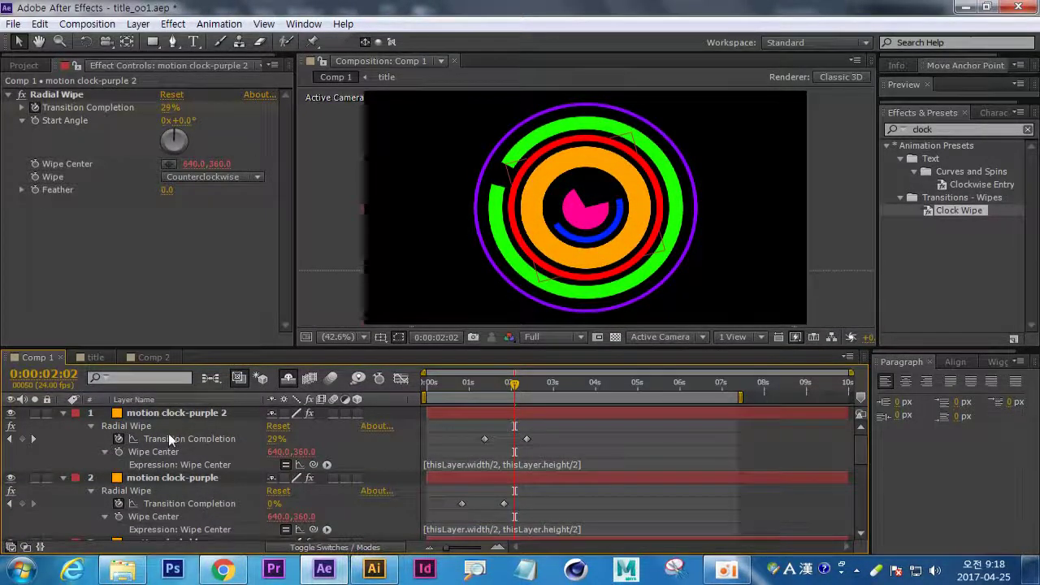
key("ctrl+a")
key("ctrl+grave")
left_click(230, 523)
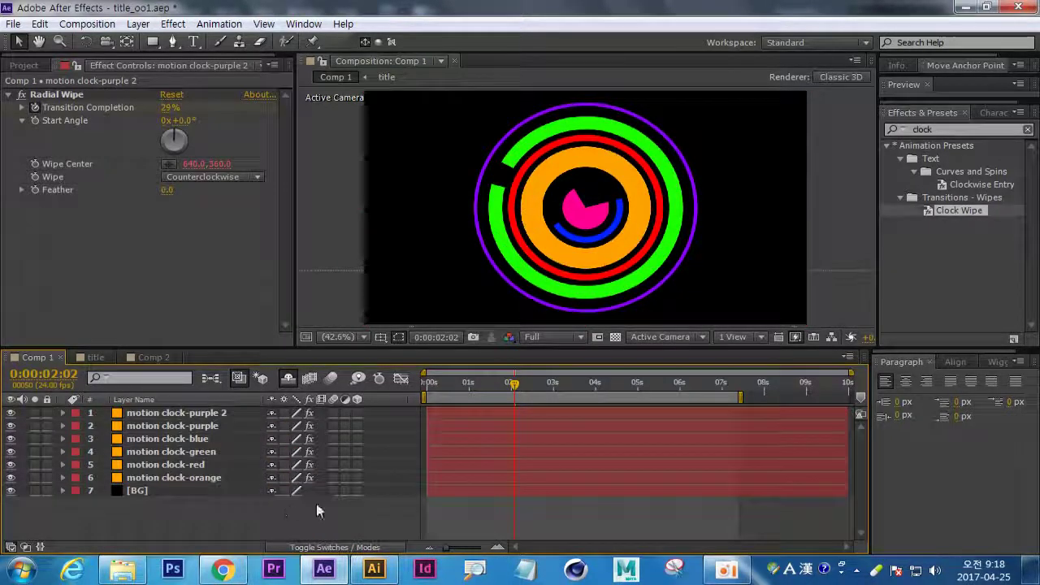
Shorten the work area to end at about 3.8 seconds and preview the ring animation.
left_click(529, 383)
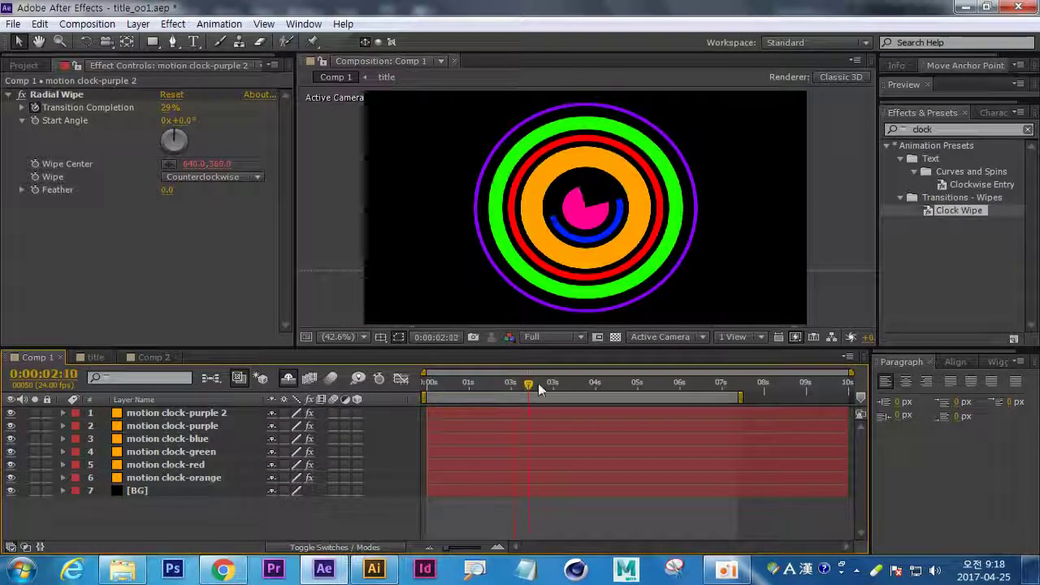
left_click_drag(538, 383, 564, 383)
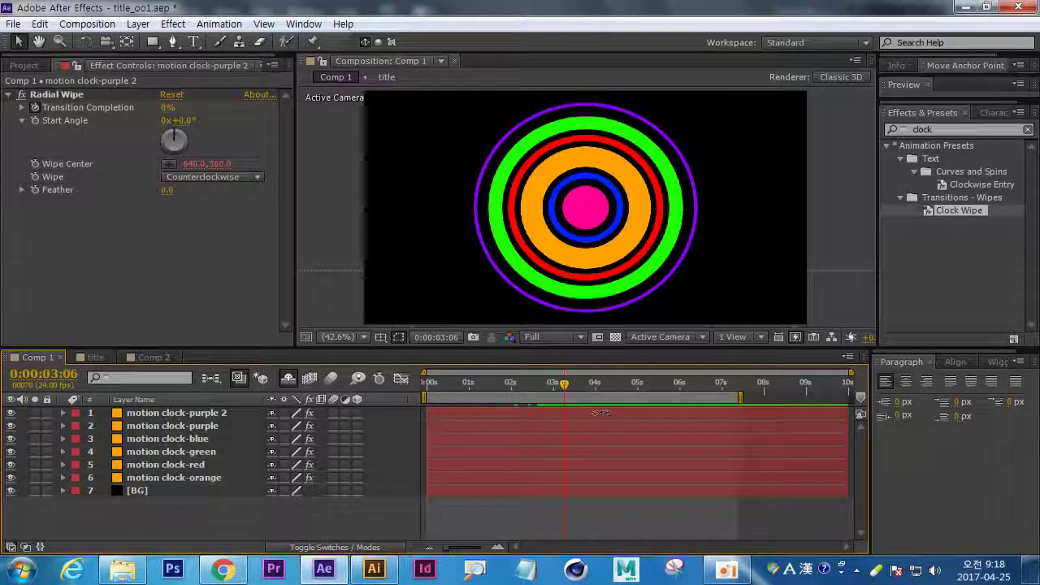
left_click_drag(739, 397, 588, 403)
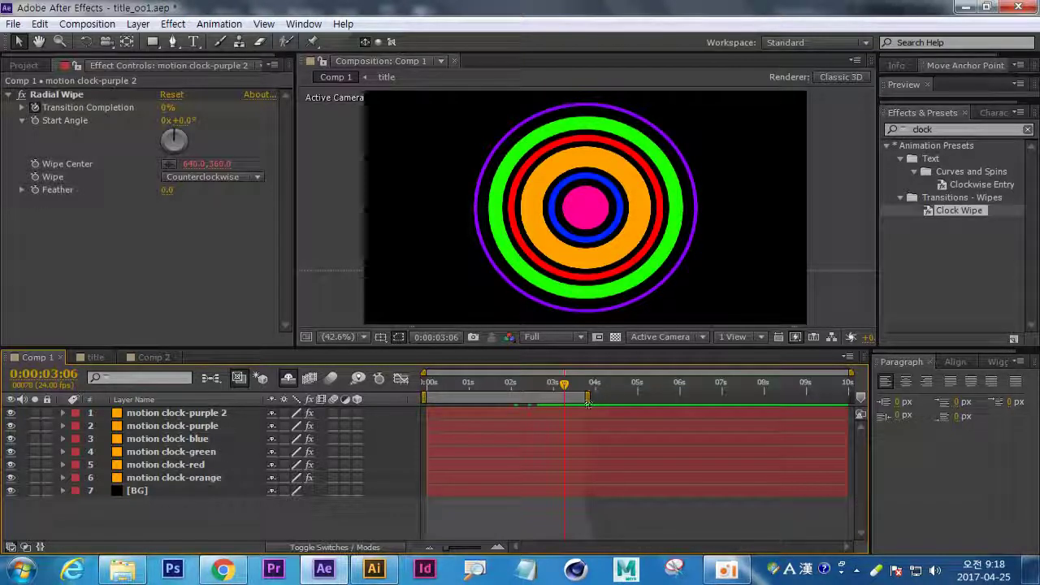
key("space")
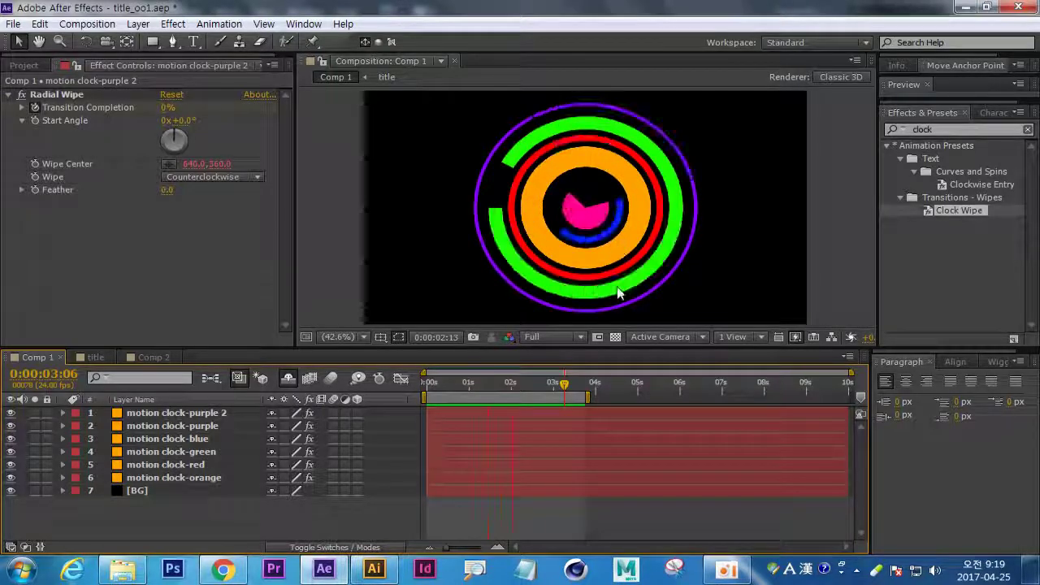
Go to 0:00:02:10 and go through the ring layers from motion clock-orange to motion clock-purple 2, examining their Radial Wipe settings.
mouse_move(525, 386)
left_mouse_down()
mouse_move(552, 389)
mouse_move(449, 409)
mouse_move(538, 405)
mouse_move(507, 406)
mouse_move(528, 405)
left_mouse_up()
left_click(167, 477)
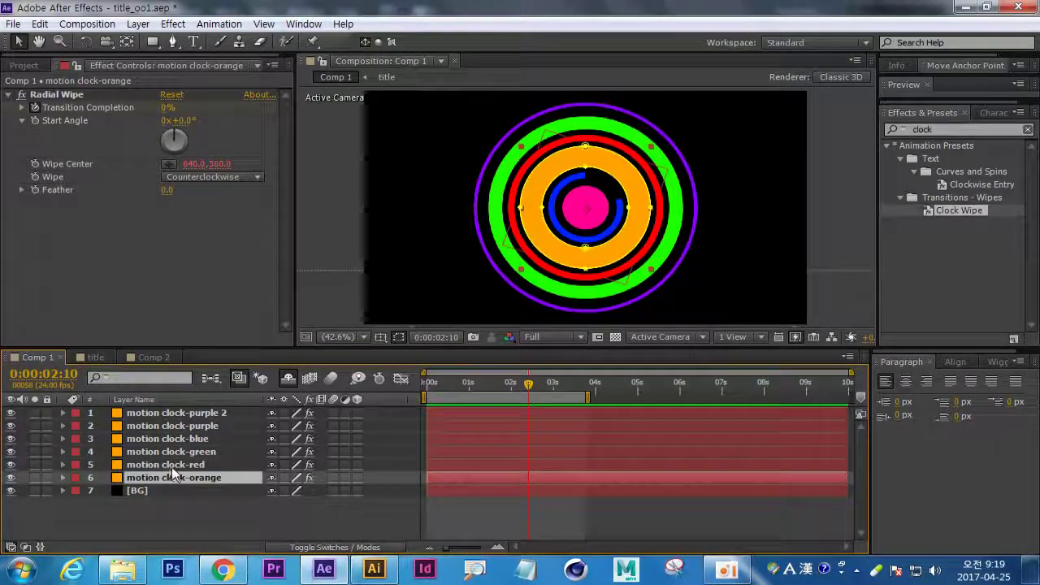
key("ctrl+Up")
key("ctrl+Up")
key("ctrl+Up")
key("ctrl+Up")
key("ctrl+Up")
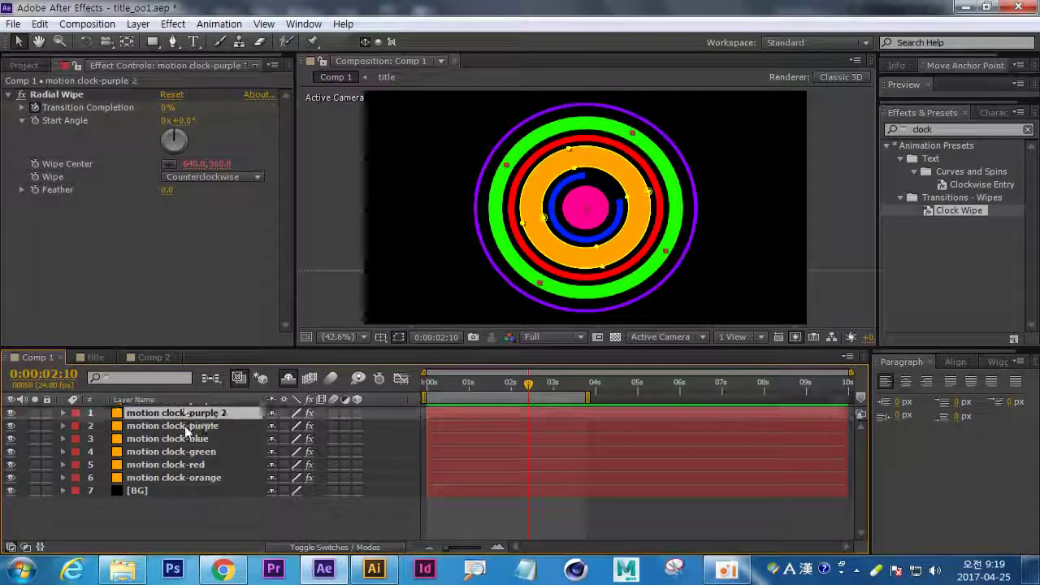
left_click(187, 477)
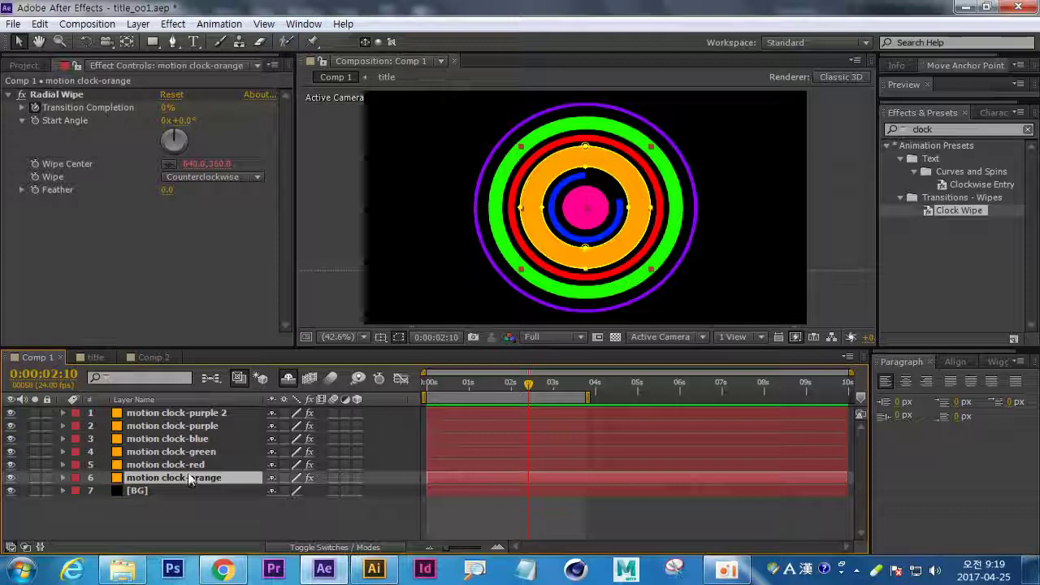
Set the Radial Wipe direction of the motion clock-red layer to Clockwise.
left_click(187, 464)
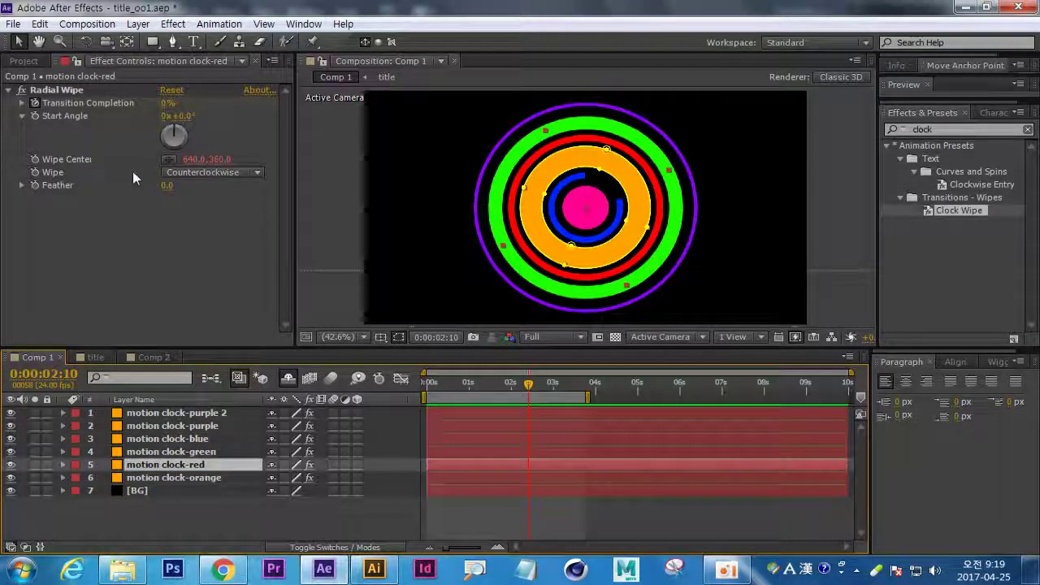
left_click(252, 175)
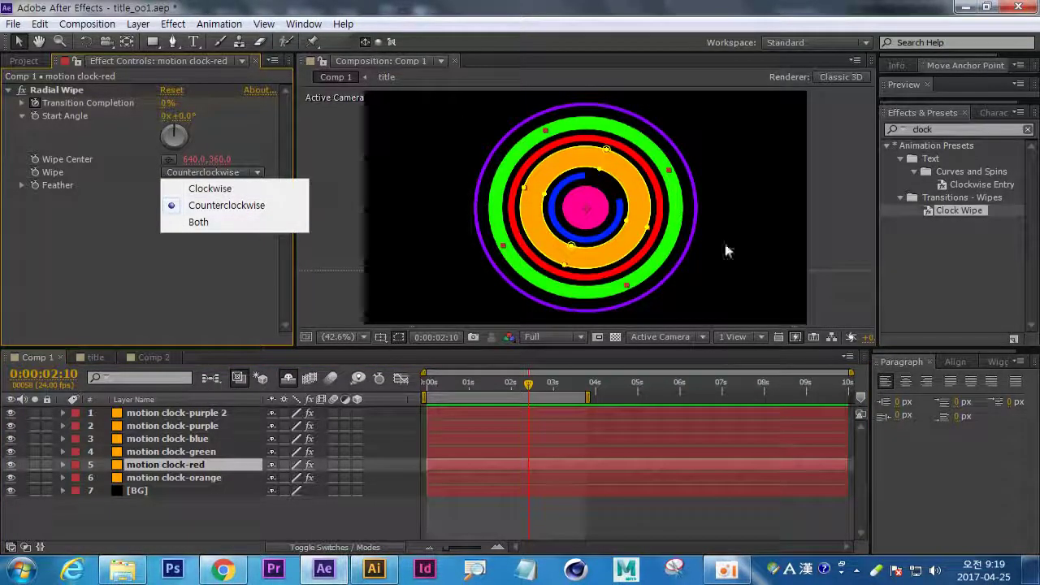
left_click(213, 190)
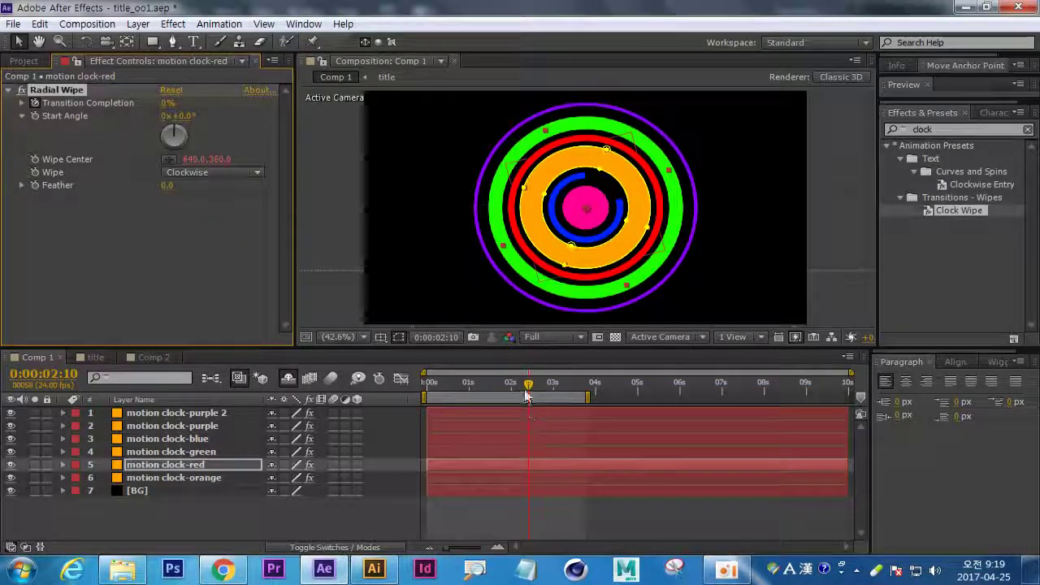
Go to 0:00:01:20 and set the Radial Wipe direction of the motion clock-purple layer to Clockwise.
left_click_drag(528, 383, 505, 382)
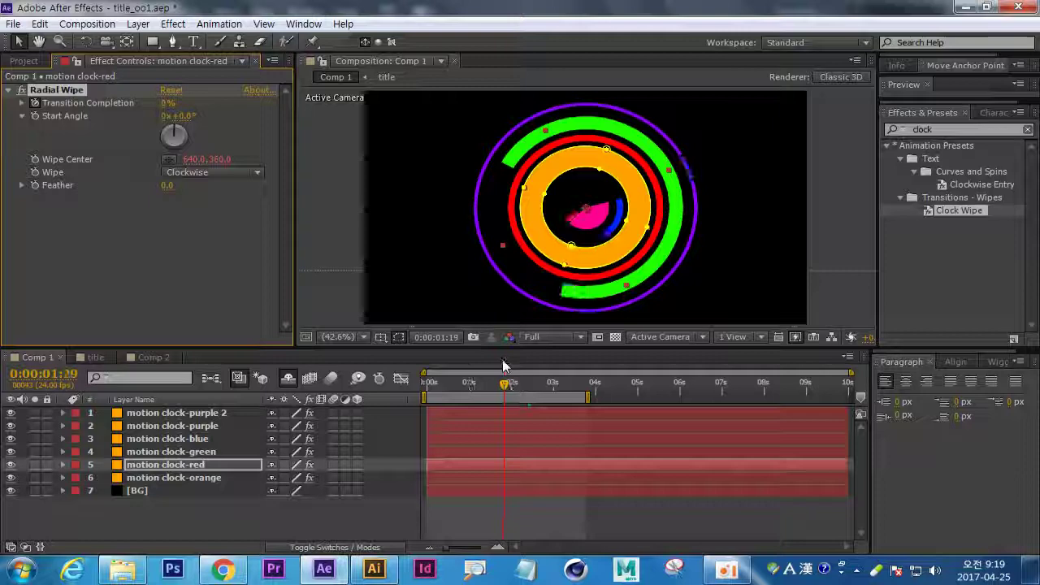
left_click(169, 426)
left_click(250, 178)
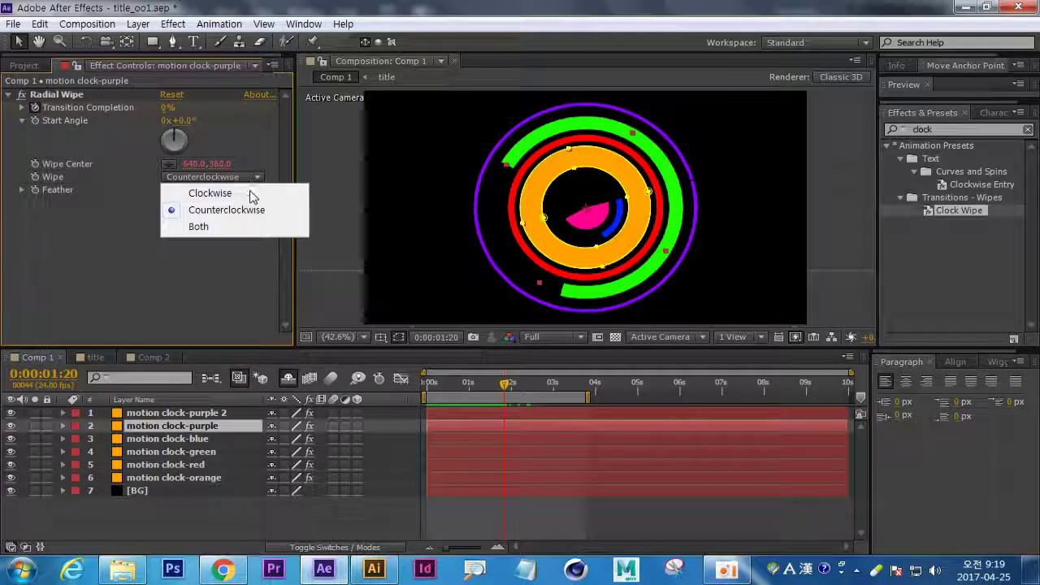
left_click(250, 193)
left_click(414, 441)
Preview the ring animation from the start and stop at 0:00:03:02 with all rings fully revealed.
left_click_drag(512, 393, 403, 410)
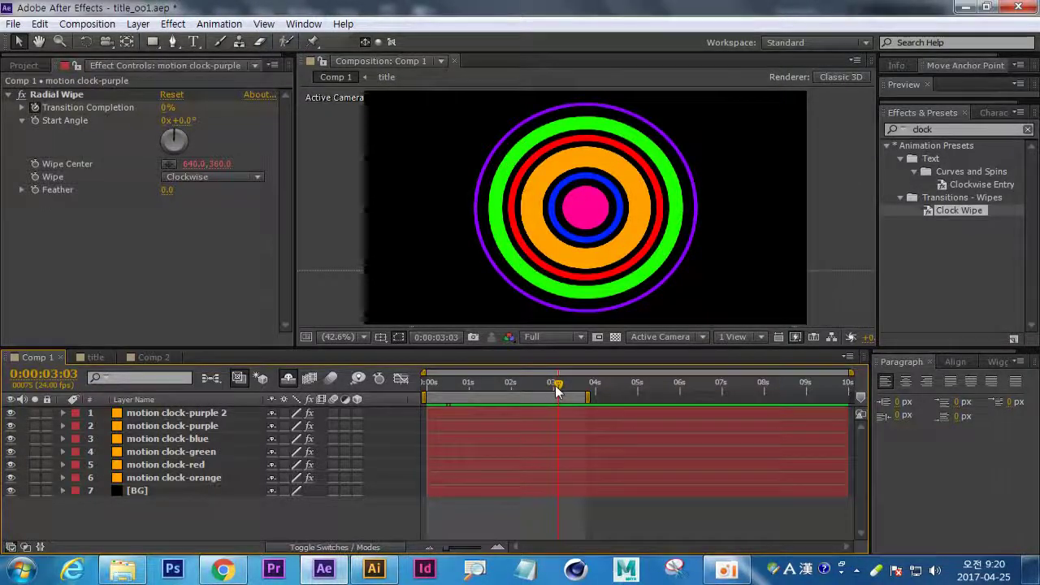
left_click(453, 383)
left_click_drag(450, 406, 525, 406)
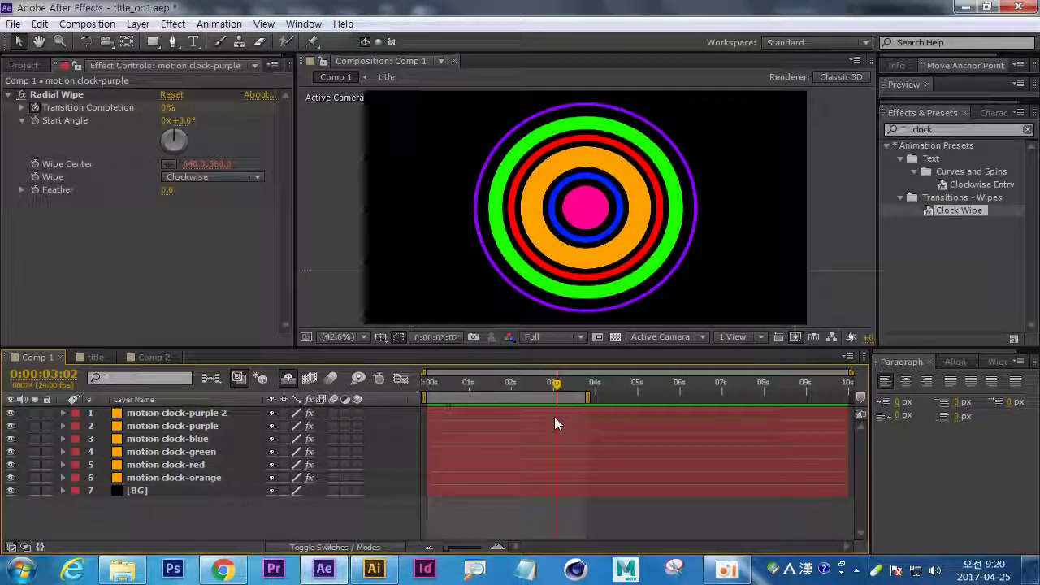
mouse_move(554, 417)
left_mouse_down()
mouse_move(413, 434)
mouse_move(560, 429)
mouse_move(489, 414)
mouse_move(395, 426)
mouse_move(552, 429)
left_mouse_up()
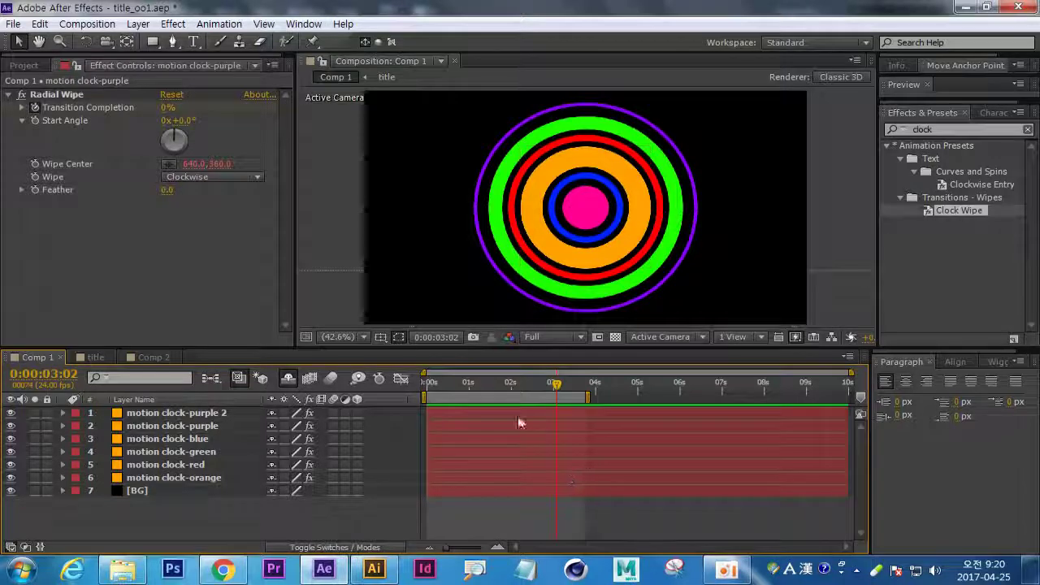
Select all the ring layers together with the BG layer and pre-compose them under the default name.
left_click(213, 479)
left_click(207, 414, "shift")
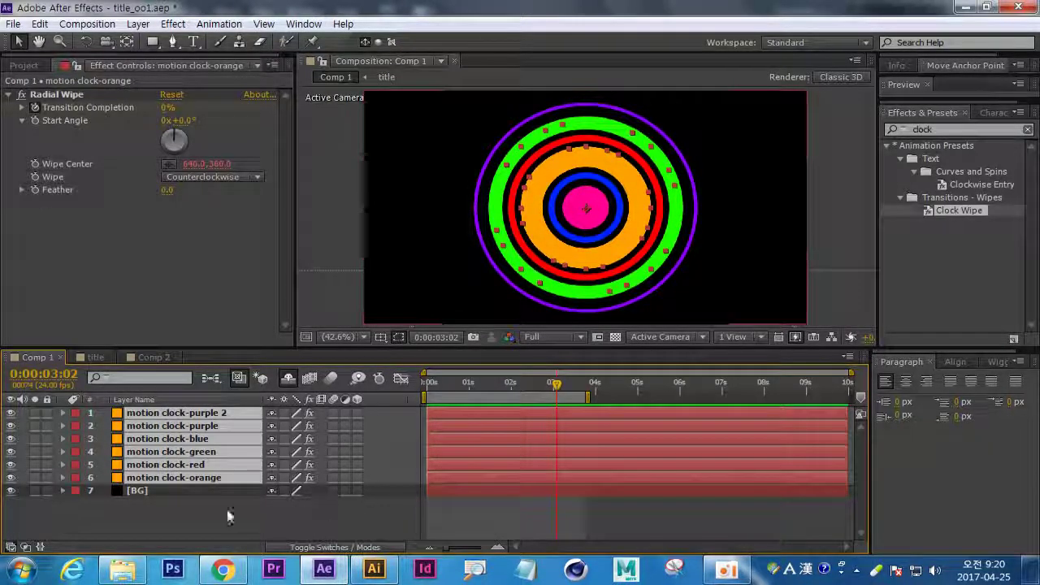
left_click(180, 510)
left_click_drag(180, 510, 108, 411)
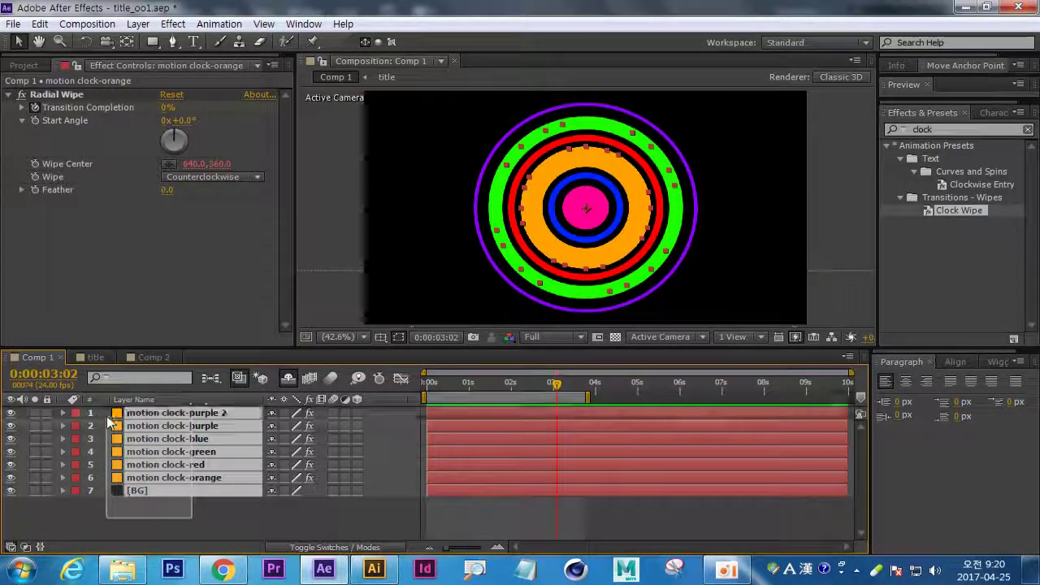
right_click(174, 470)
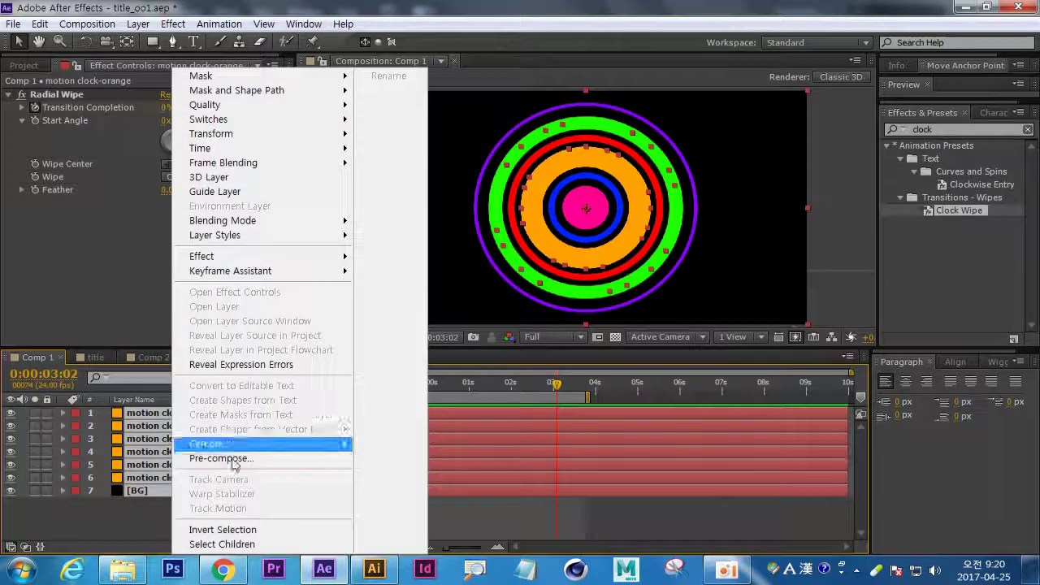
left_click(275, 461)
left_click(594, 419)
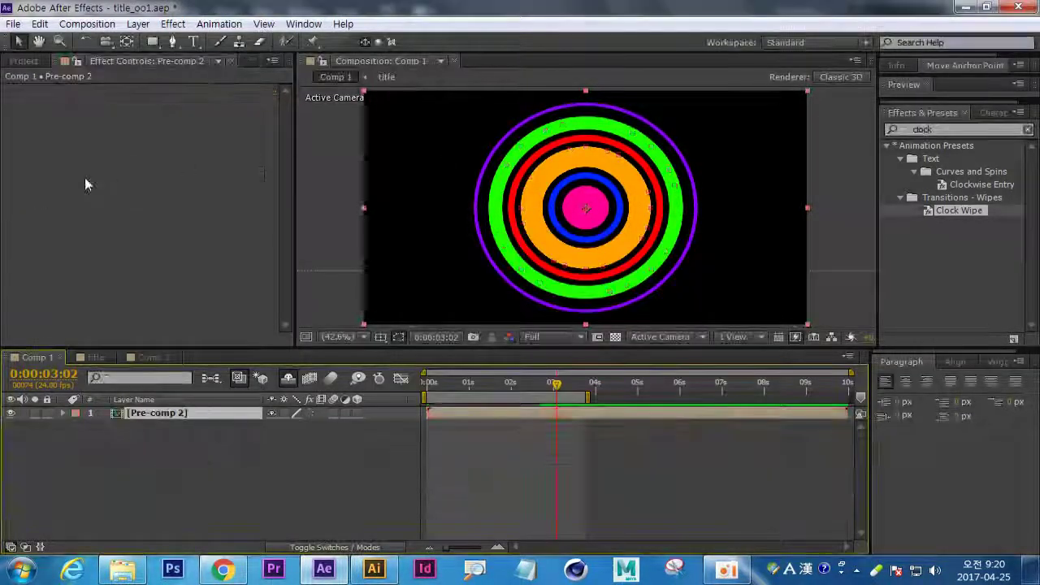
Apply the Clock Wipe preset to Pre-comp 2 at 0:00:03:02 with a Clockwise direction and extend the work area to about 6.2 seconds.
left_click_drag(941, 215, 167, 413)
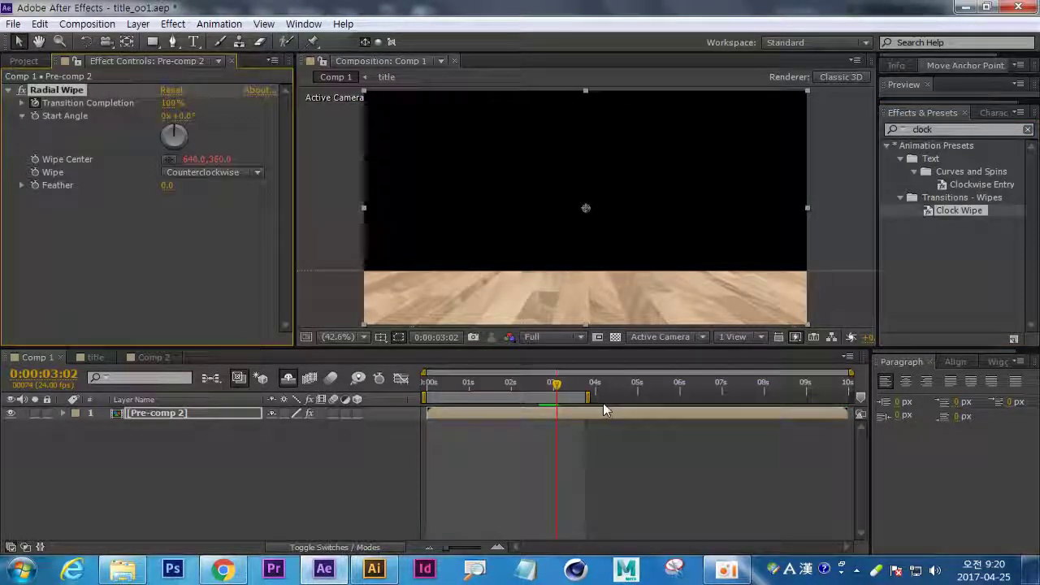
left_click_drag(590, 399, 689, 398)
left_click_drag(566, 390, 601, 406)
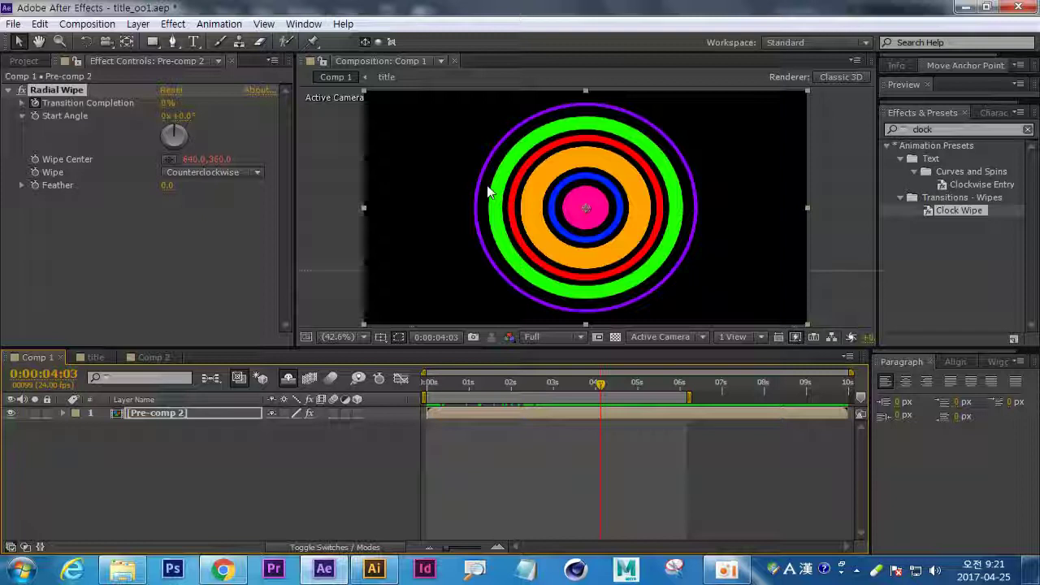
left_click(220, 173)
left_click(221, 188)
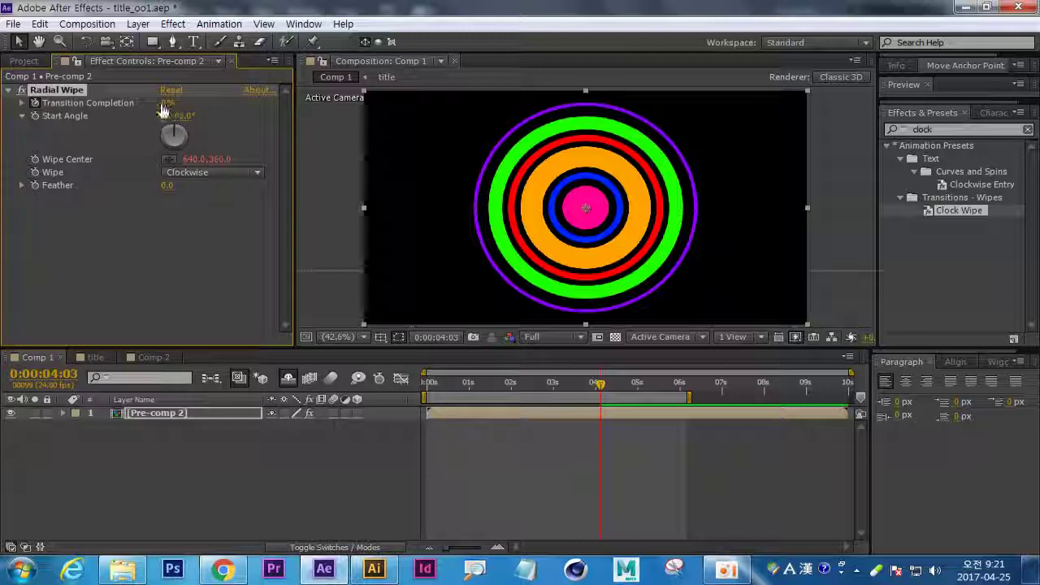
Reveal the keyframes of Pre-comp 2 and move the 100% Transition Completion keyframe past the 0% one to about 5.4 seconds.
left_click_drag(166, 103, 248, 102)
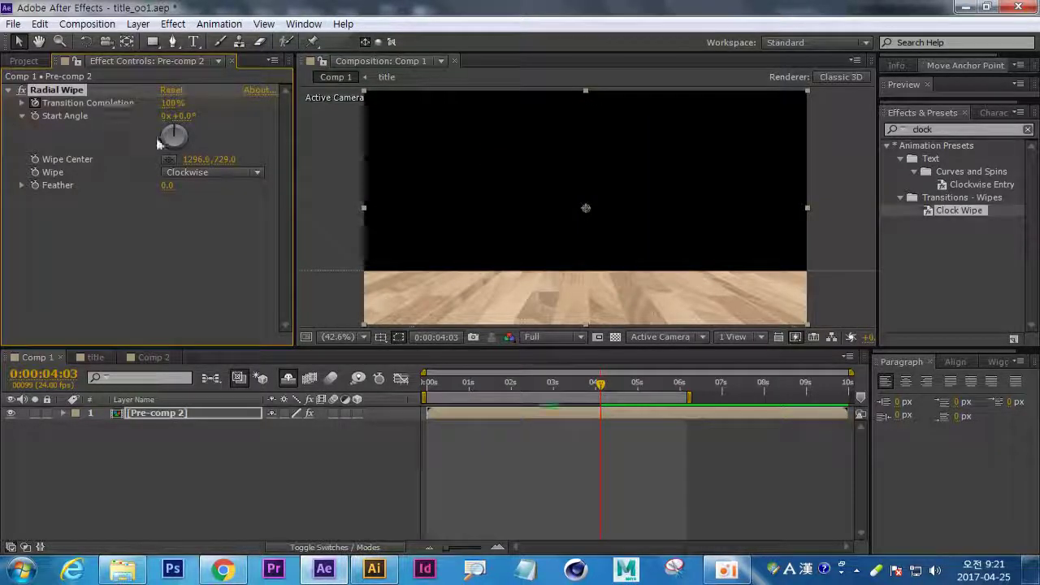
key("u")
key("ctrl+z")
left_click_drag(557, 438, 600, 439)
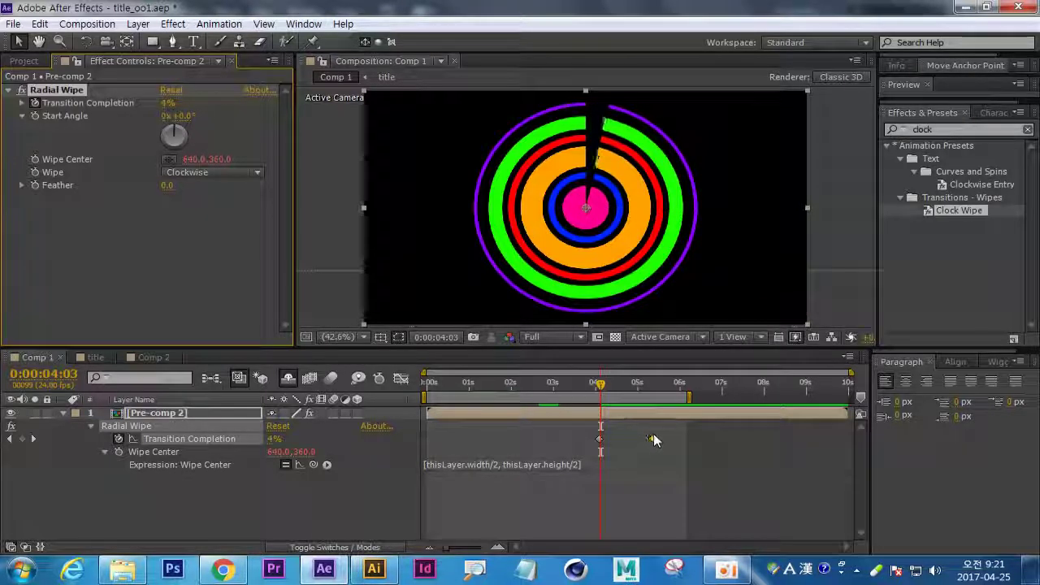
Preview the wipe-out of Pre-comp 2 around 0:00:05:15 and return to 0:00:03:01.
left_click_drag(600, 383, 667, 396)
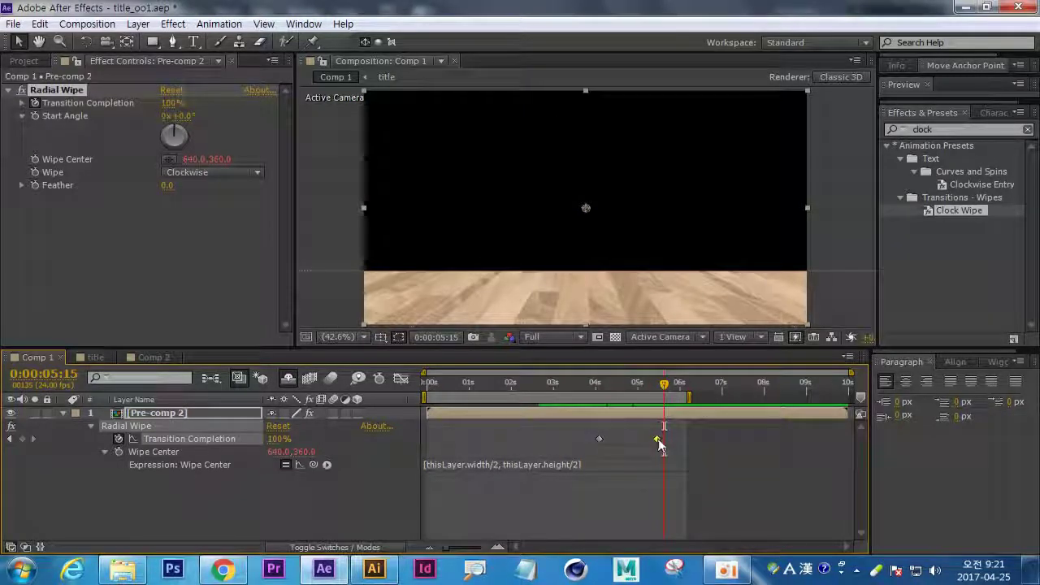
left_click_drag(666, 390, 660, 424)
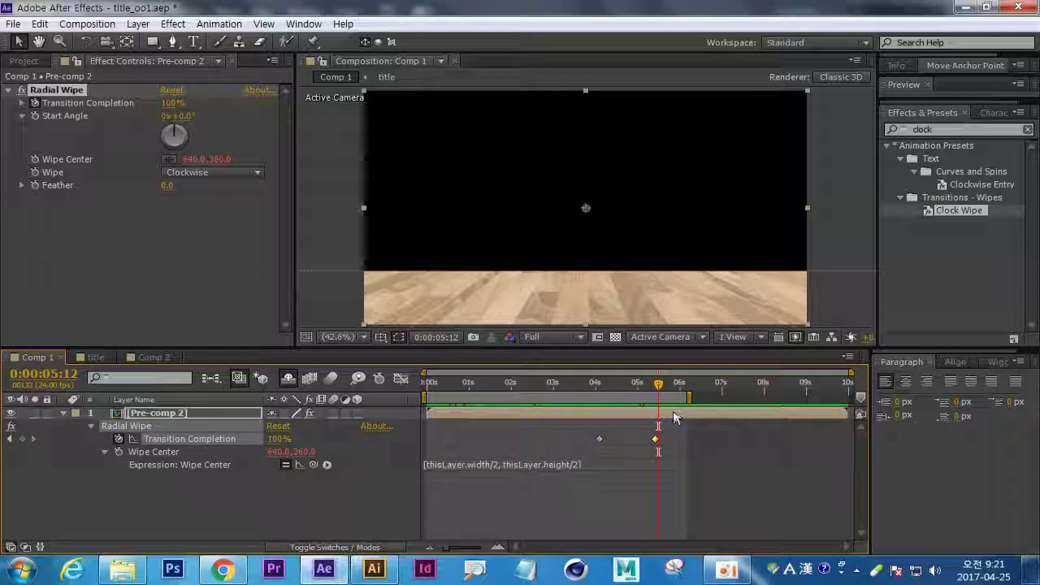
left_click_drag(660, 388, 554, 446)
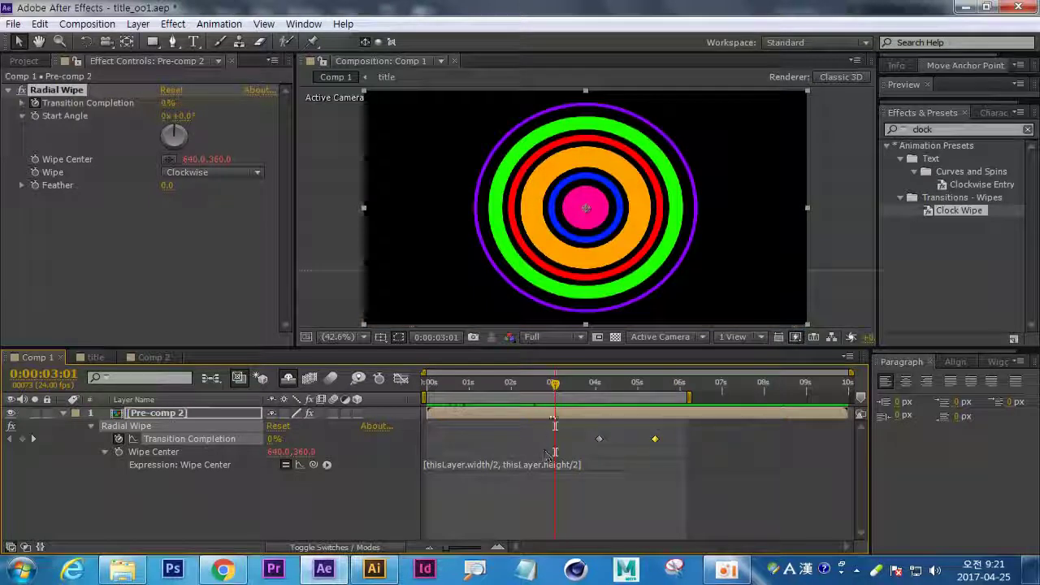